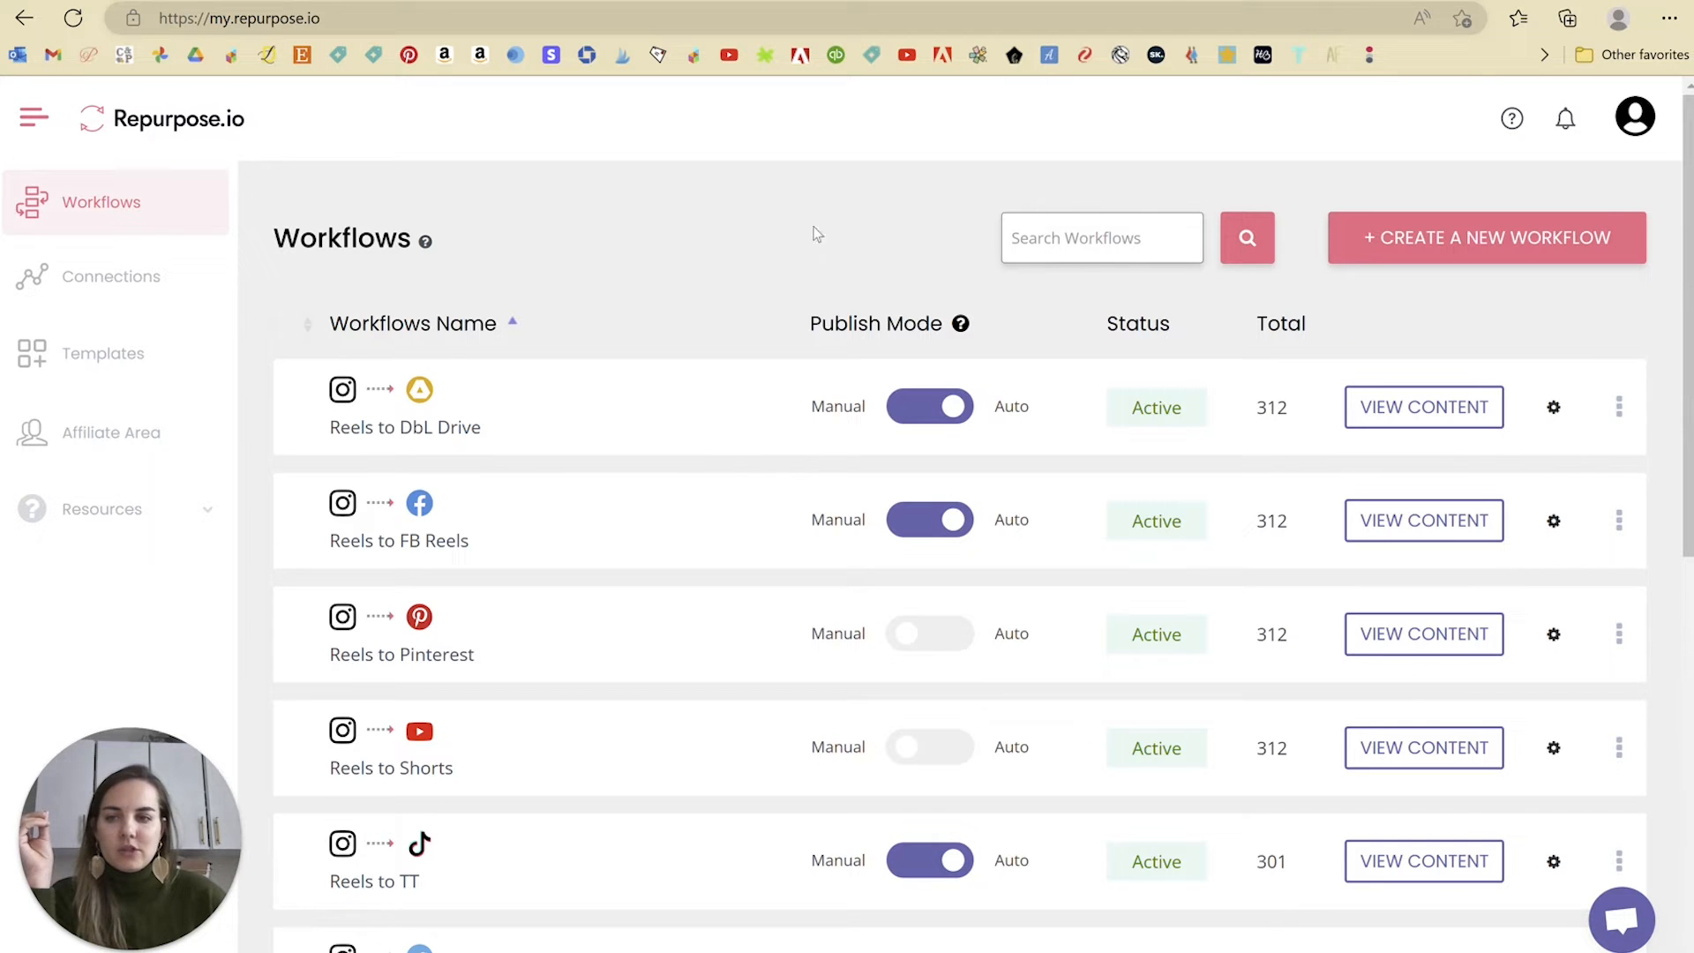
Review the existing account connections and the connection types available to add.
left_click(132, 280)
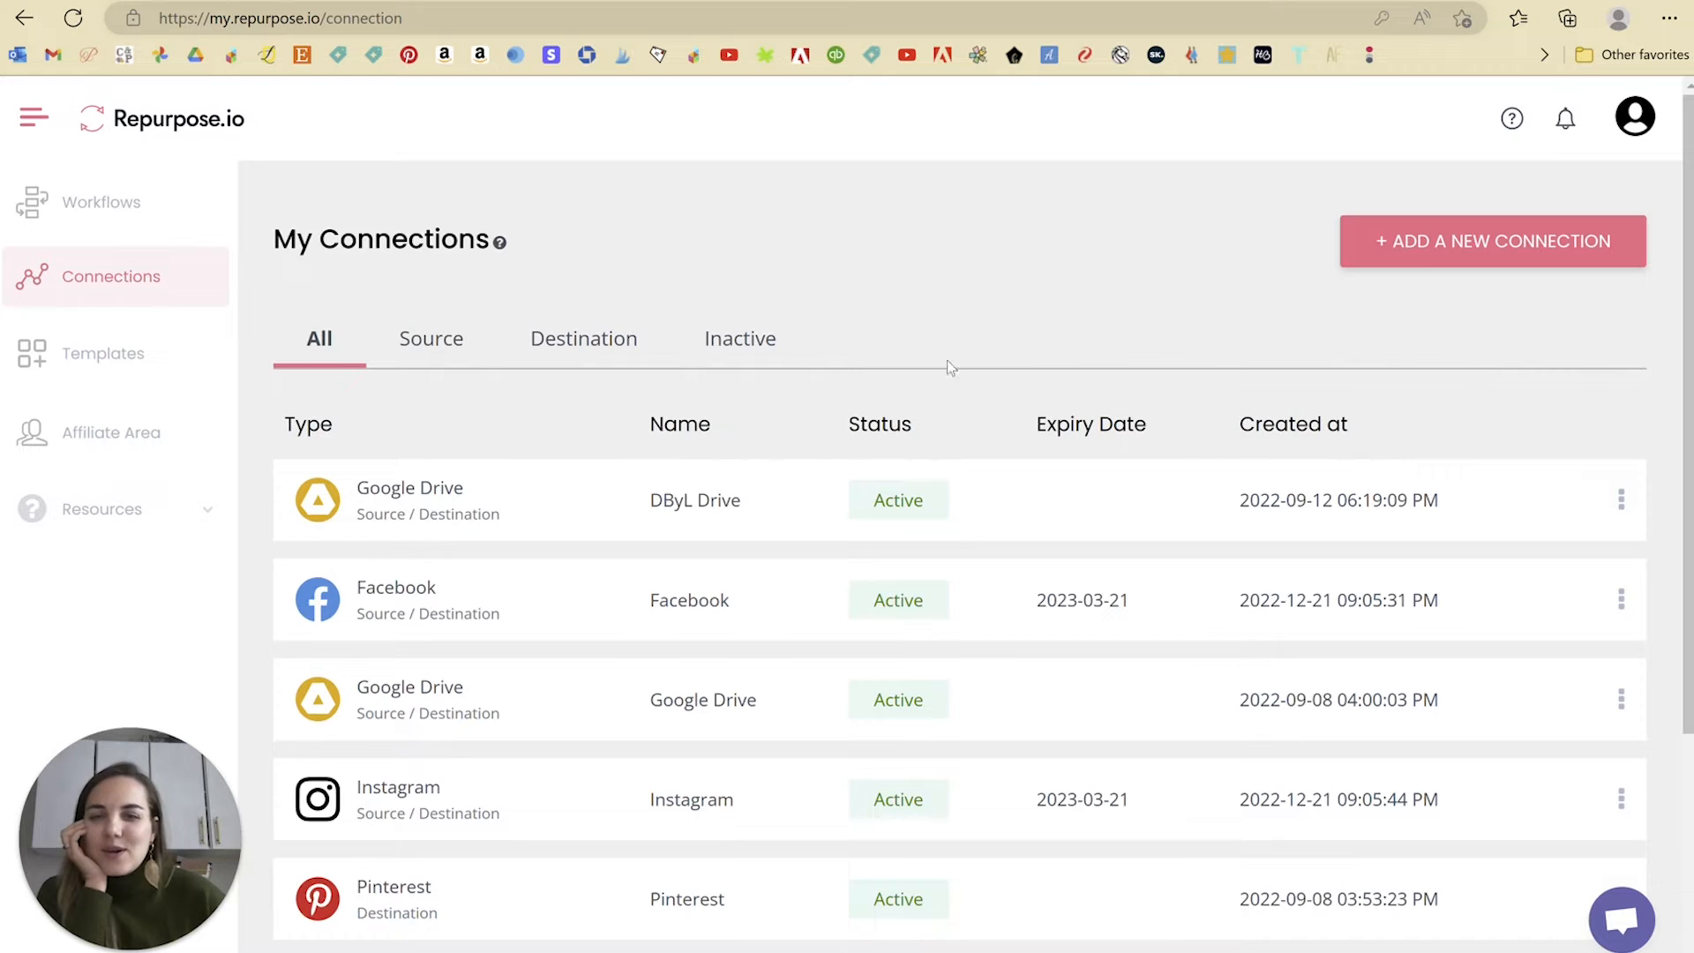
scroll(813, 353, "down", 3)
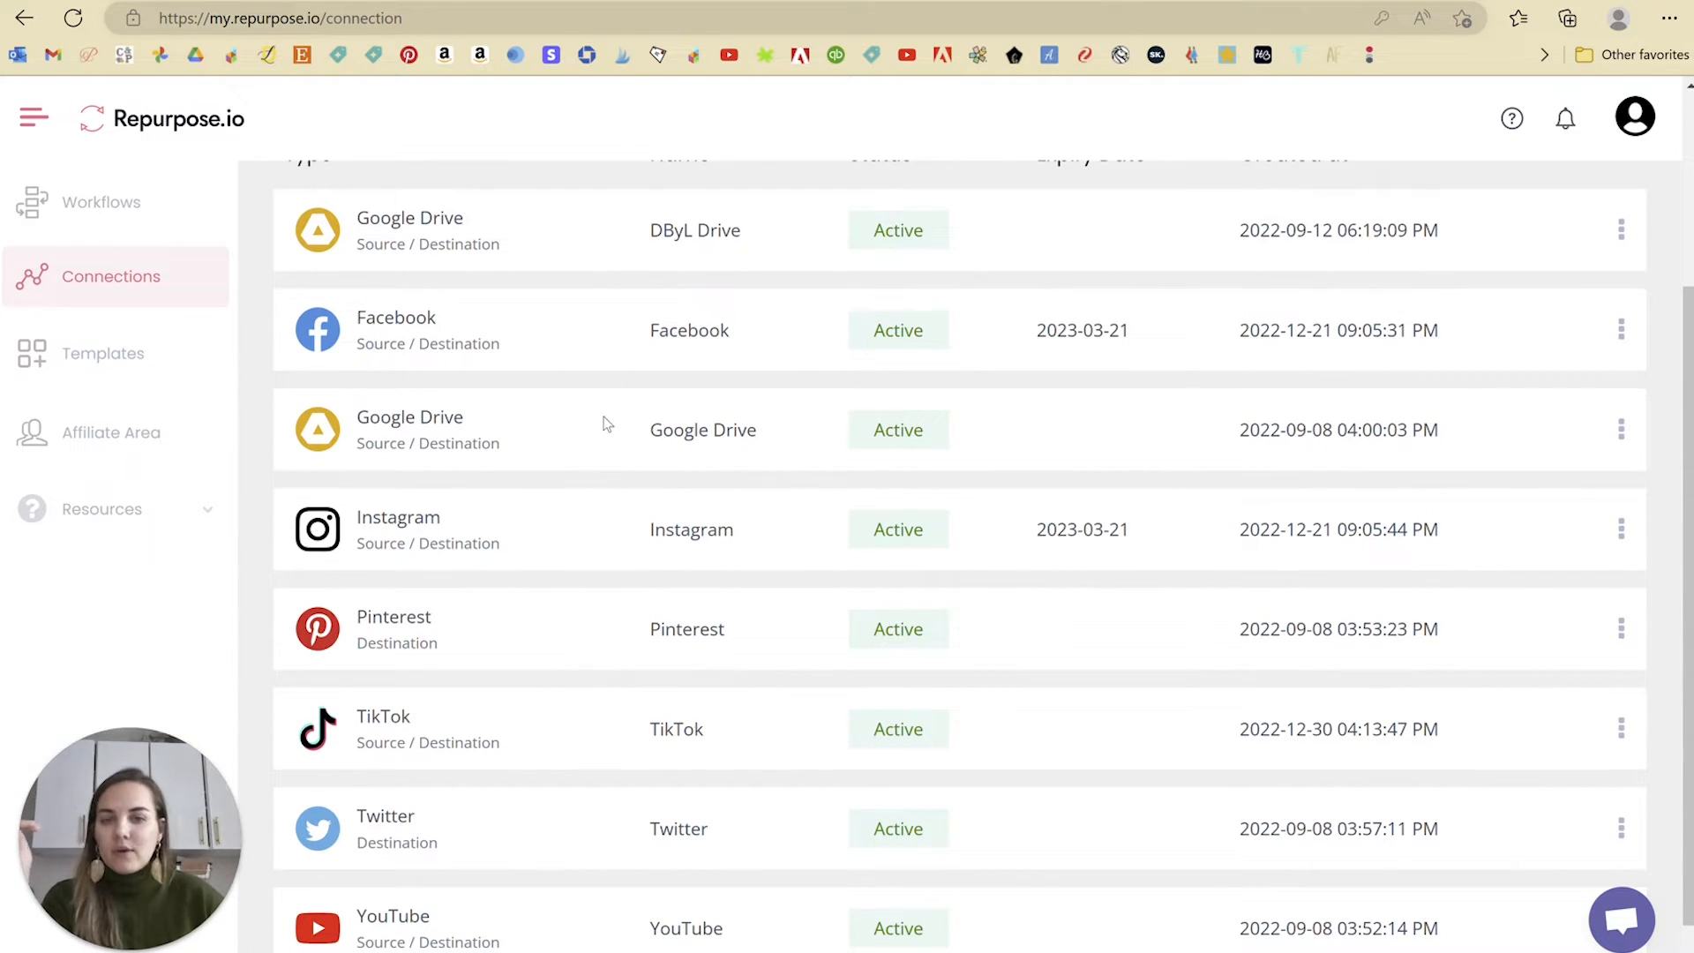
scroll(568, 395, "down", 1)
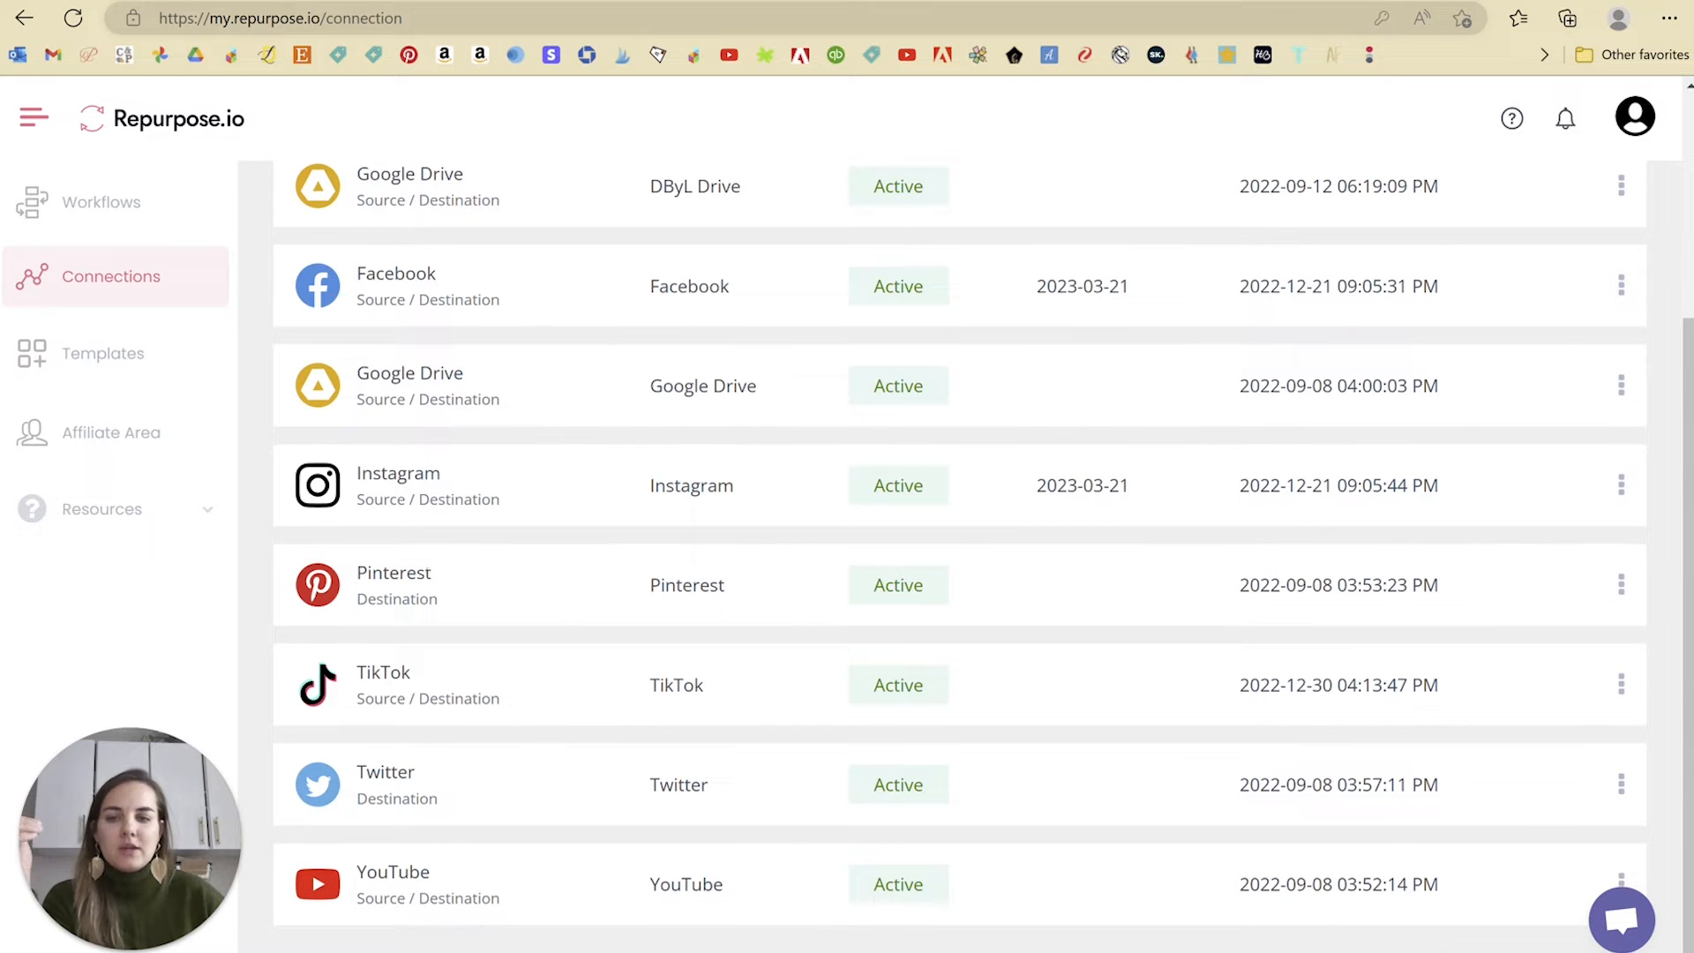
scroll(559, 581, "up", 4)
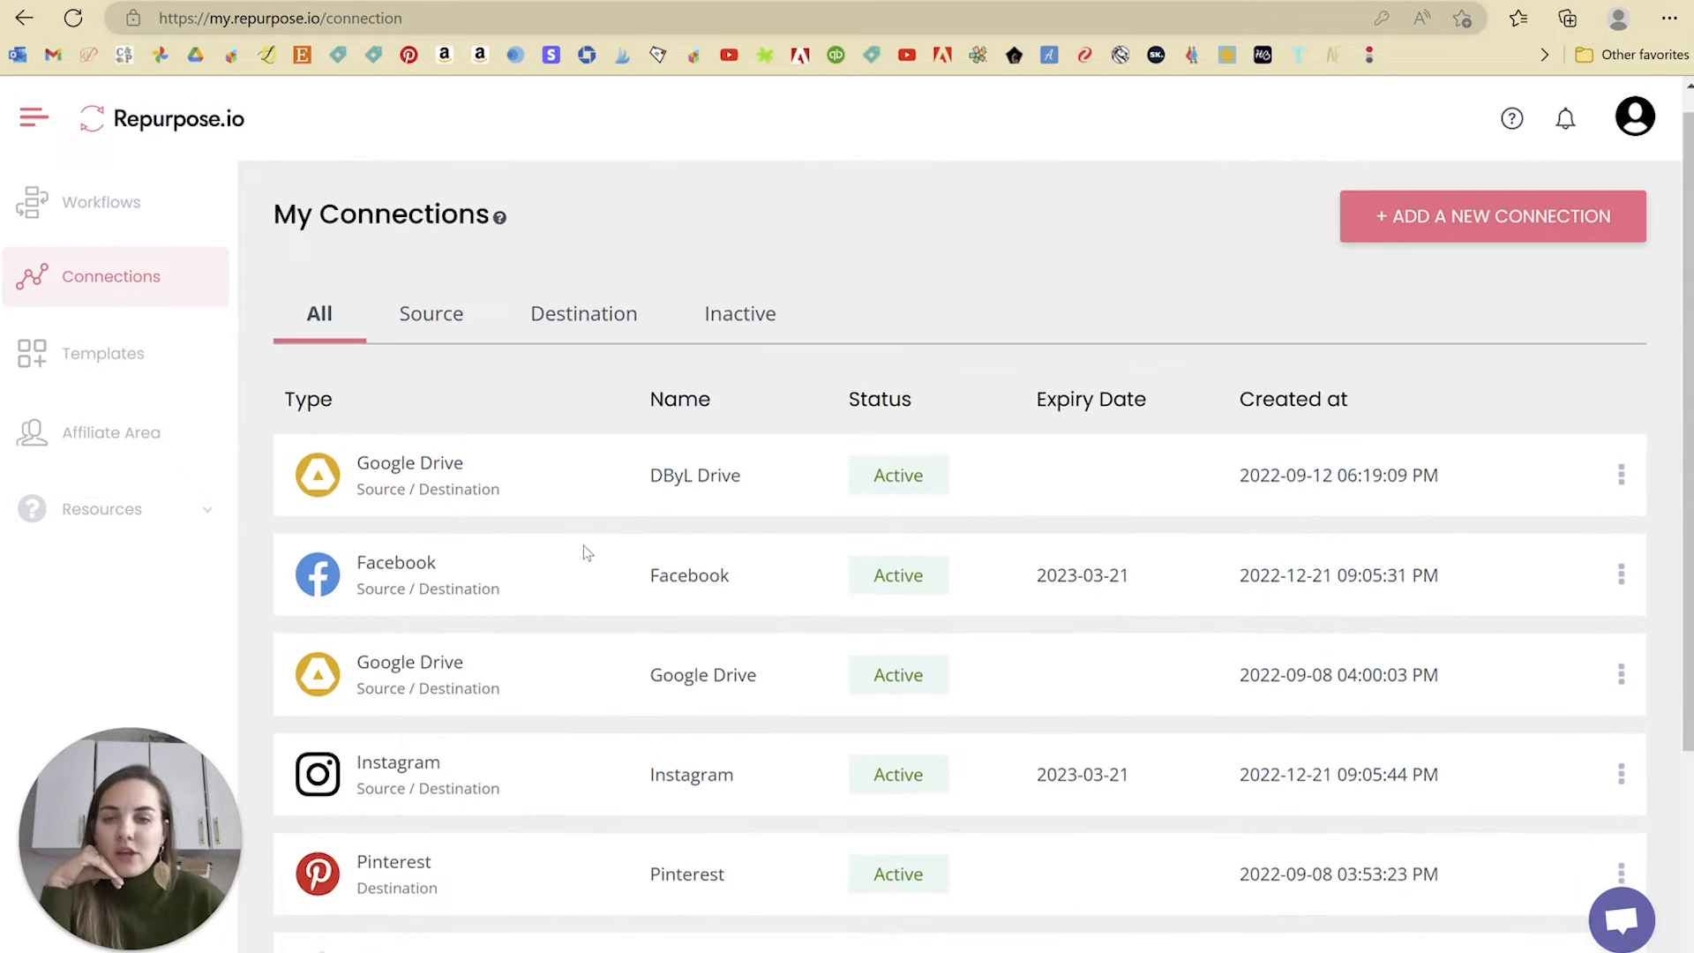
left_click(1407, 229)
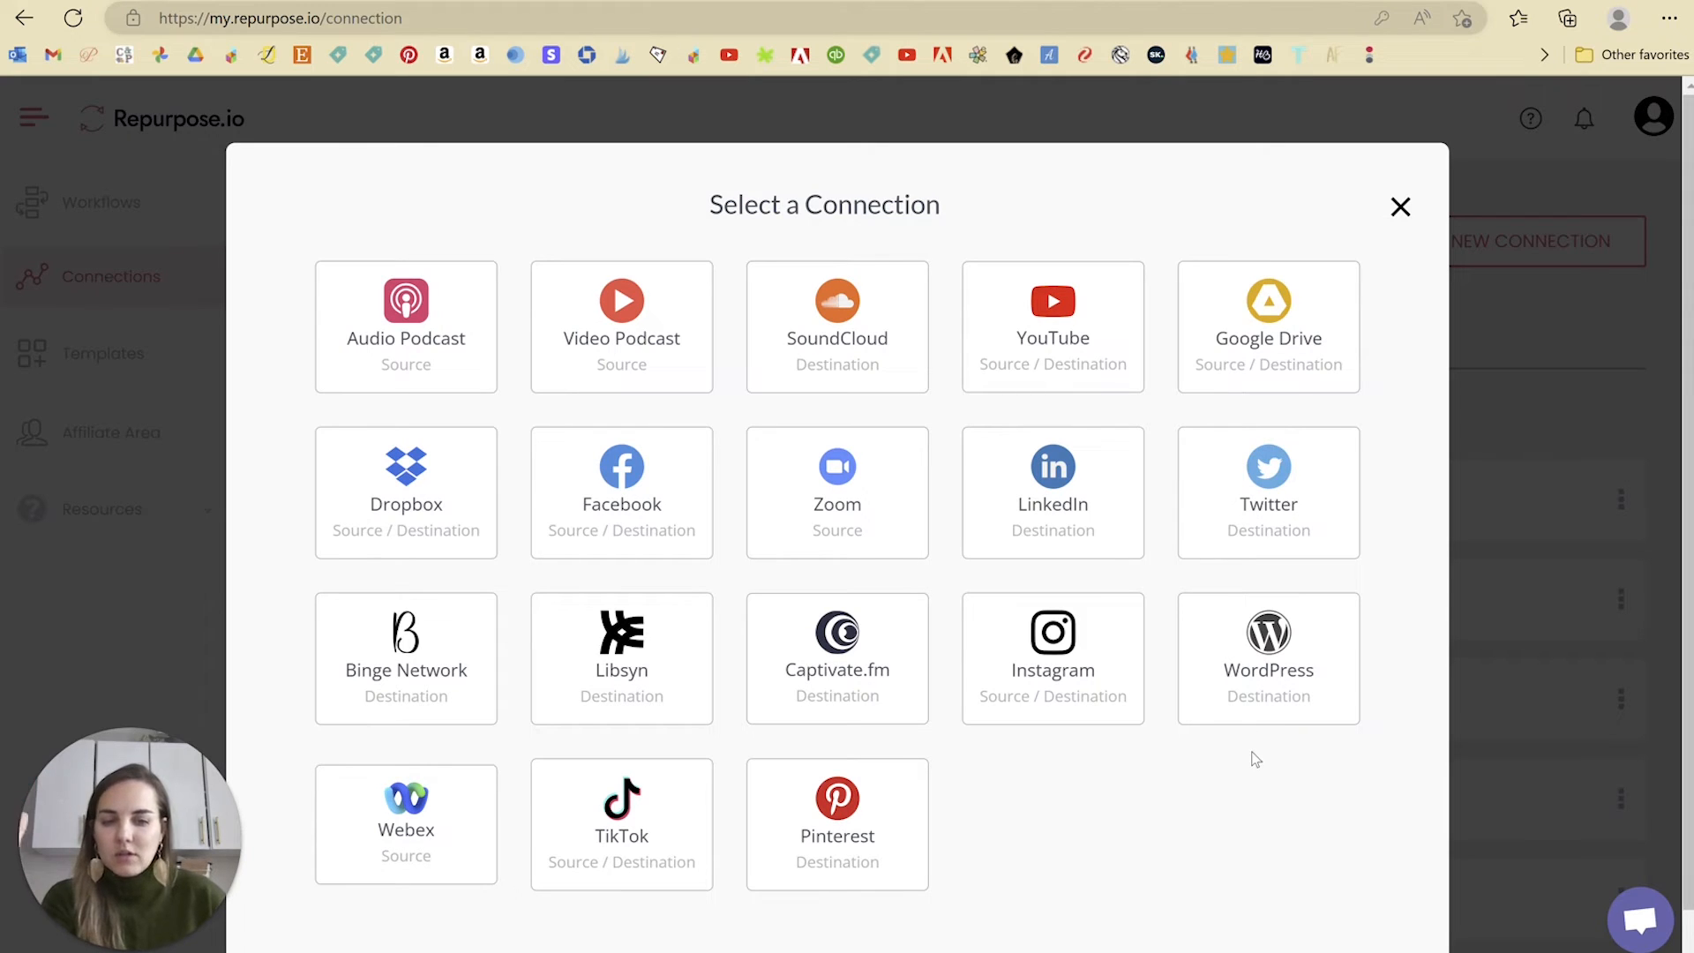
left_click(1400, 210)
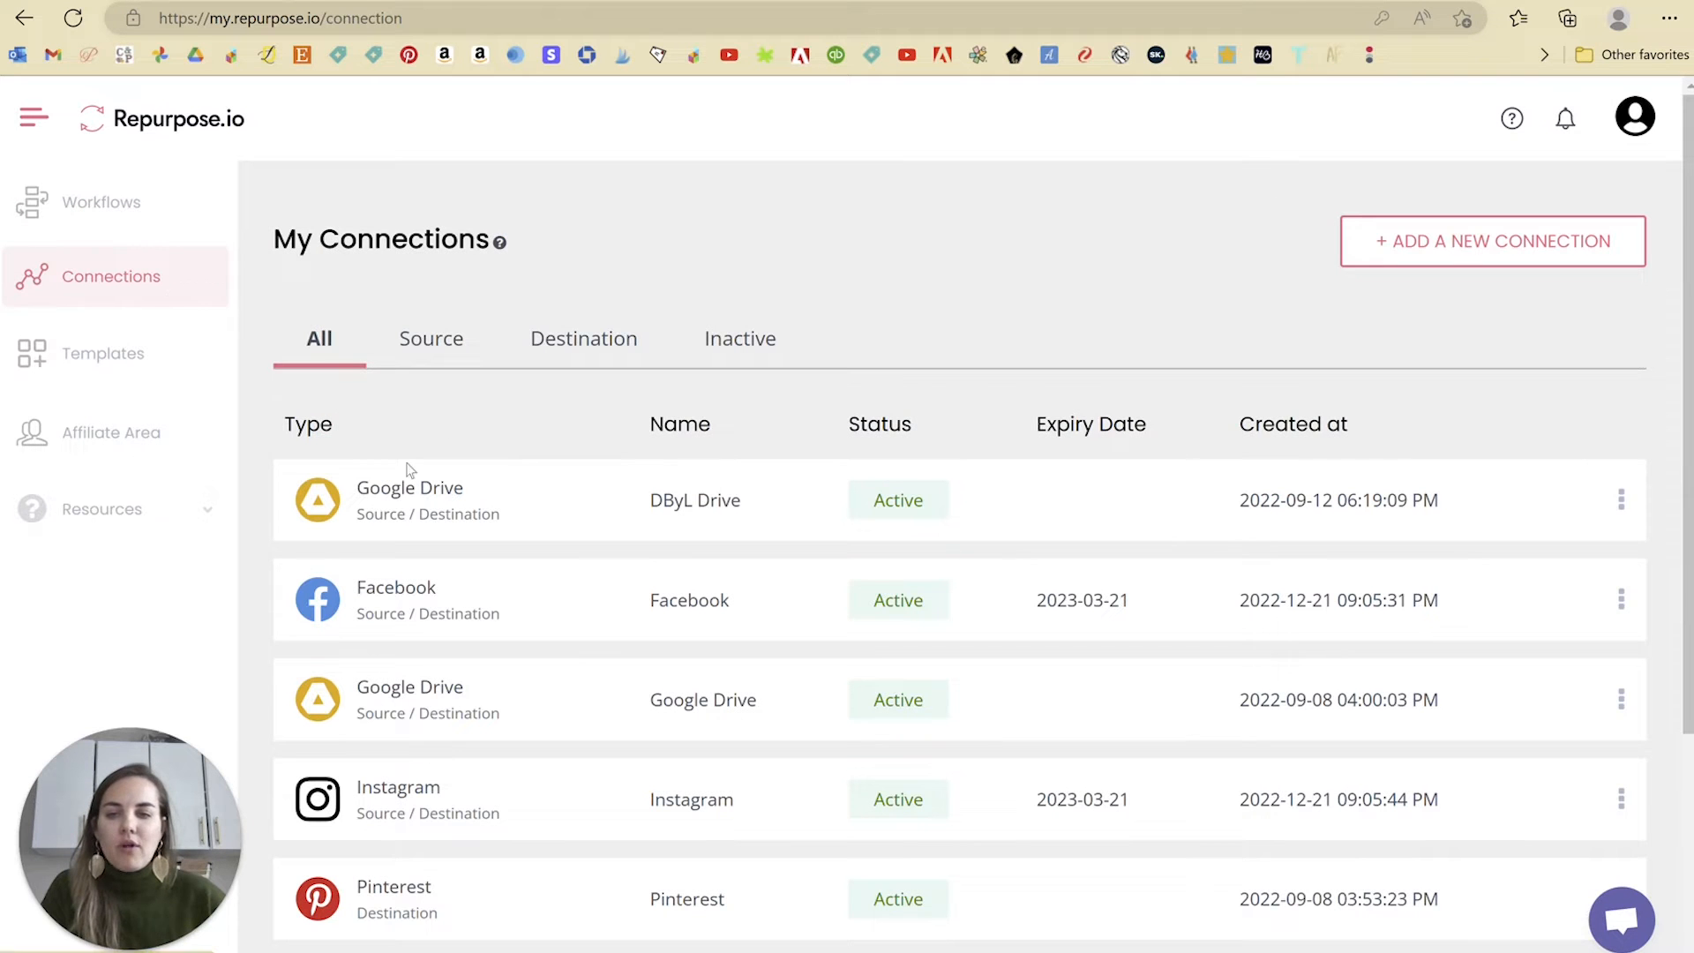
scroll(462, 533, "down", 3)
scroll(397, 441, "up", 3)
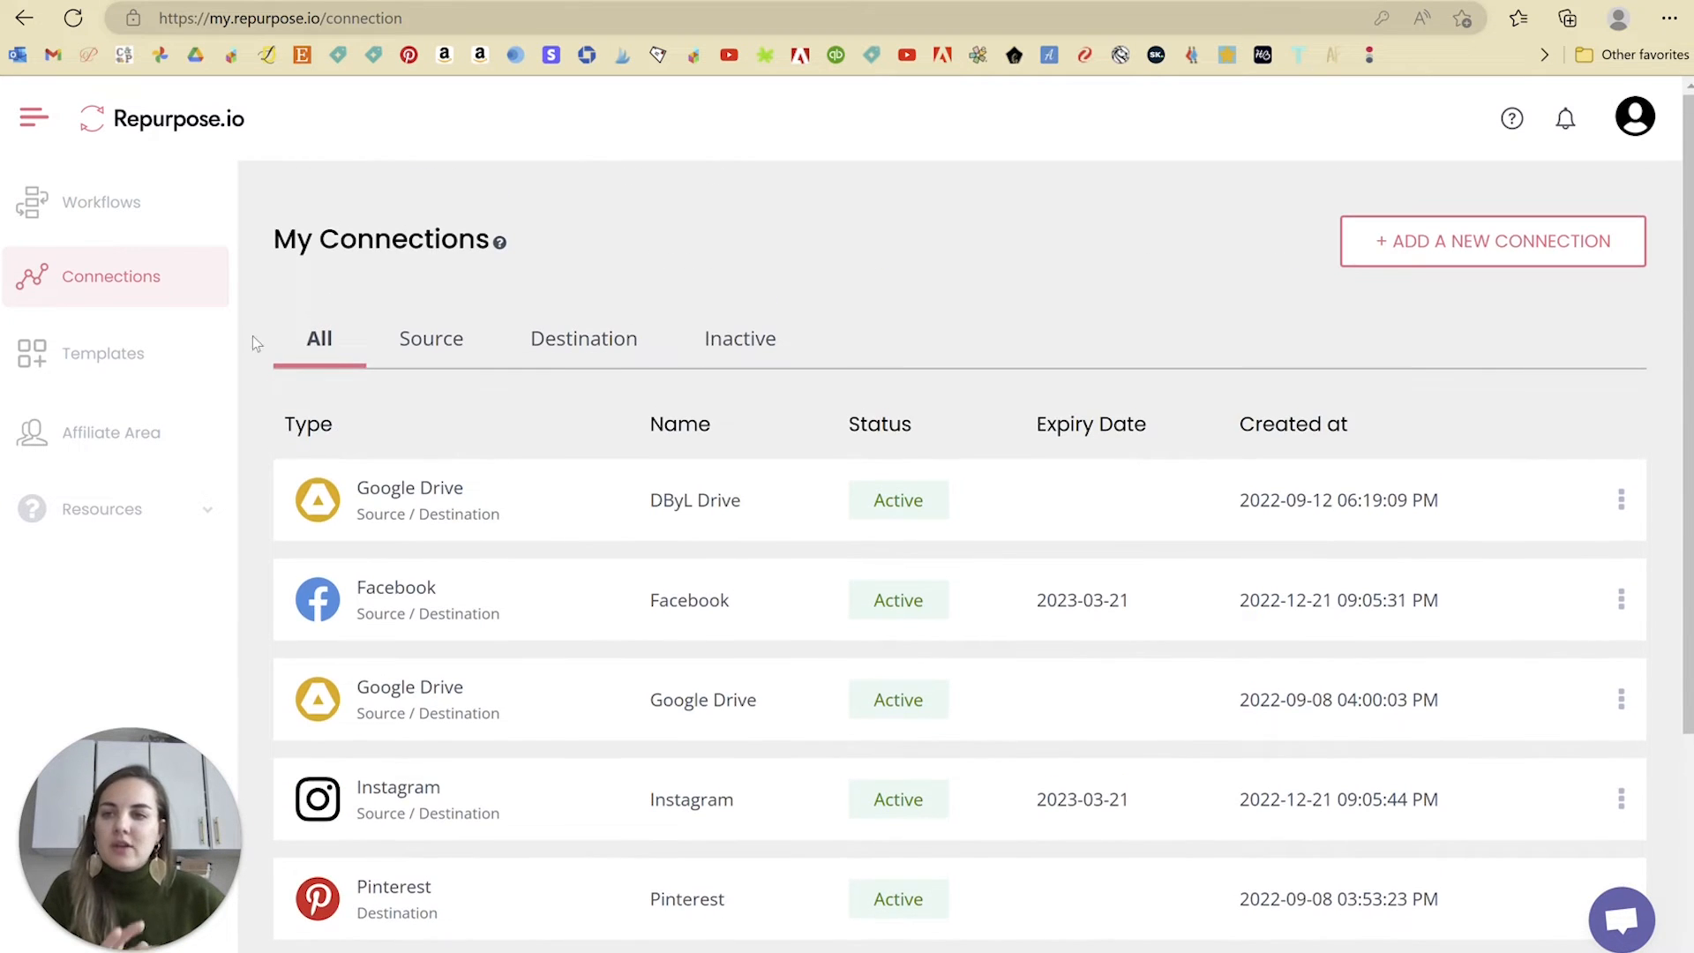
Start a new workflow named "IG Reels to YT Shorts" and continue to its source settings.
left_click(97, 216)
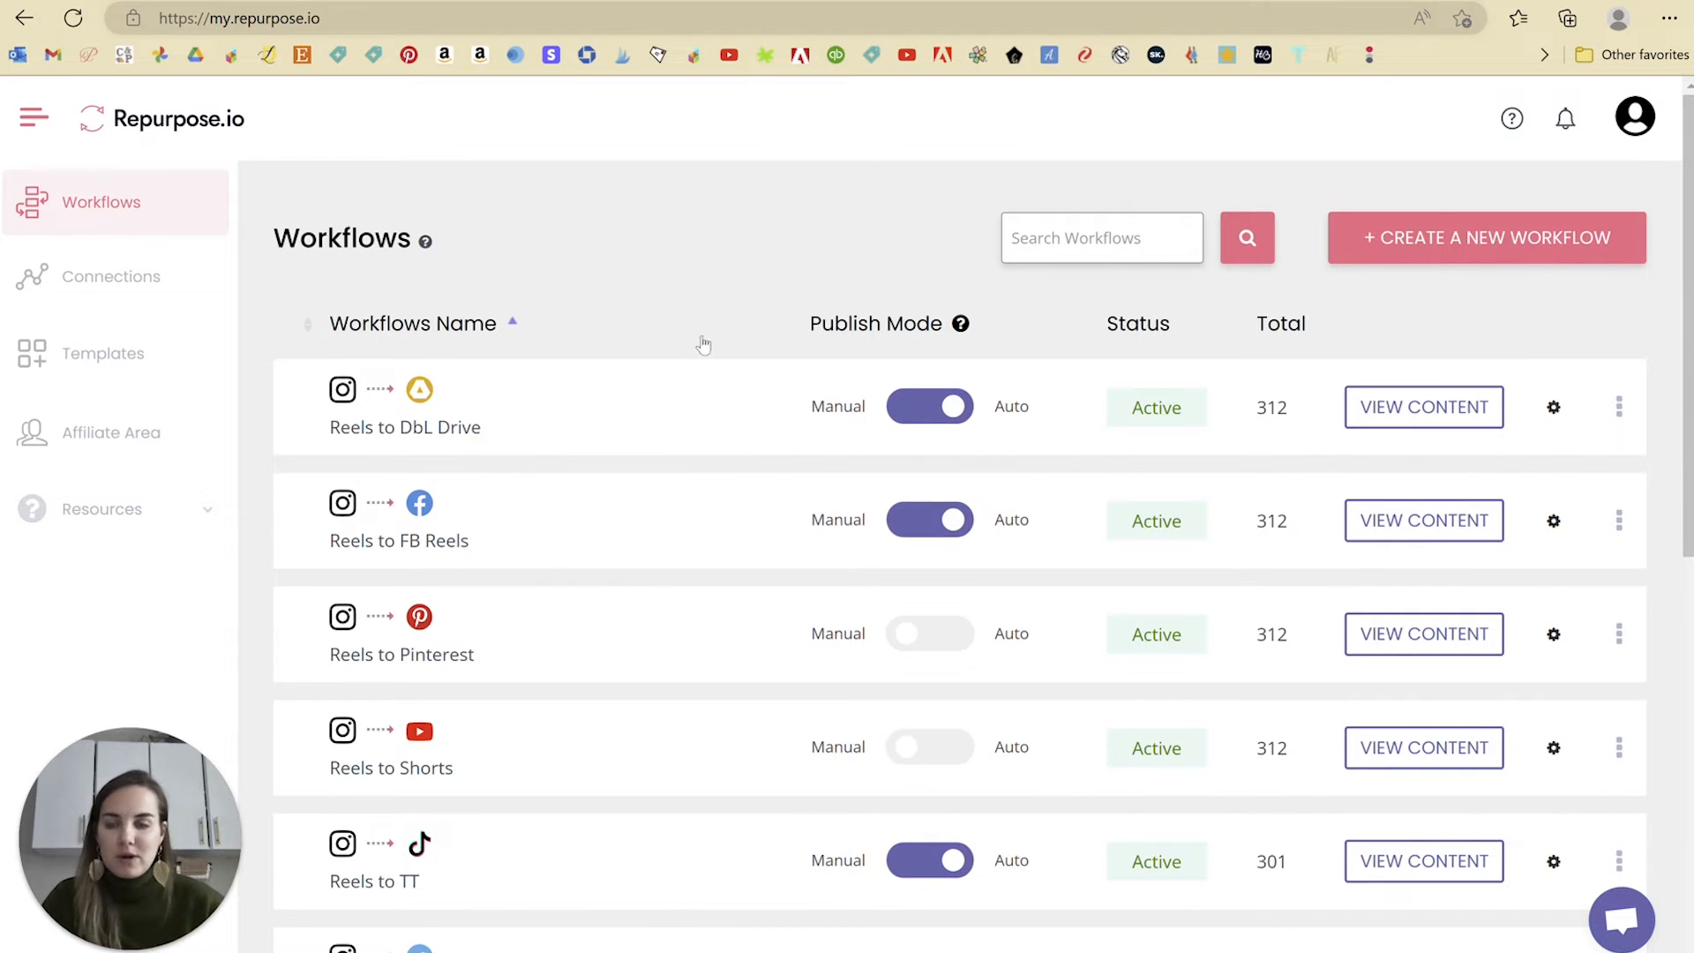
left_click(1519, 256)
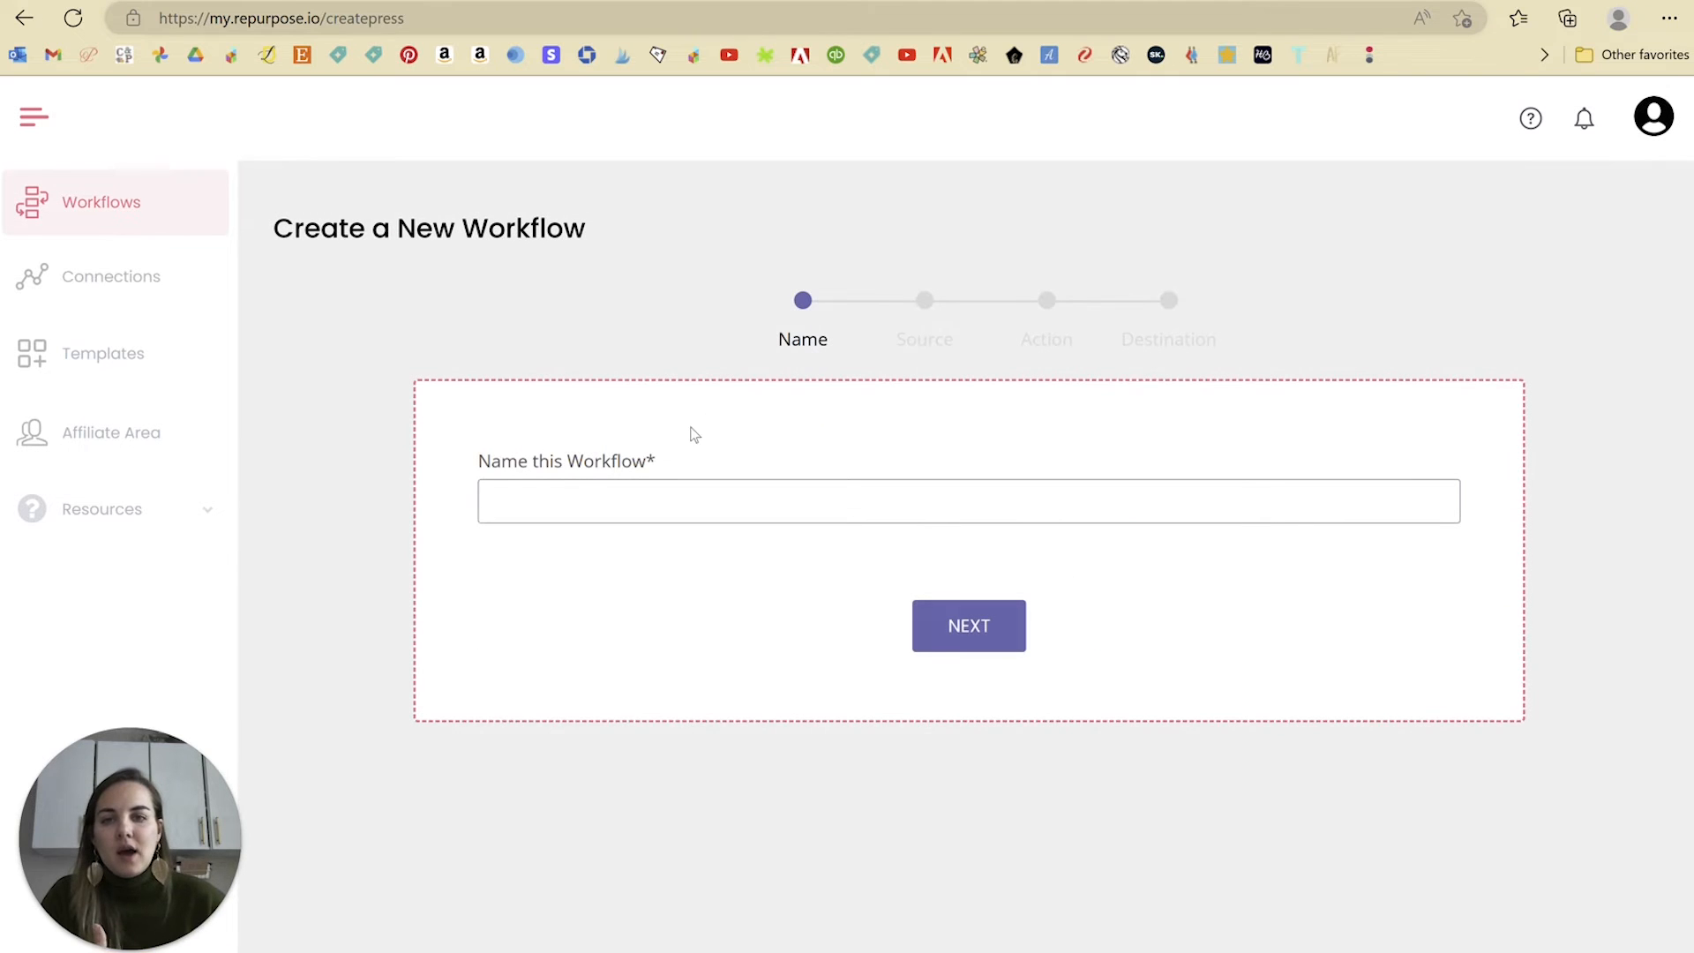
left_click(620, 502)
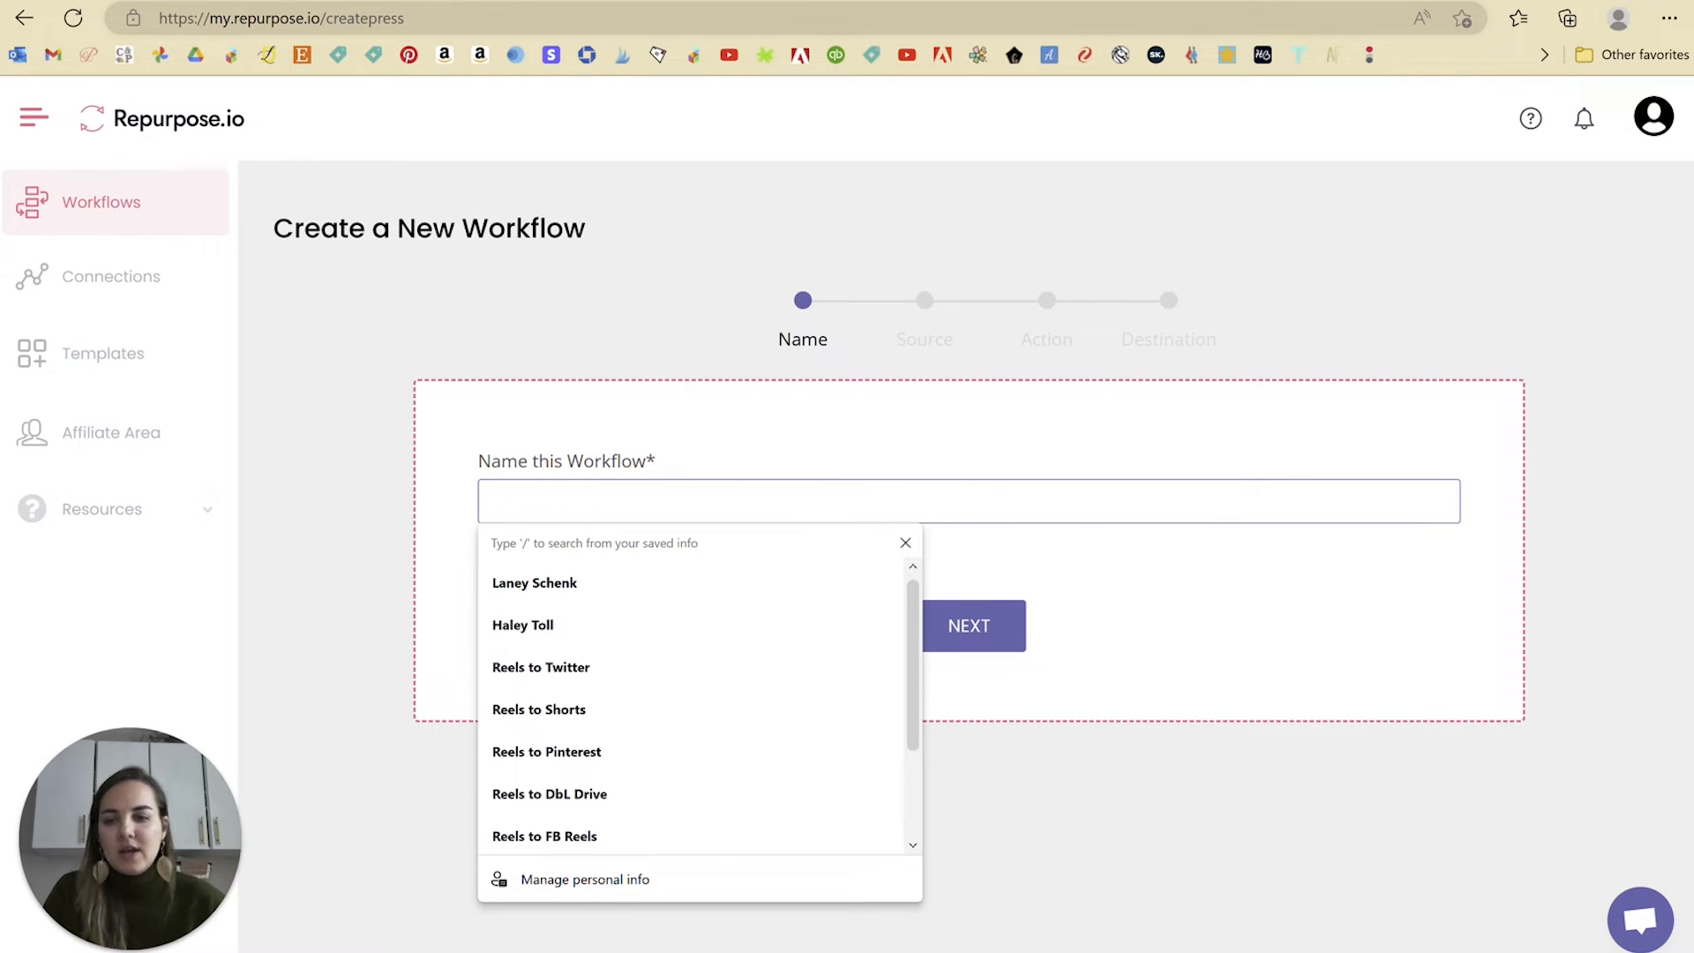
type("IG R")
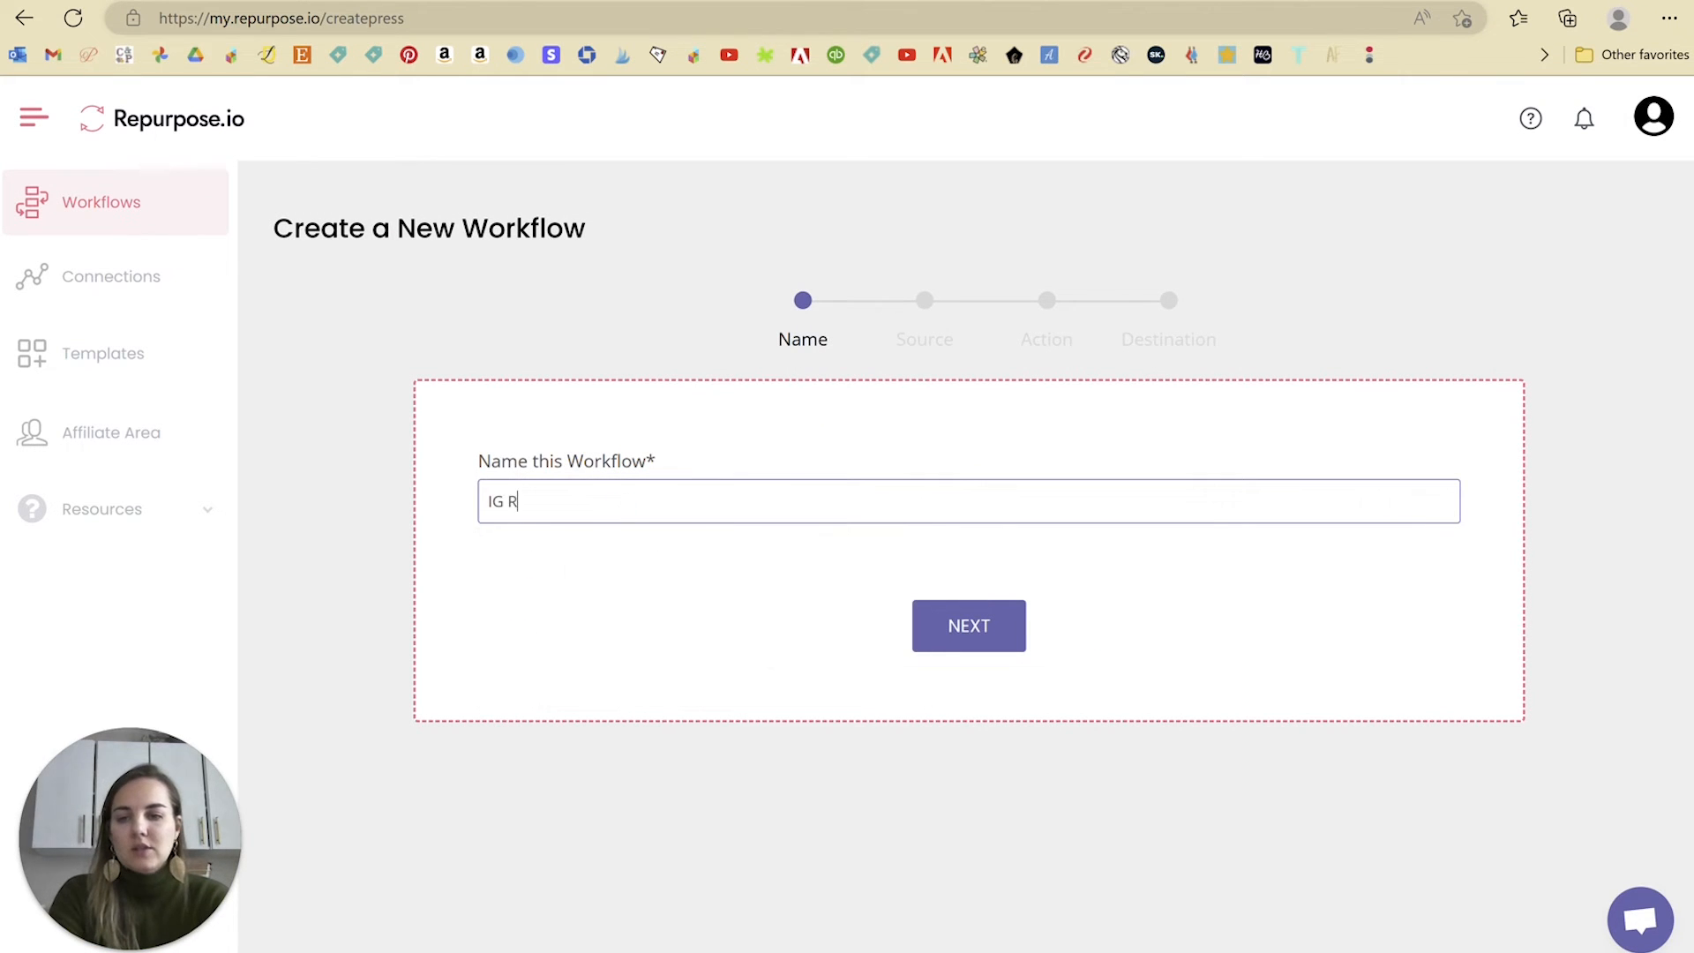
type("eels to ST Shorts")
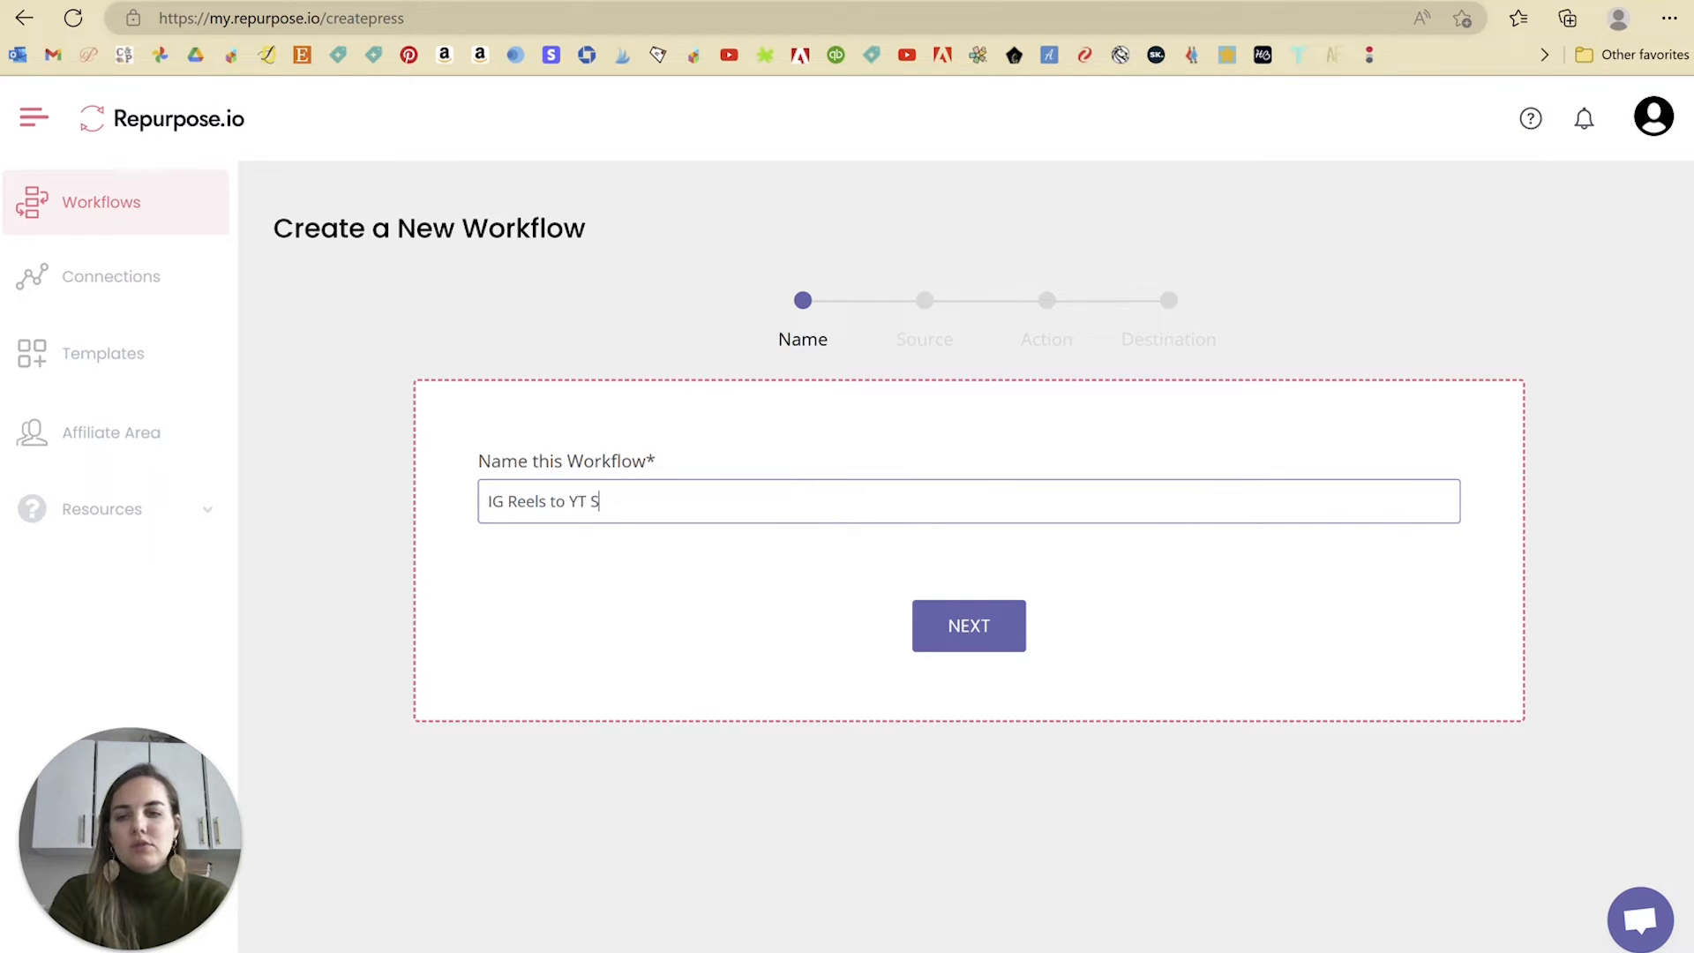
left_click(976, 625)
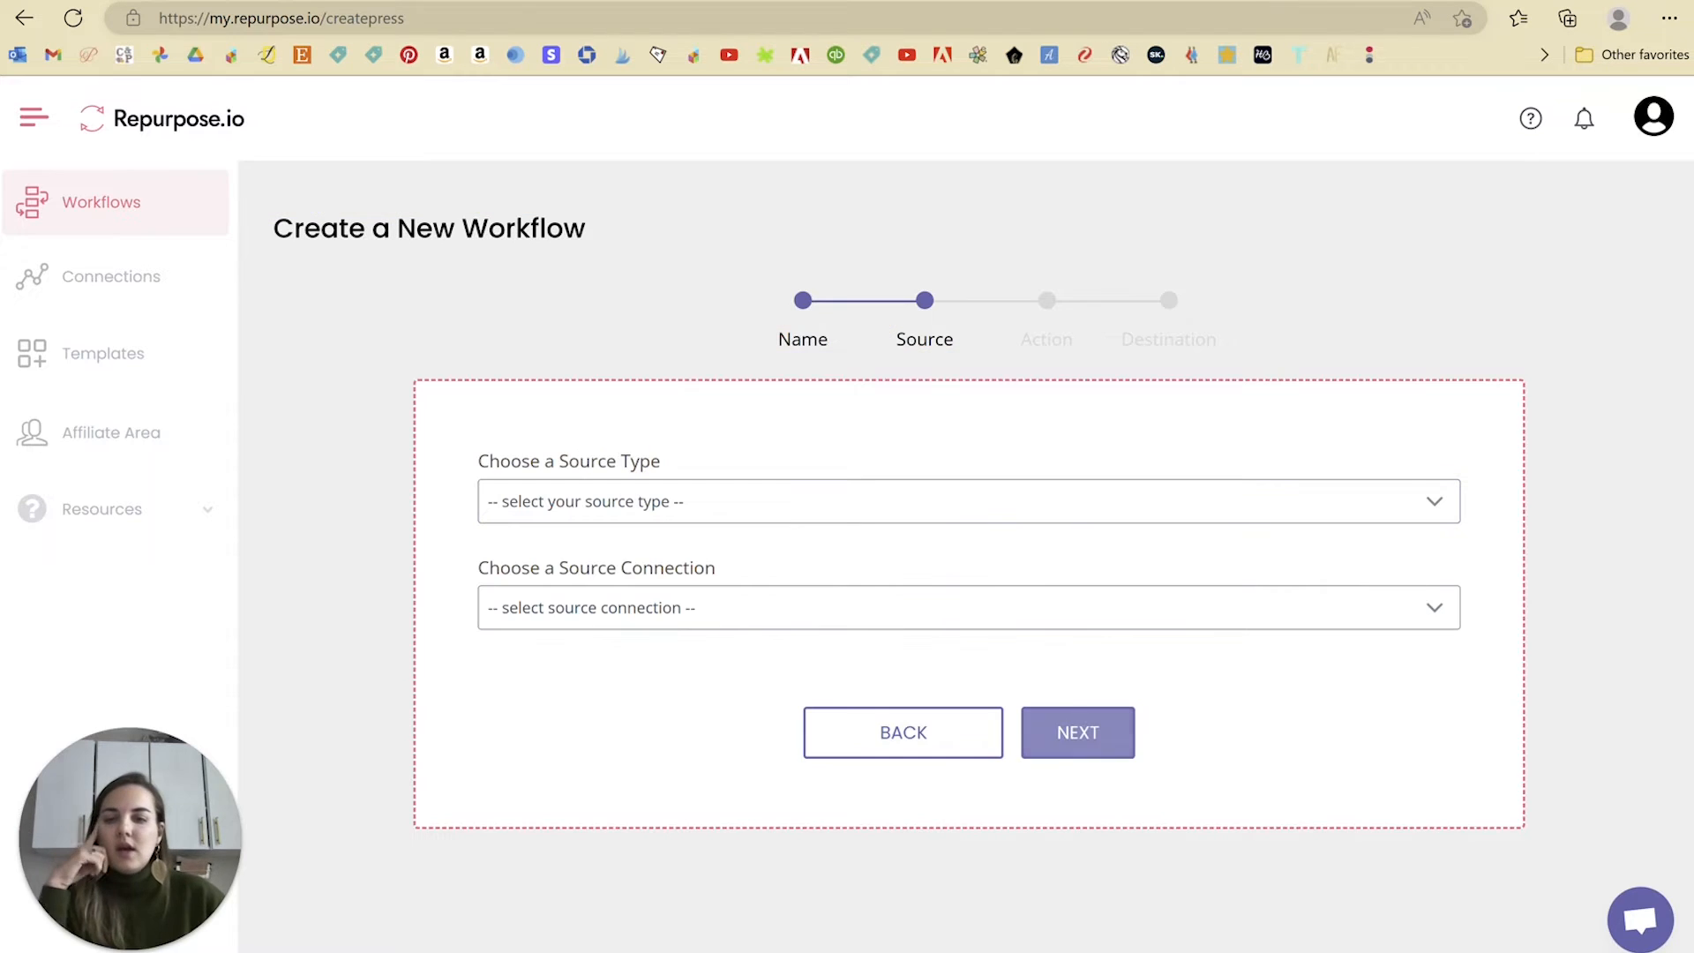
Set the workflow's source to Instagram with Reels as the content type.
left_click(529, 503)
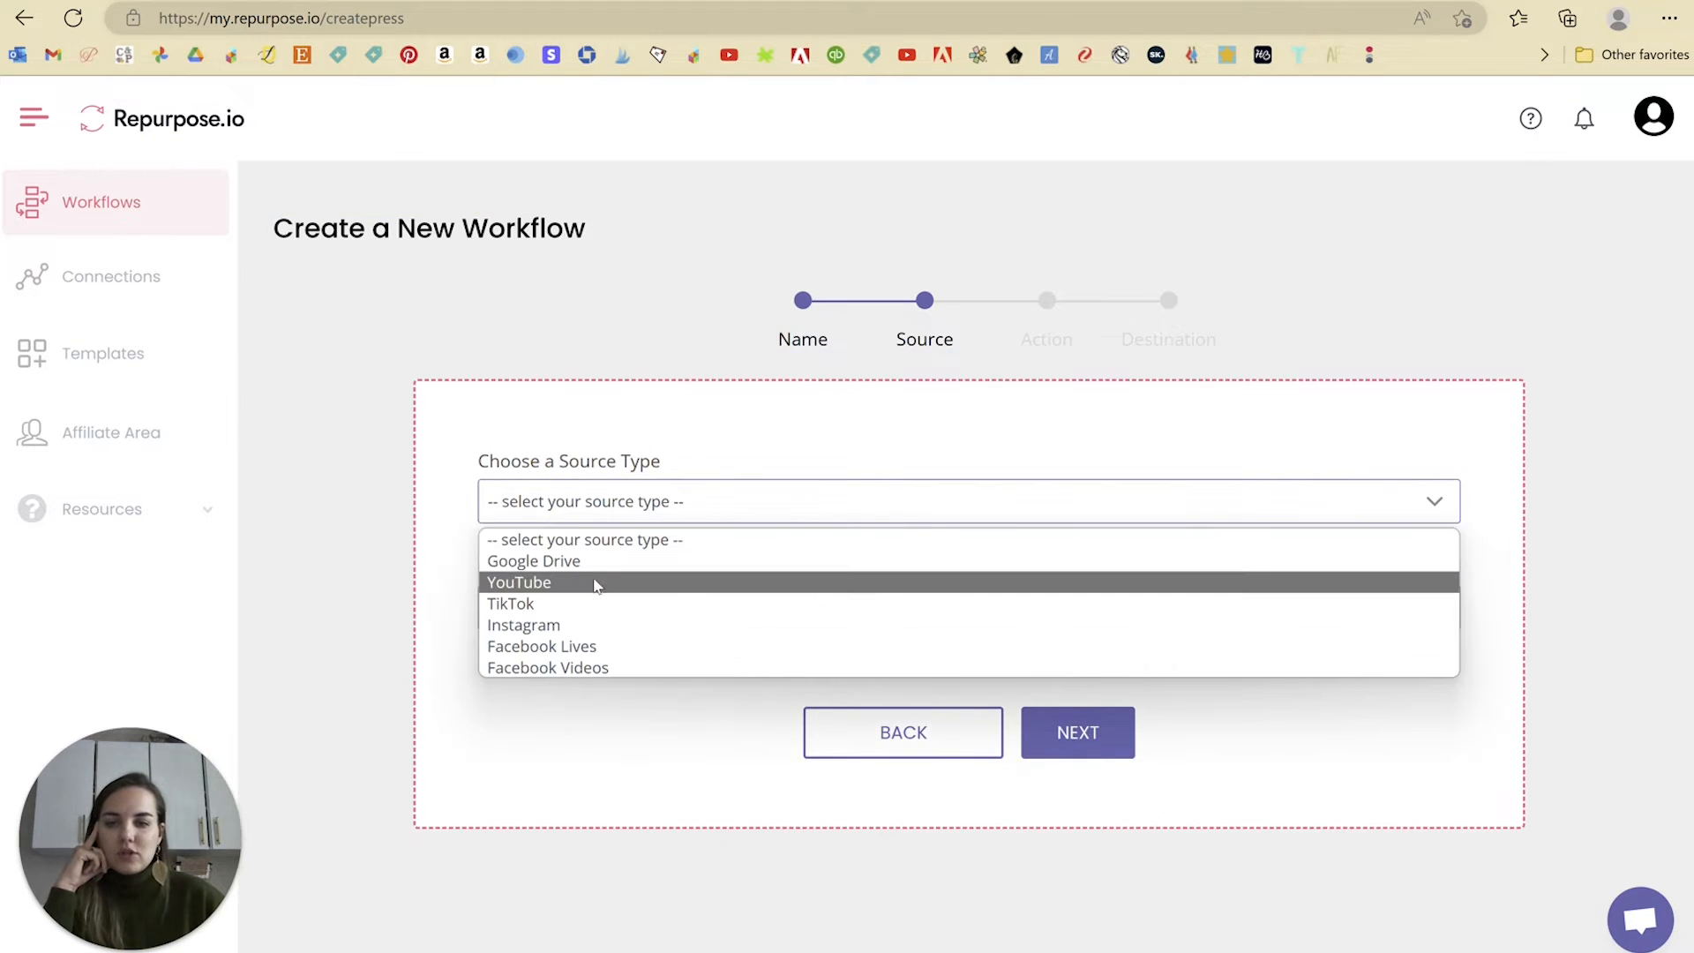
left_click(593, 621)
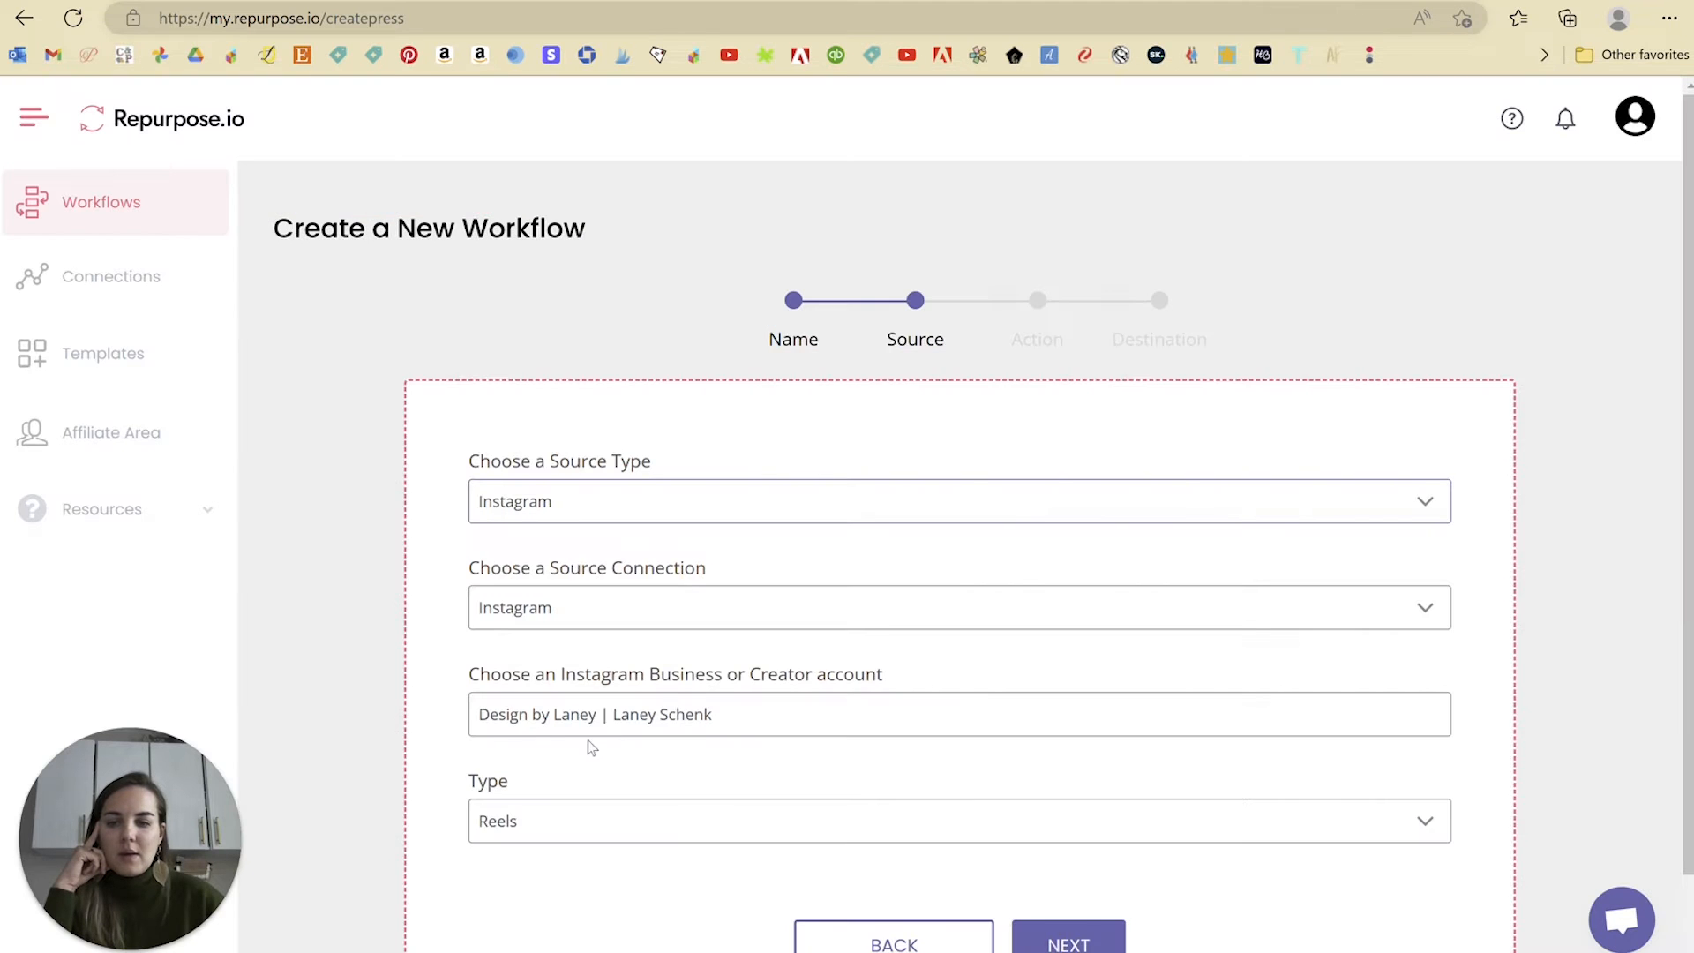
scroll(581, 759, "down", 1)
left_click(559, 723)
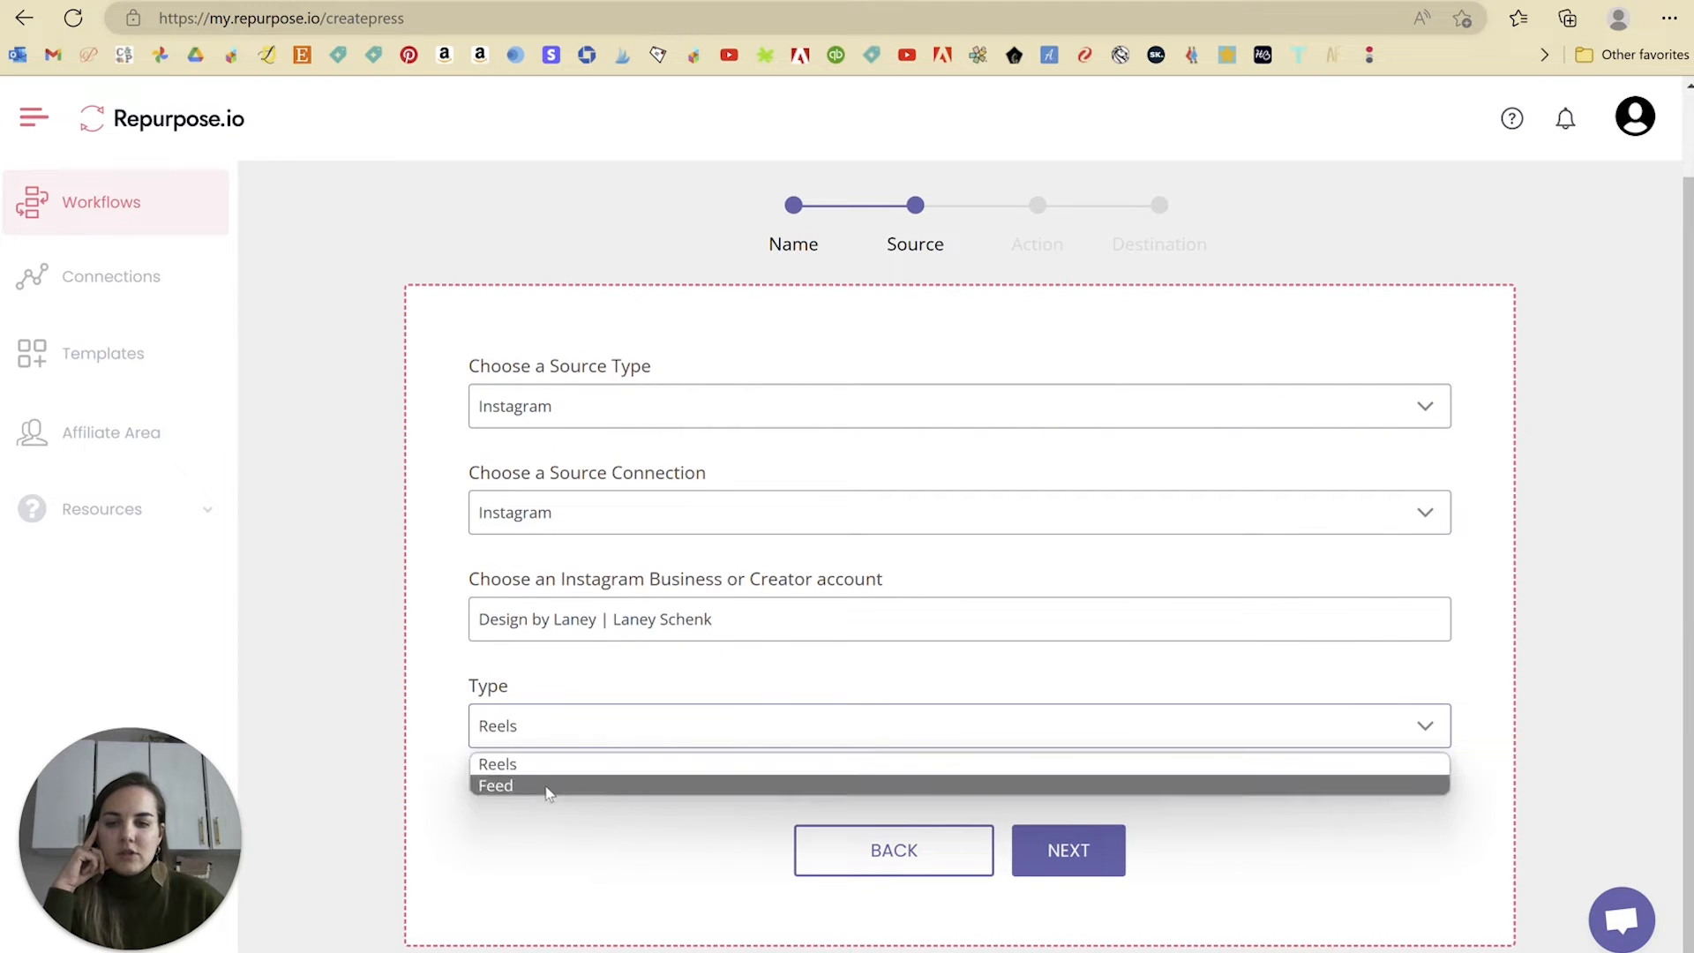
left_click(547, 761)
left_click(1037, 876)
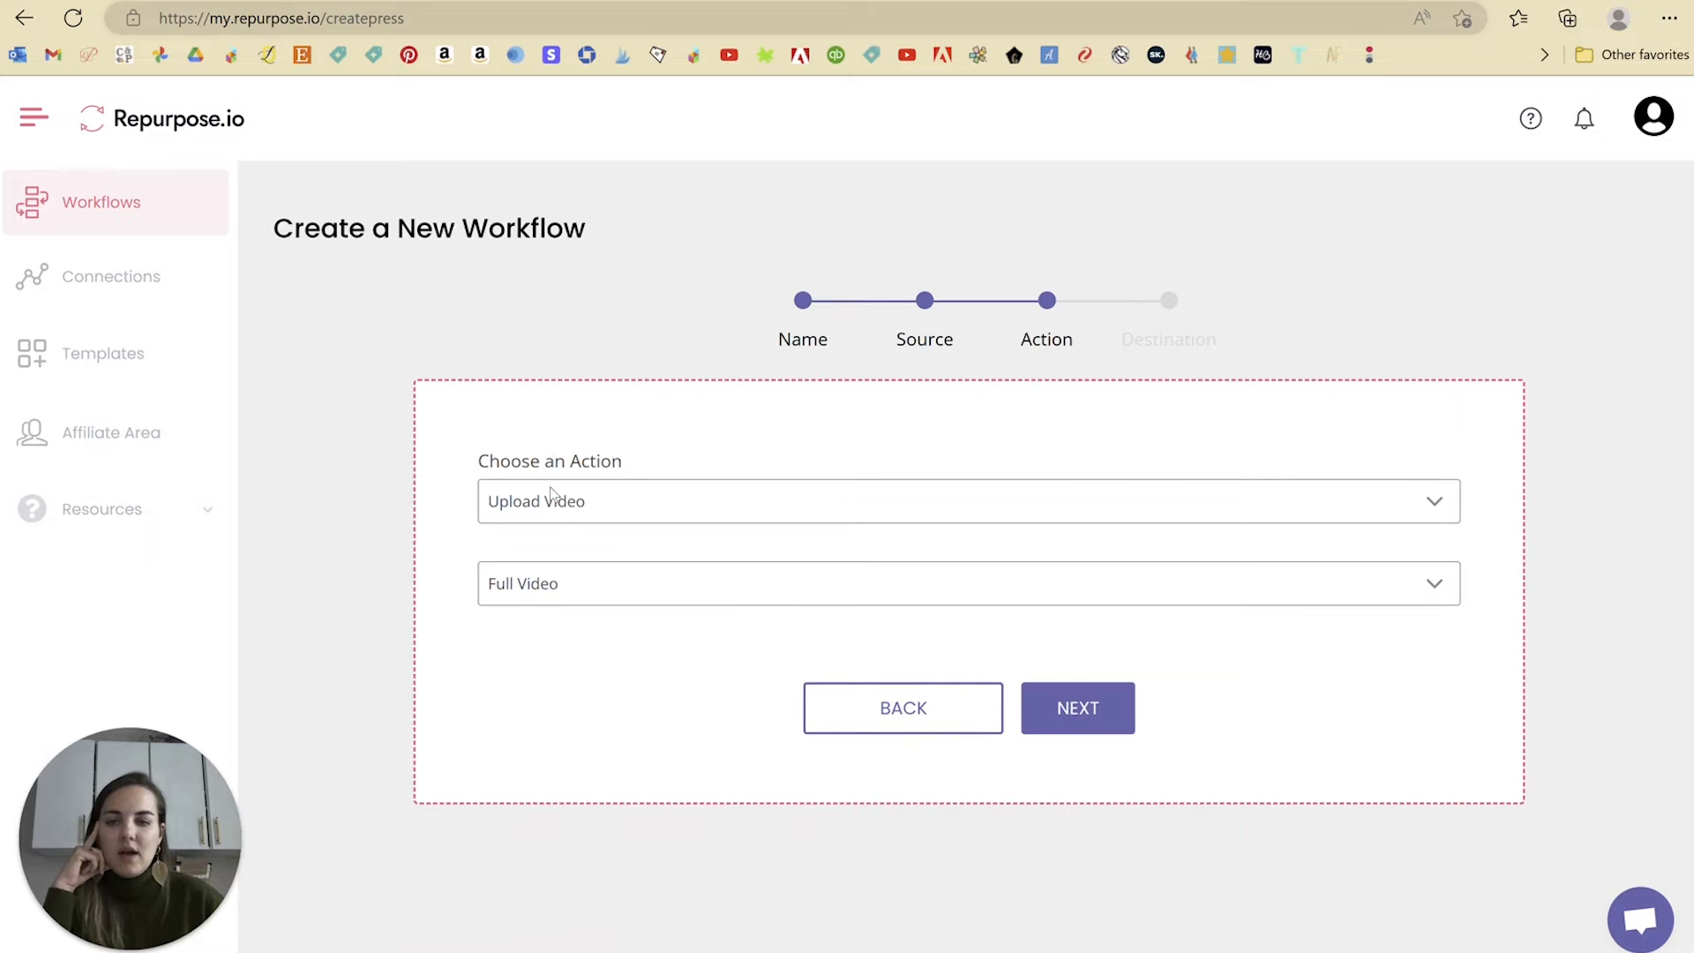
Set the workflow's action to Upload Video with the Full Video option.
left_click(589, 498)
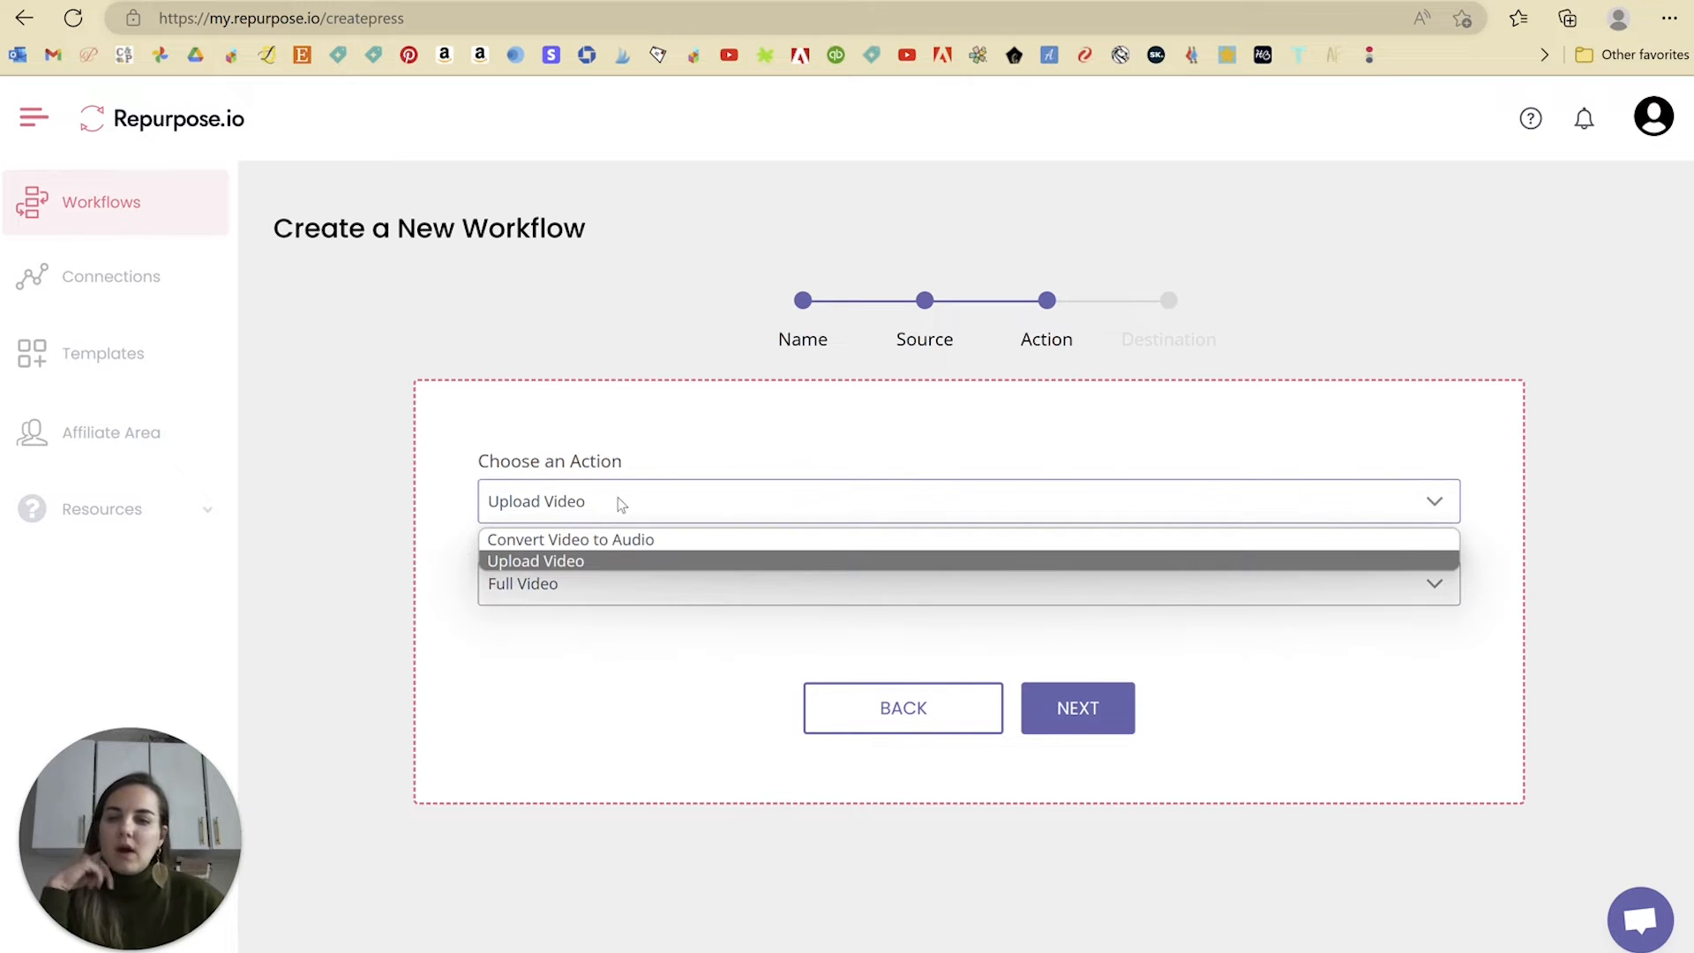
left_click(615, 500)
left_click(532, 494)
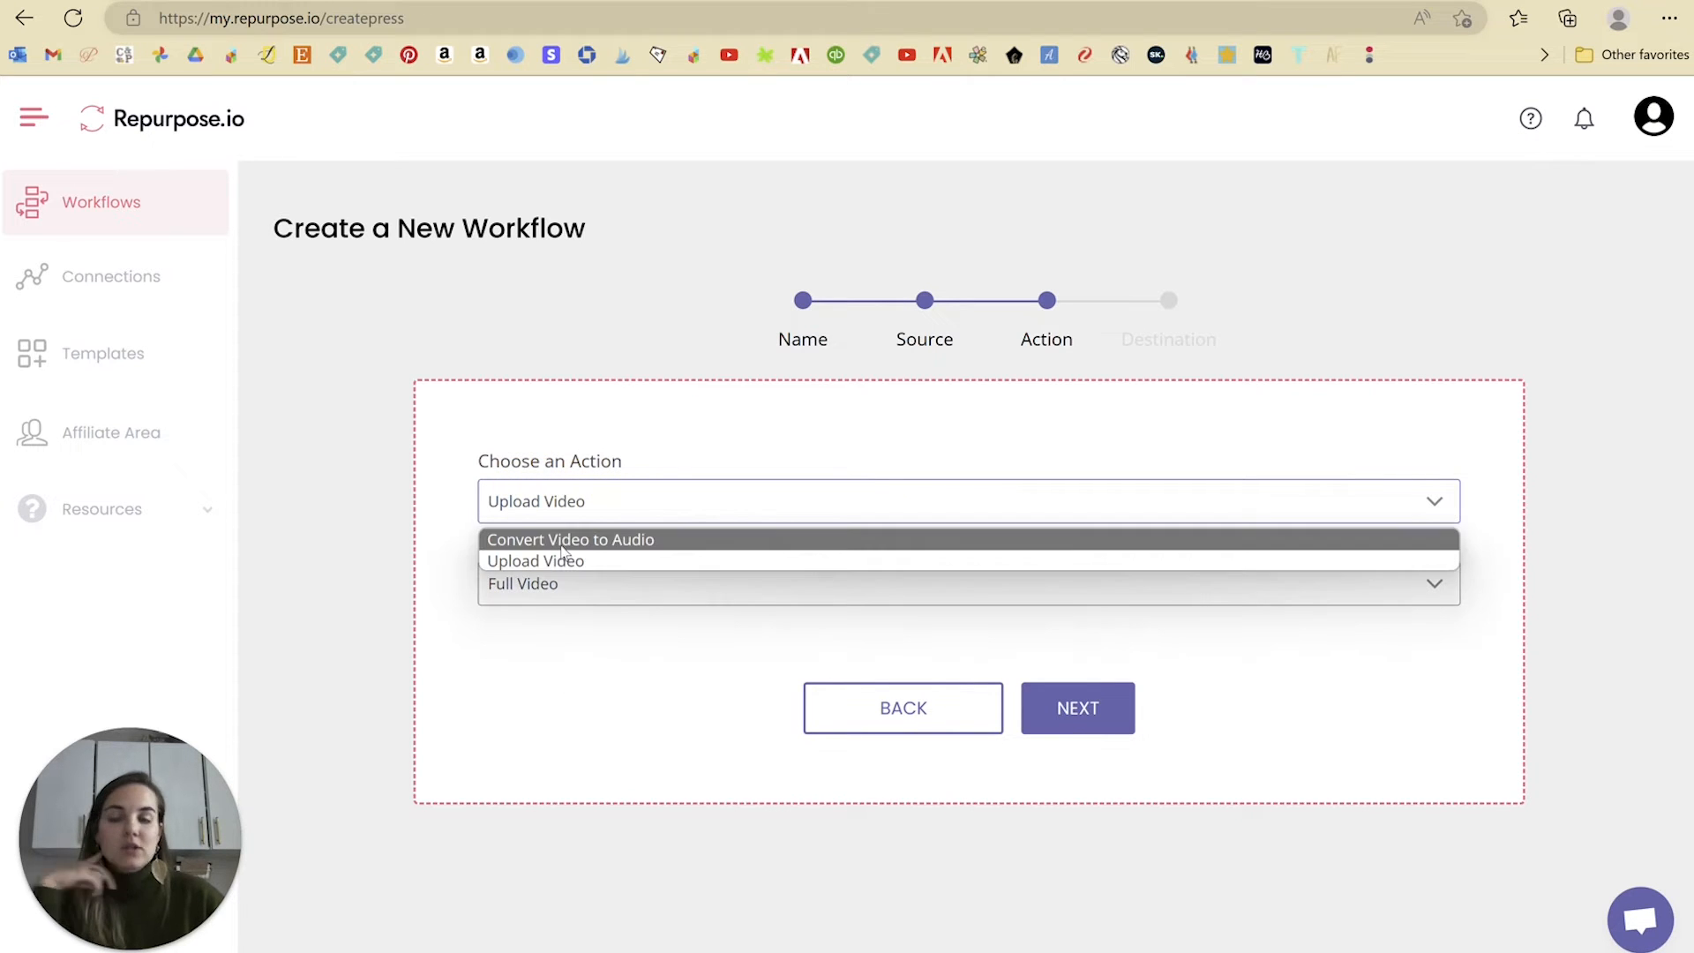
left_click(590, 512)
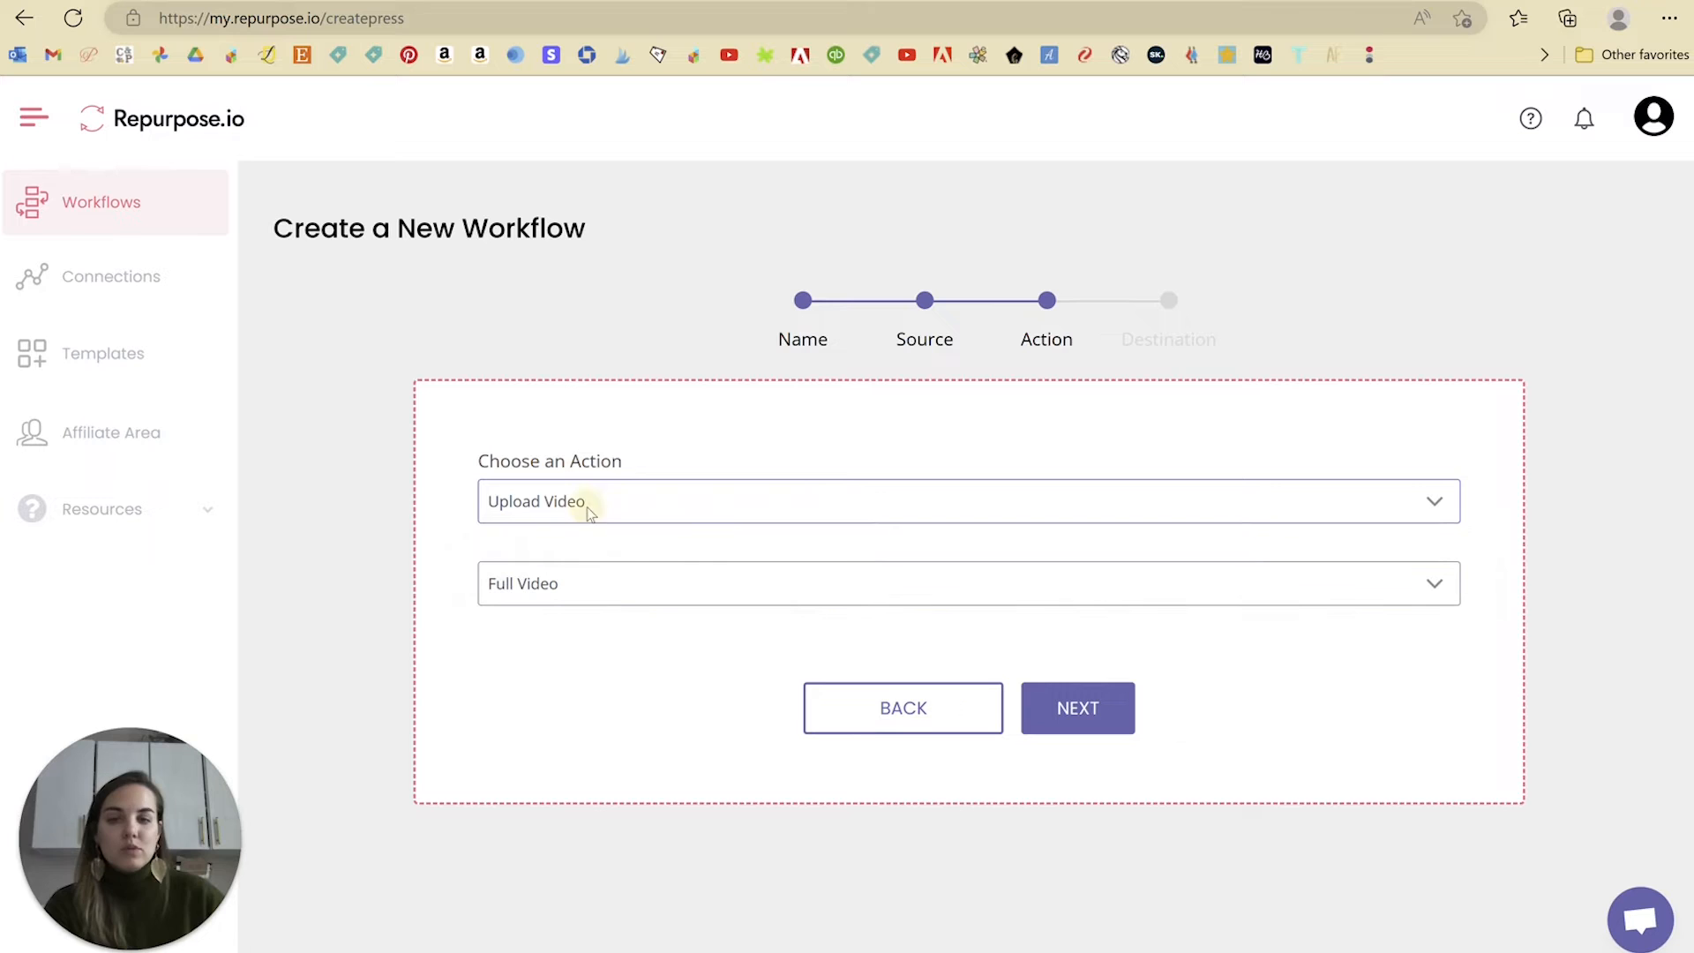
left_click(598, 582)
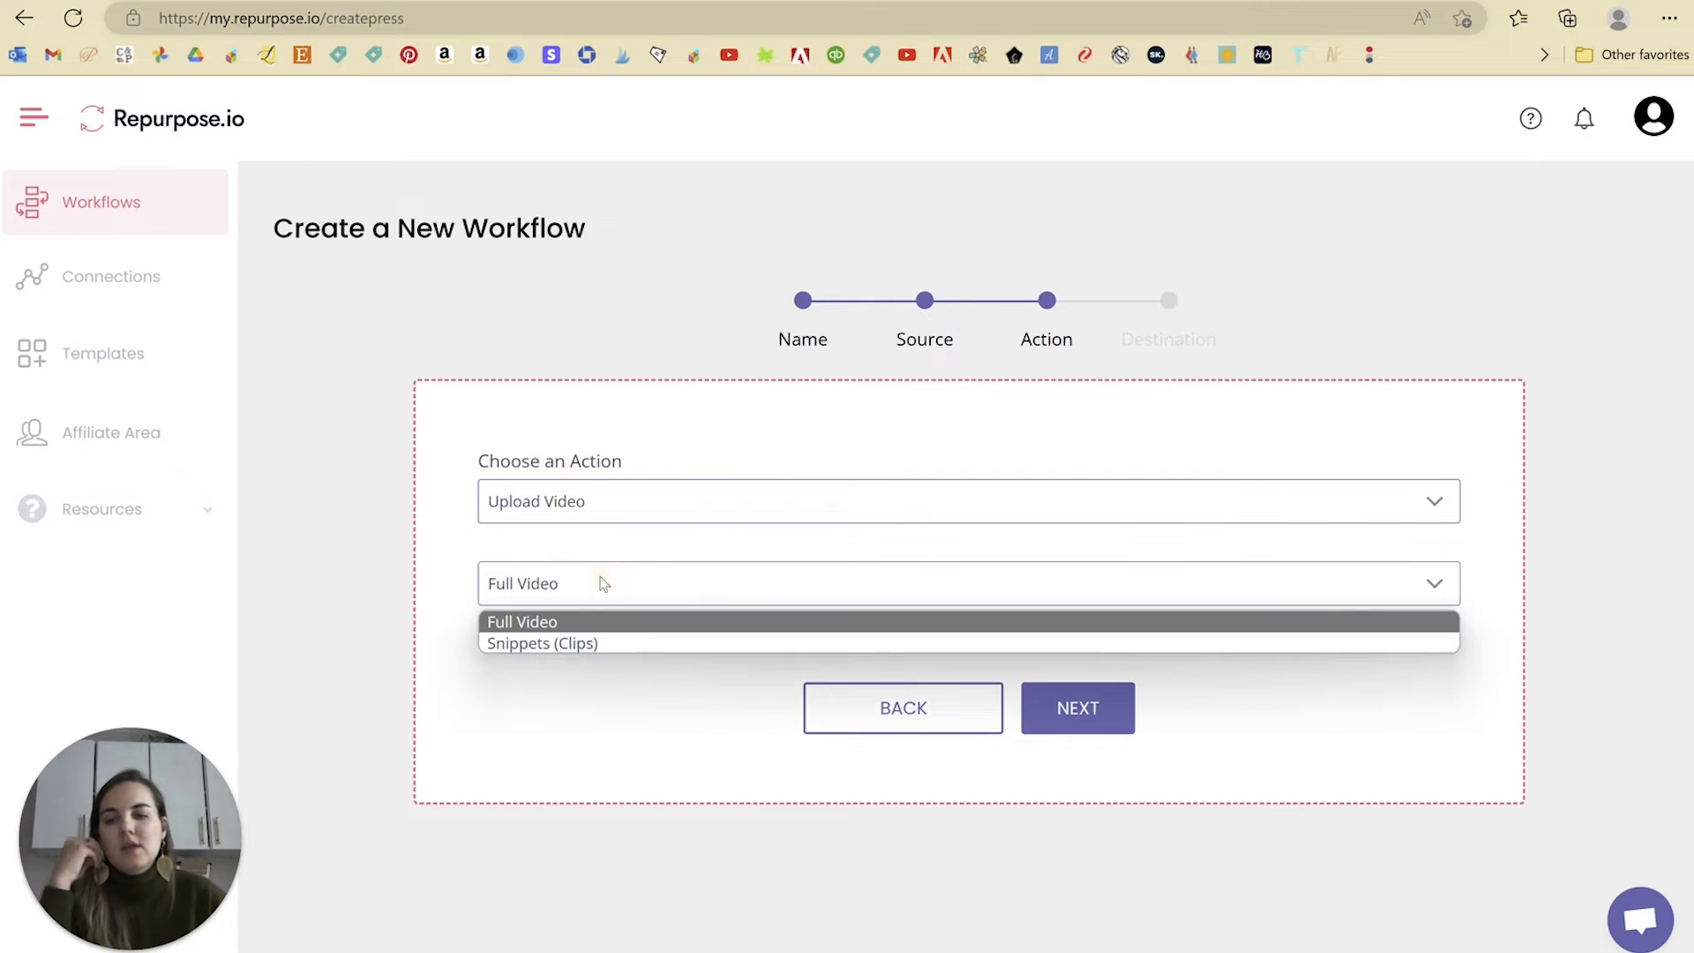
left_click(564, 622)
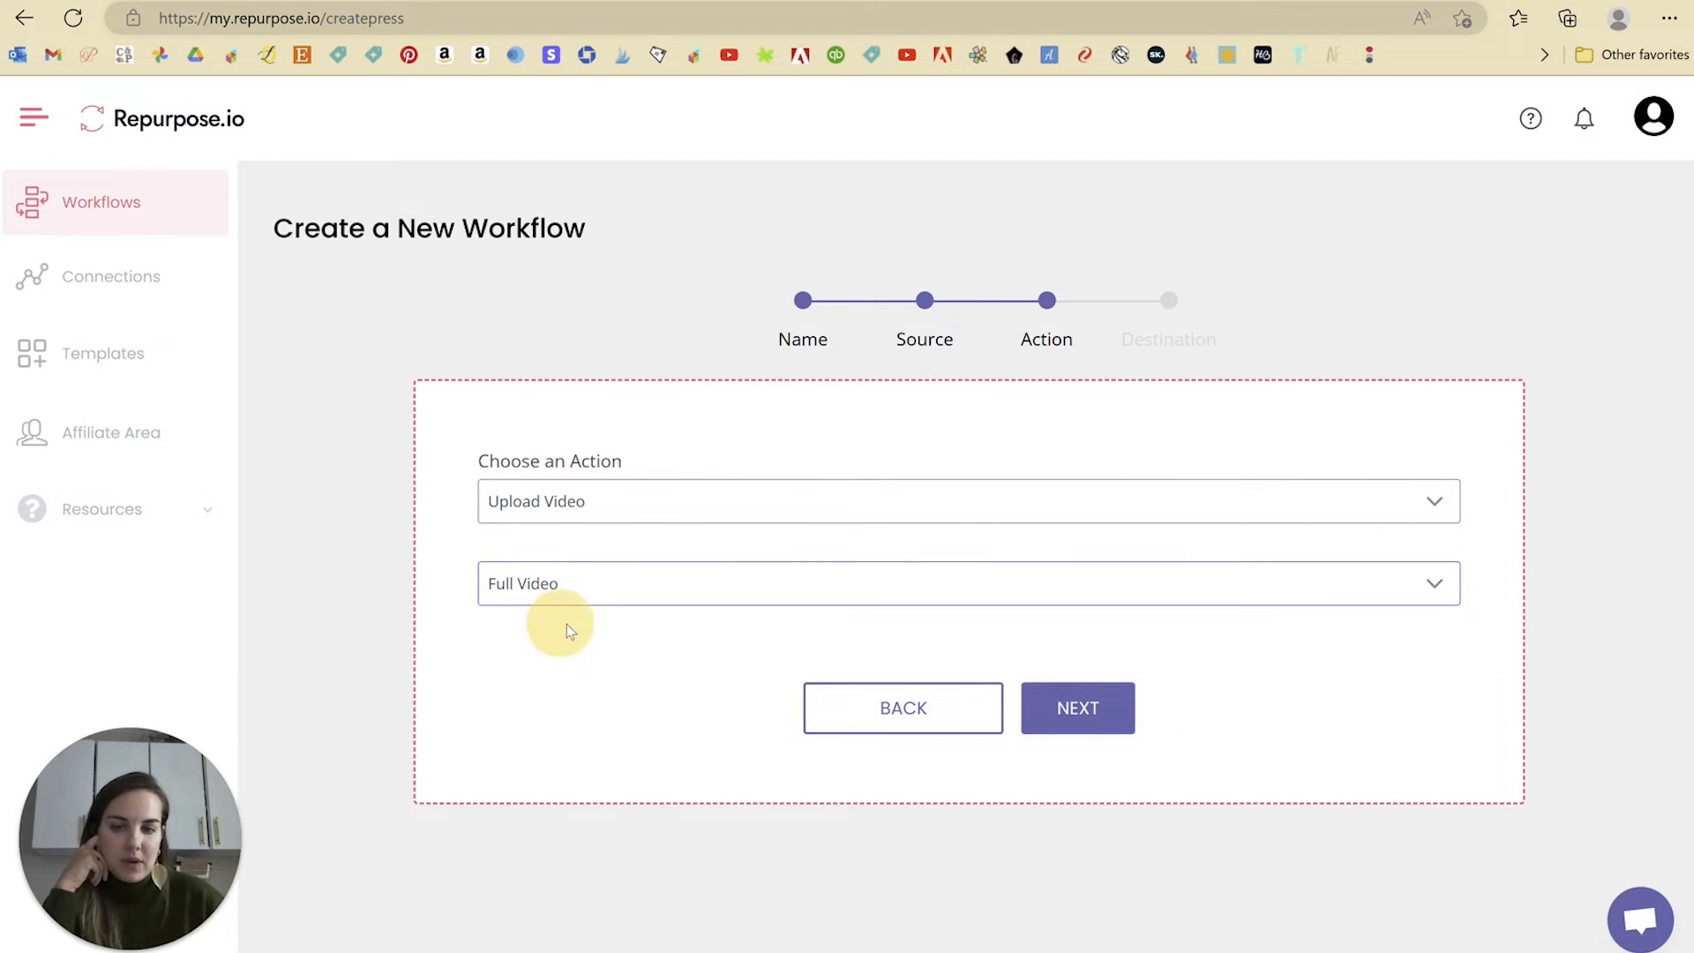
left_click(1087, 711)
Set the destination to YouTube with the #Shorts playlist and finish creating the workflow.
scroll(688, 467, "down", 1)
left_click(637, 442)
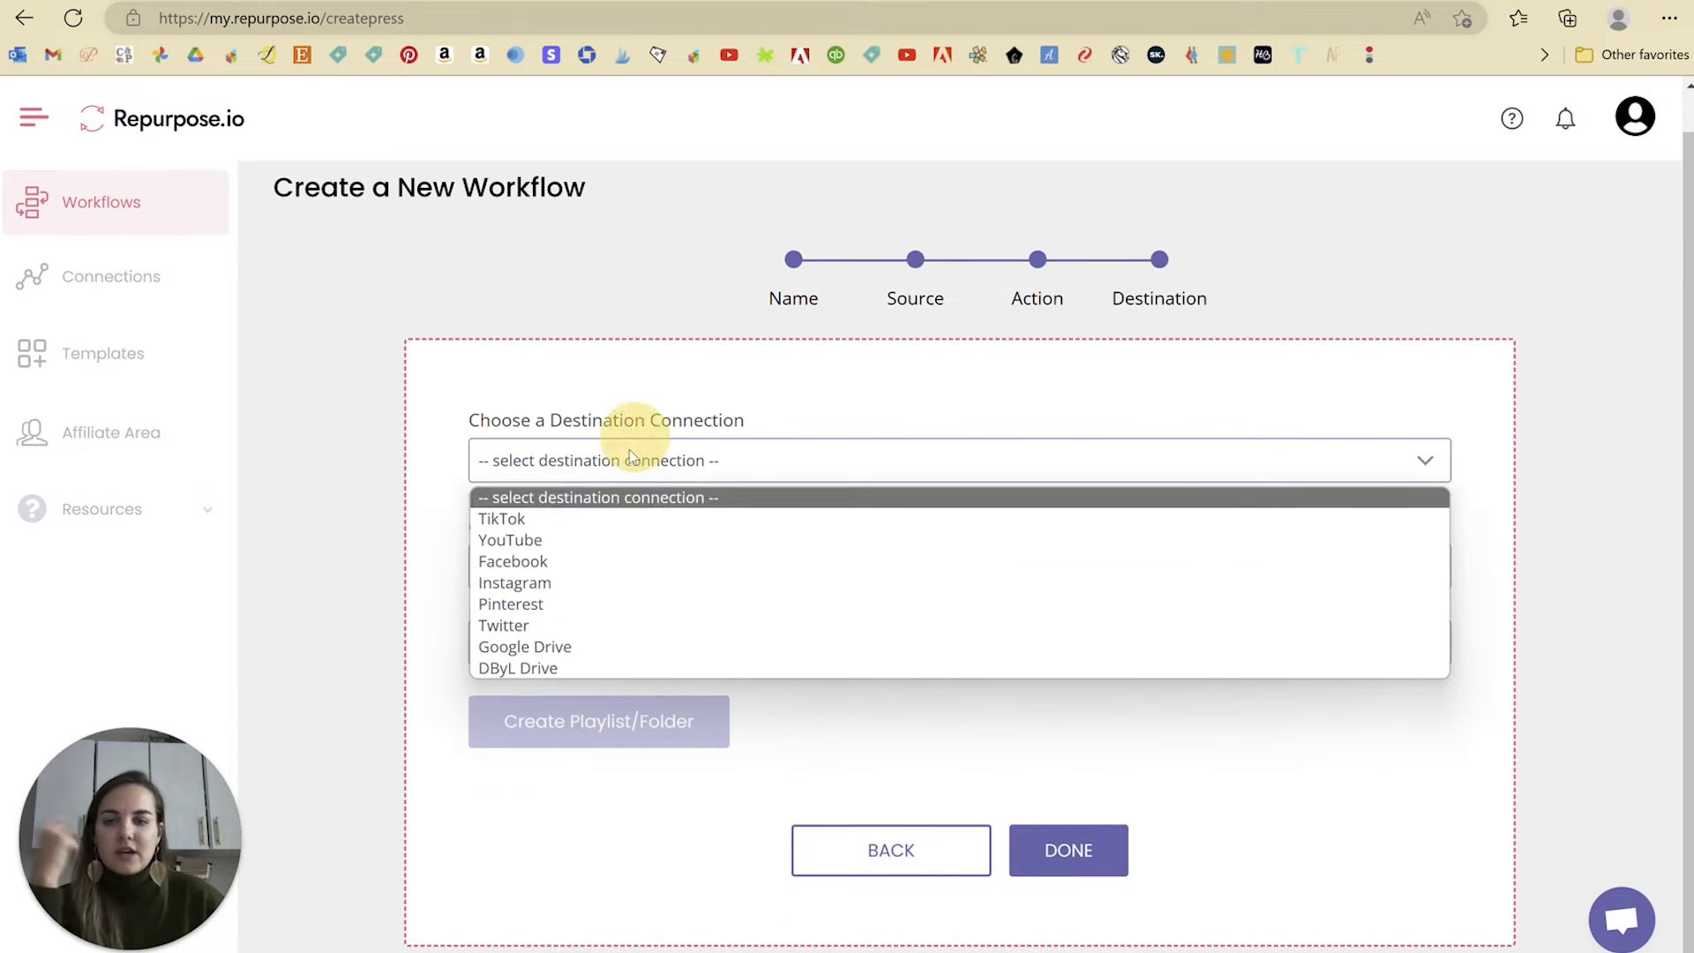
left_click(590, 538)
scroll(649, 540, "down", 1)
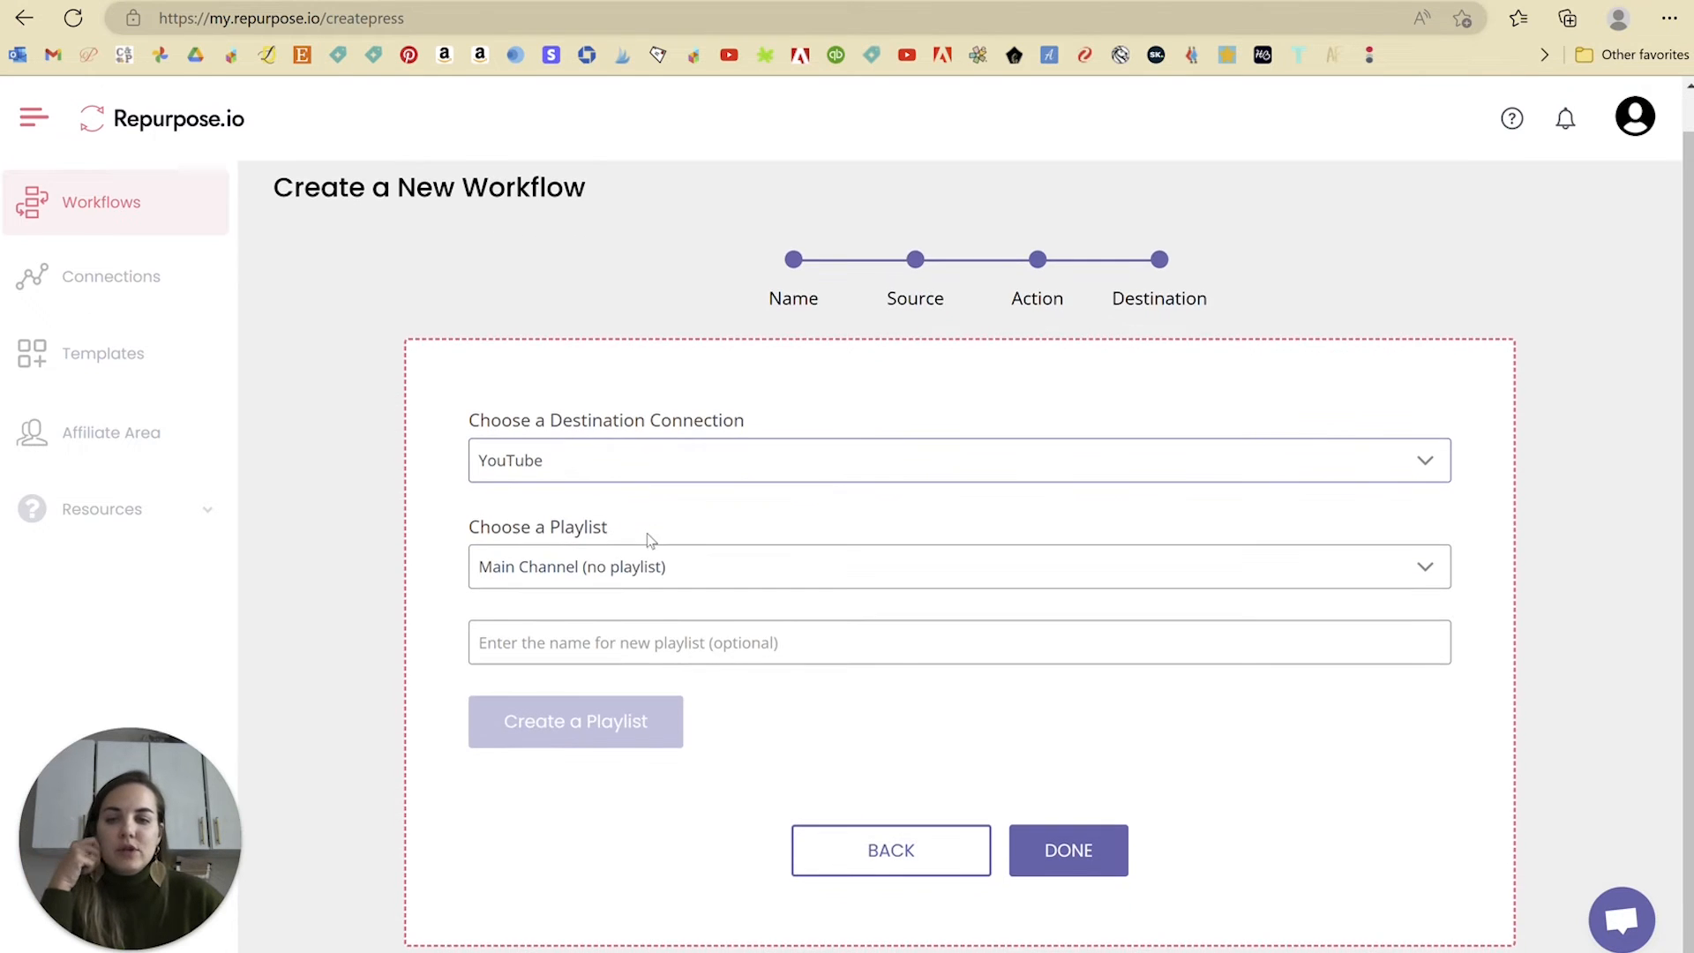
left_click(572, 569)
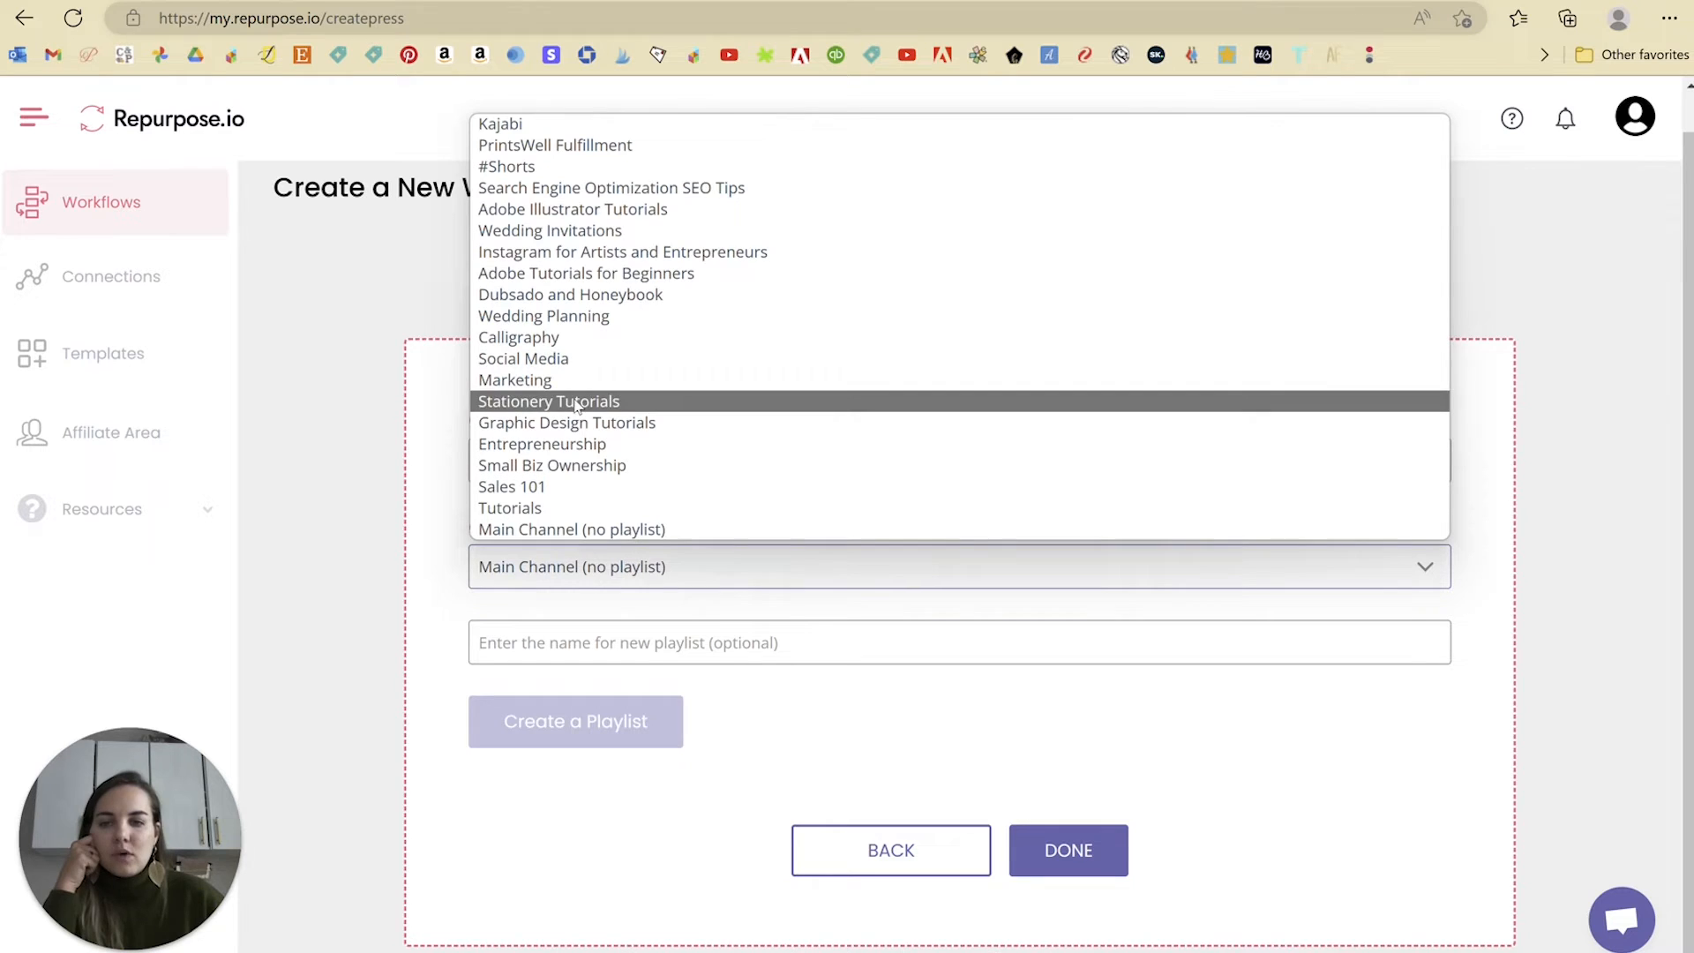
left_click(554, 168)
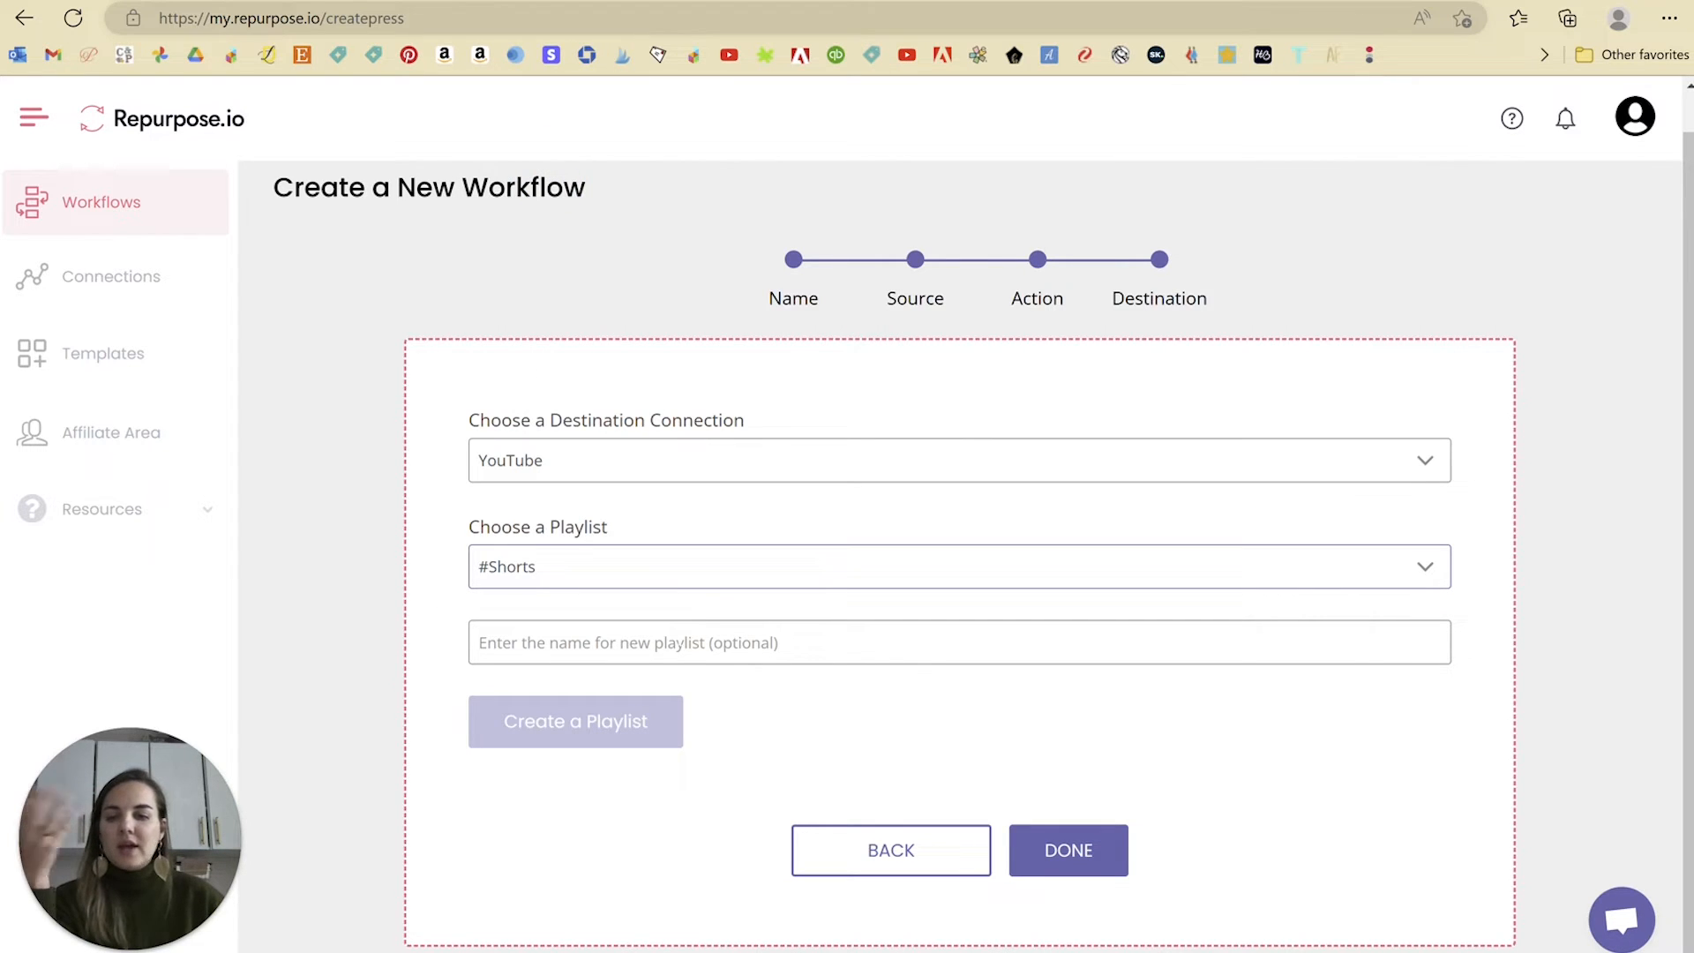
left_click(675, 646)
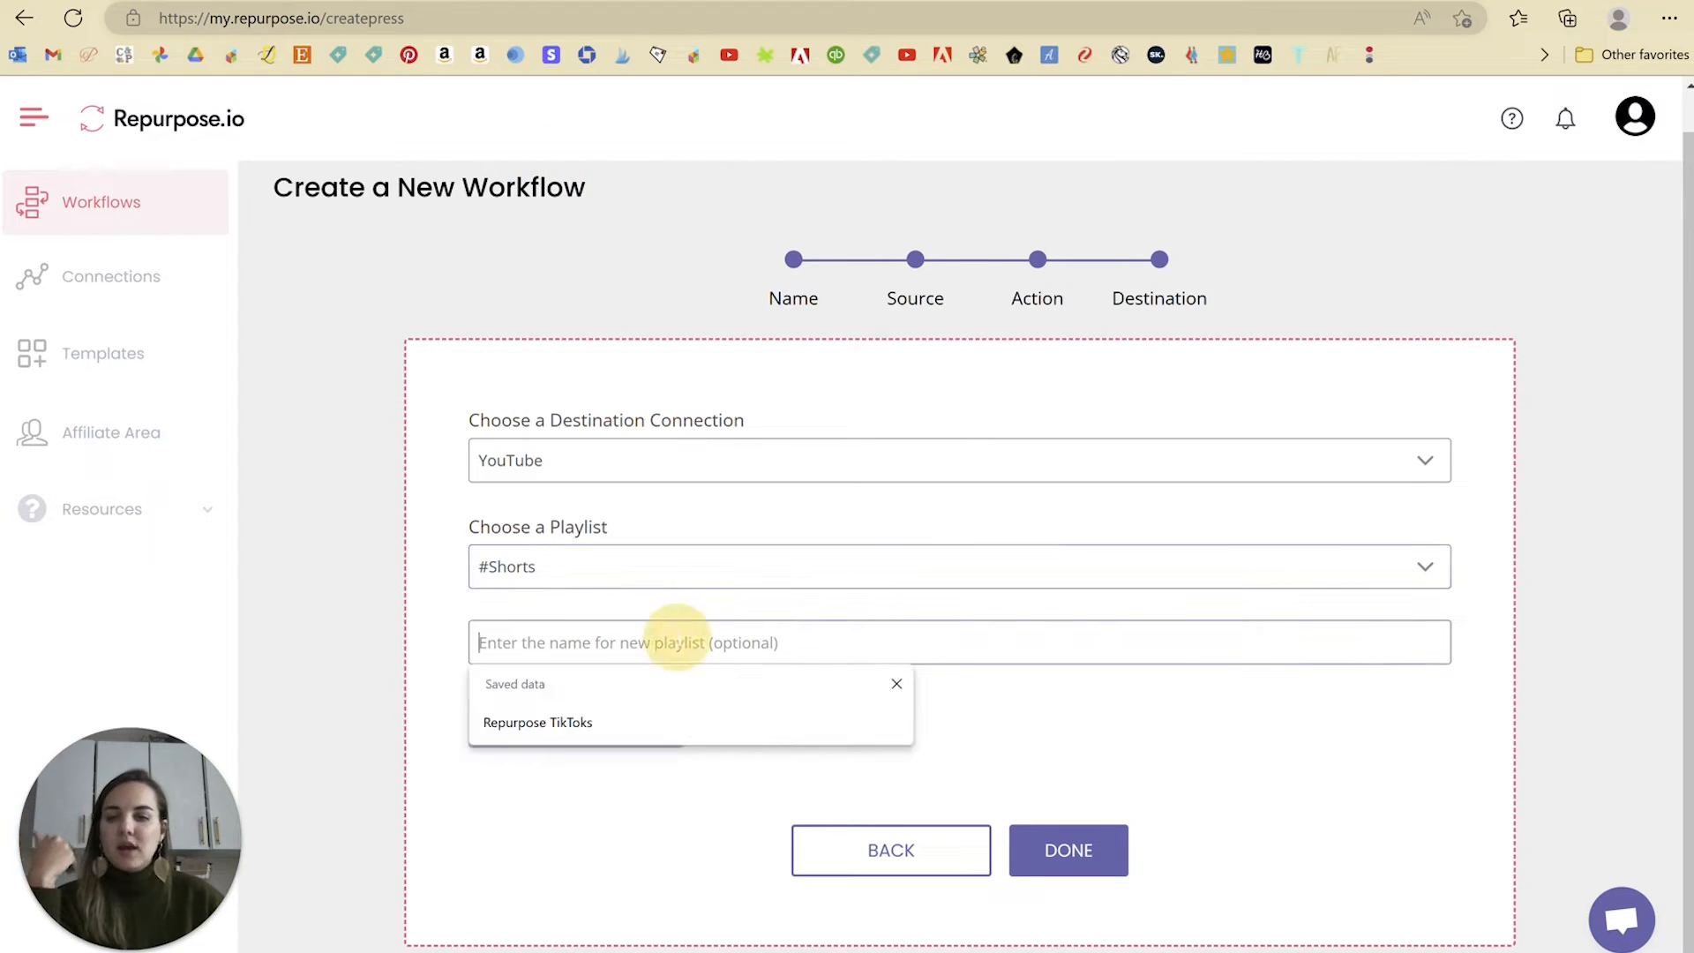
left_click(1067, 733)
left_click(1062, 850)
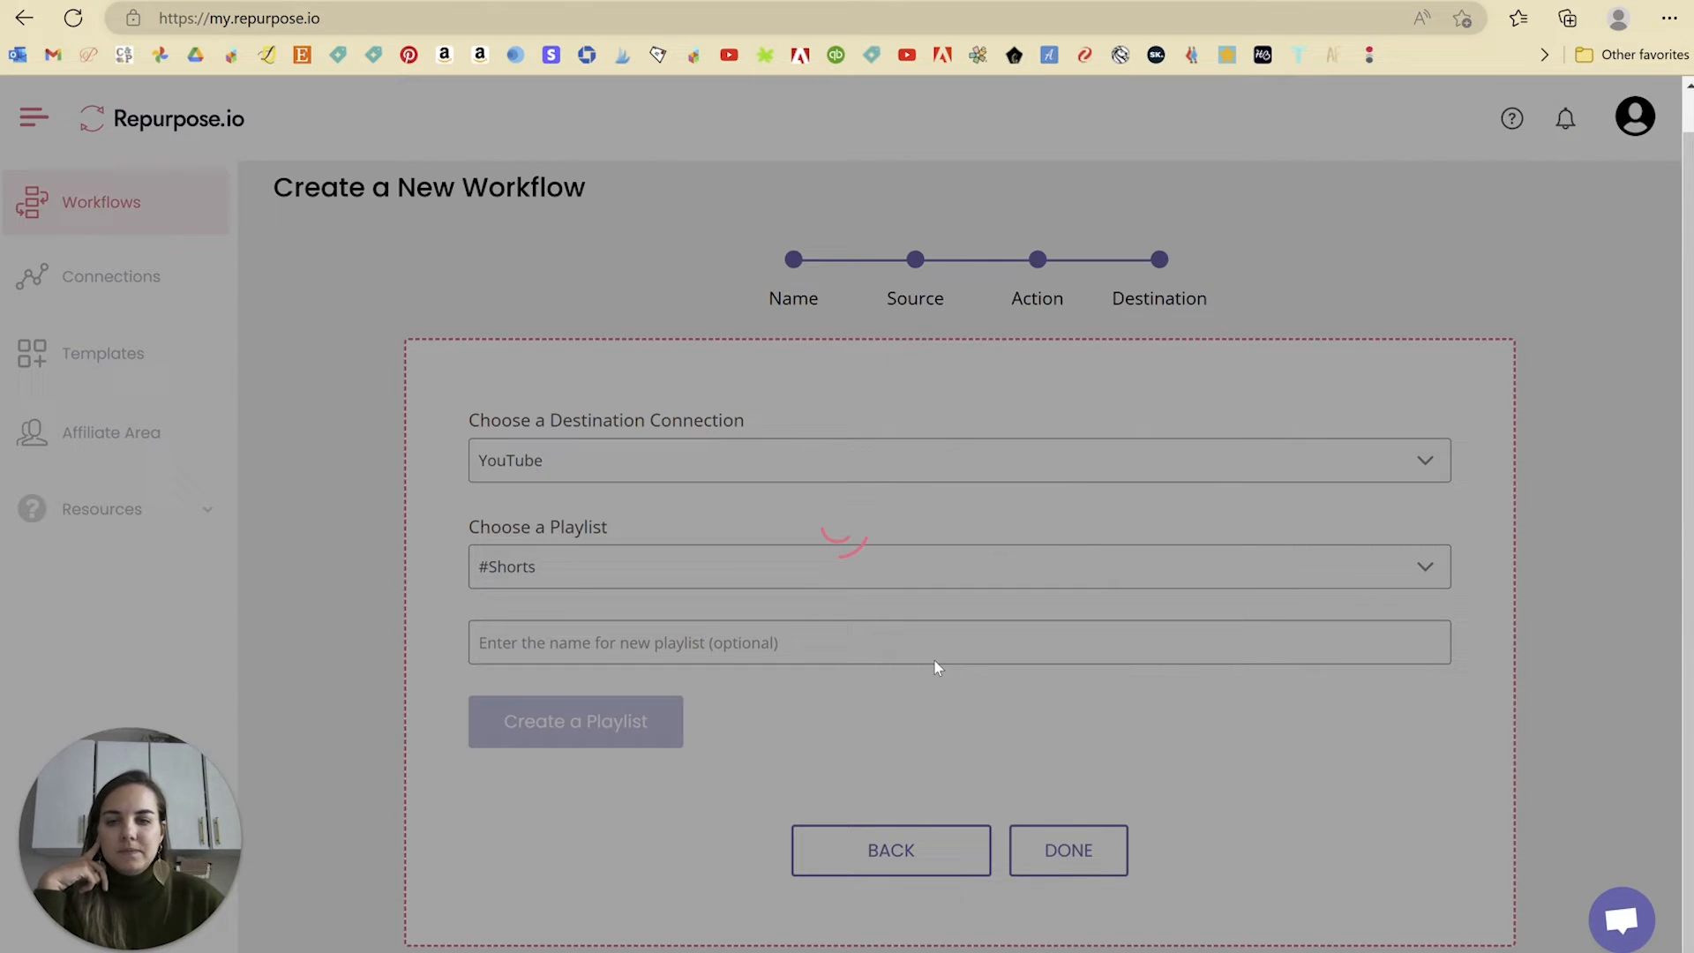
Reload the workflows list and compare the new workflow's content total with those of the other workflows.
scroll(615, 533, "down", 8)
scroll(617, 533, "up", 8)
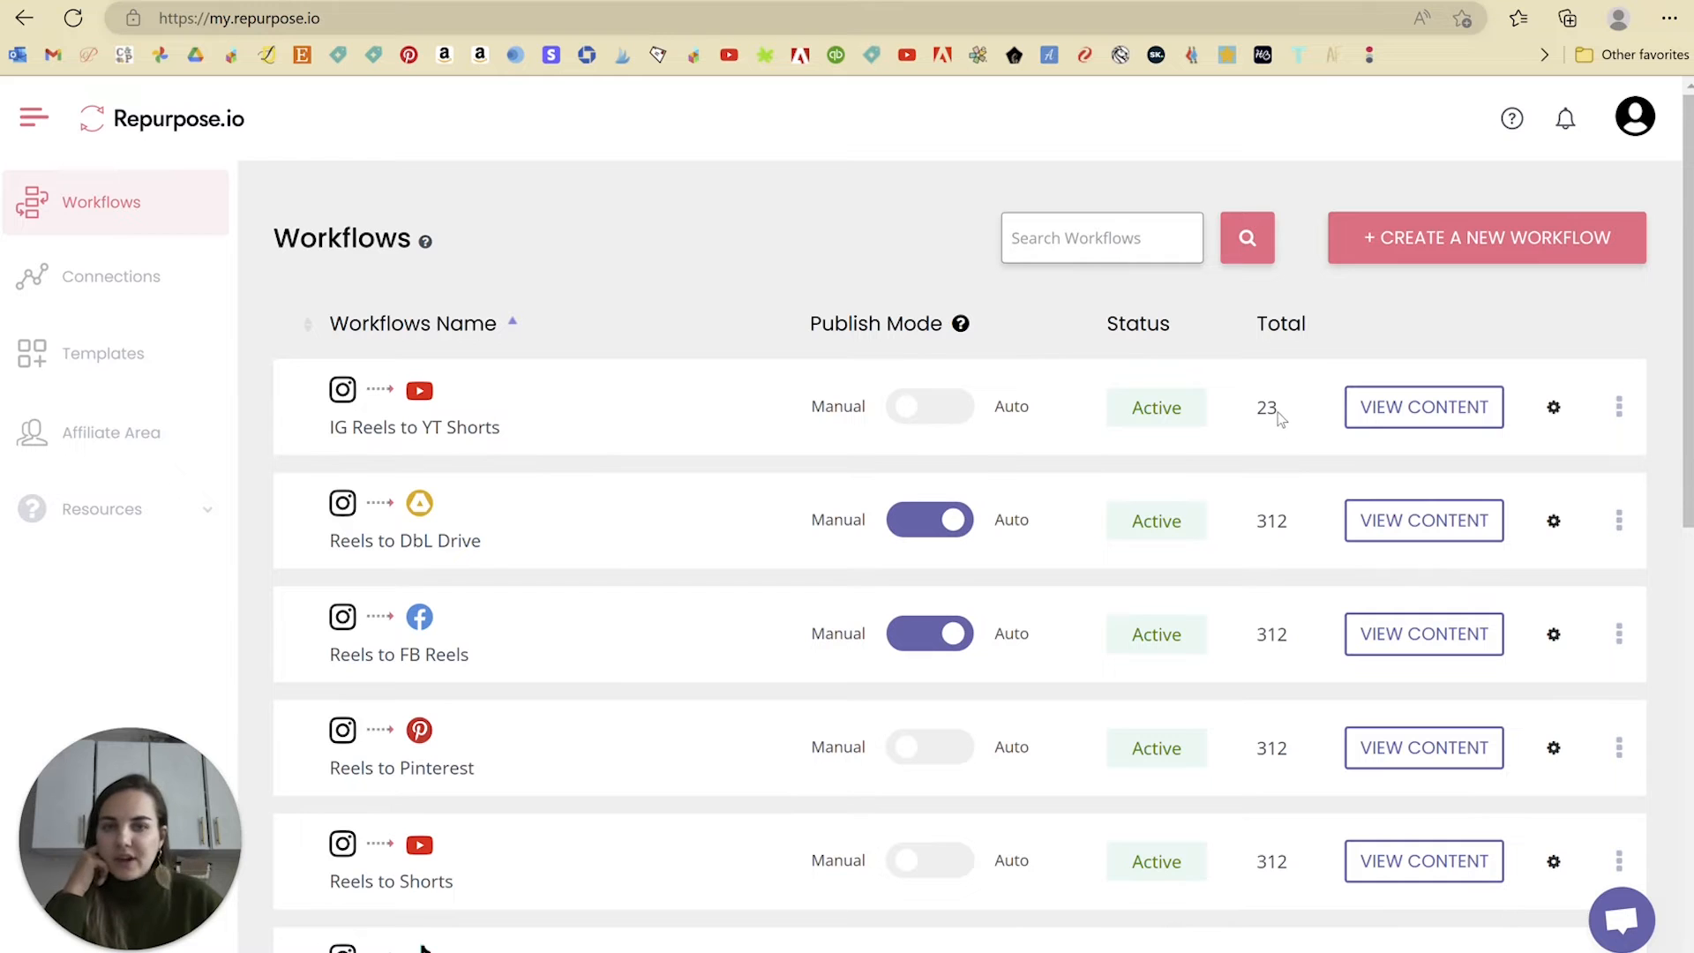
left_click(73, 18)
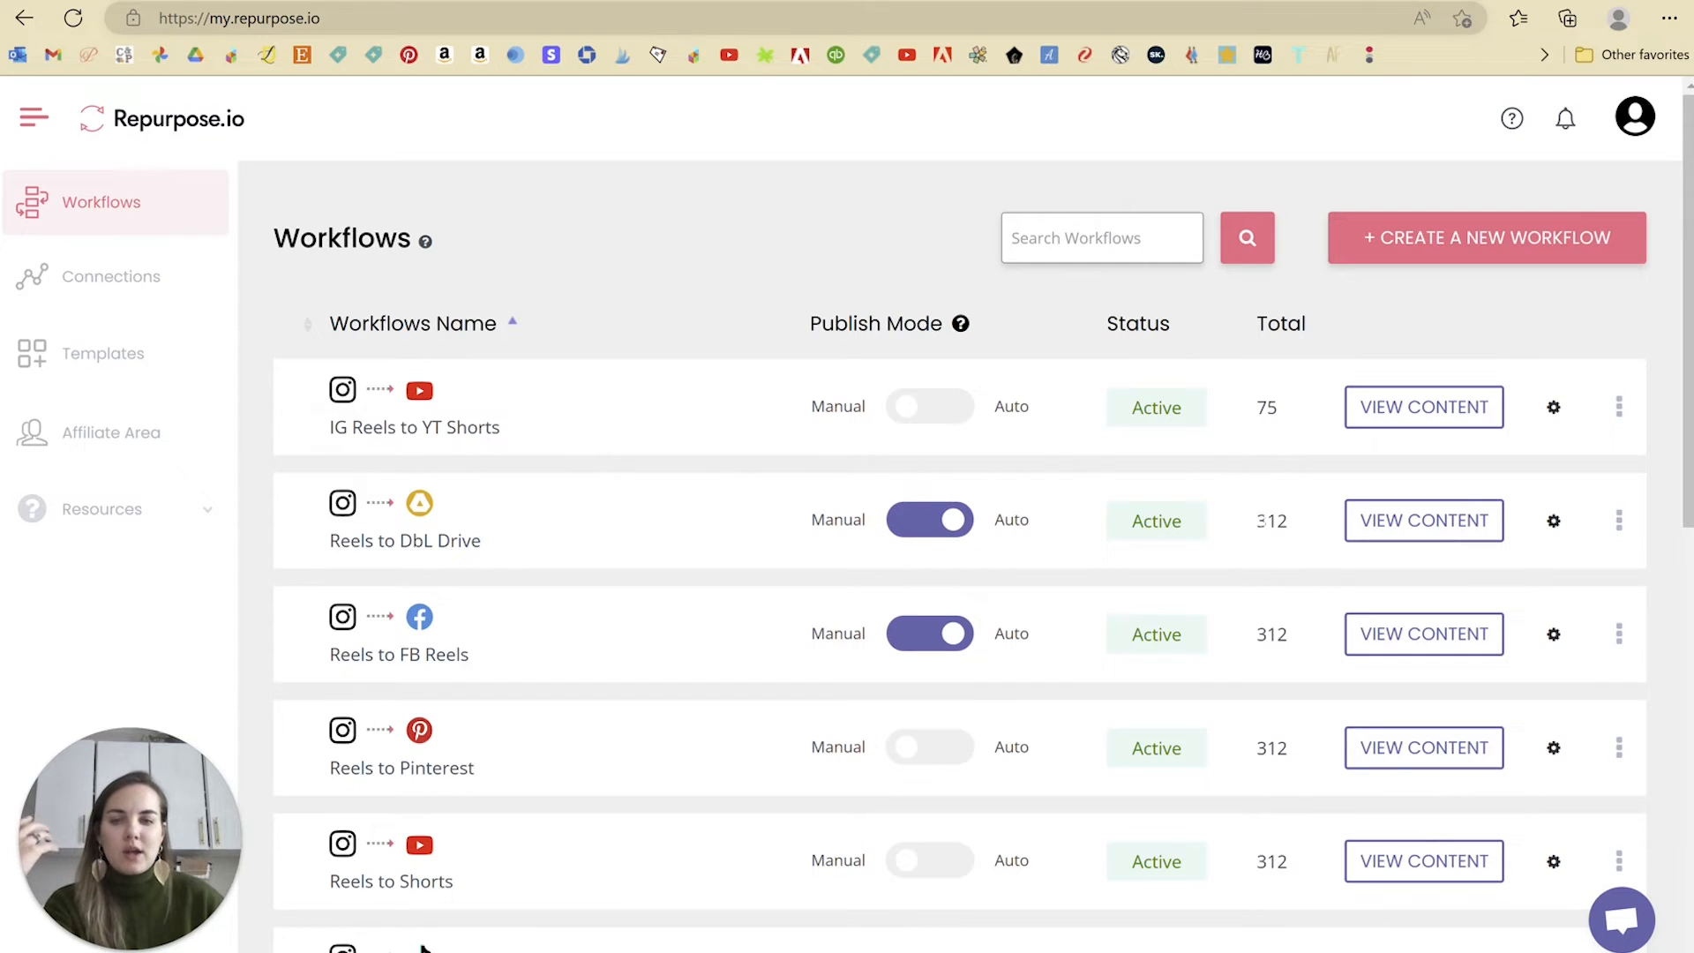
left_click_drag(1267, 520, 1283, 791)
left_click(1274, 858)
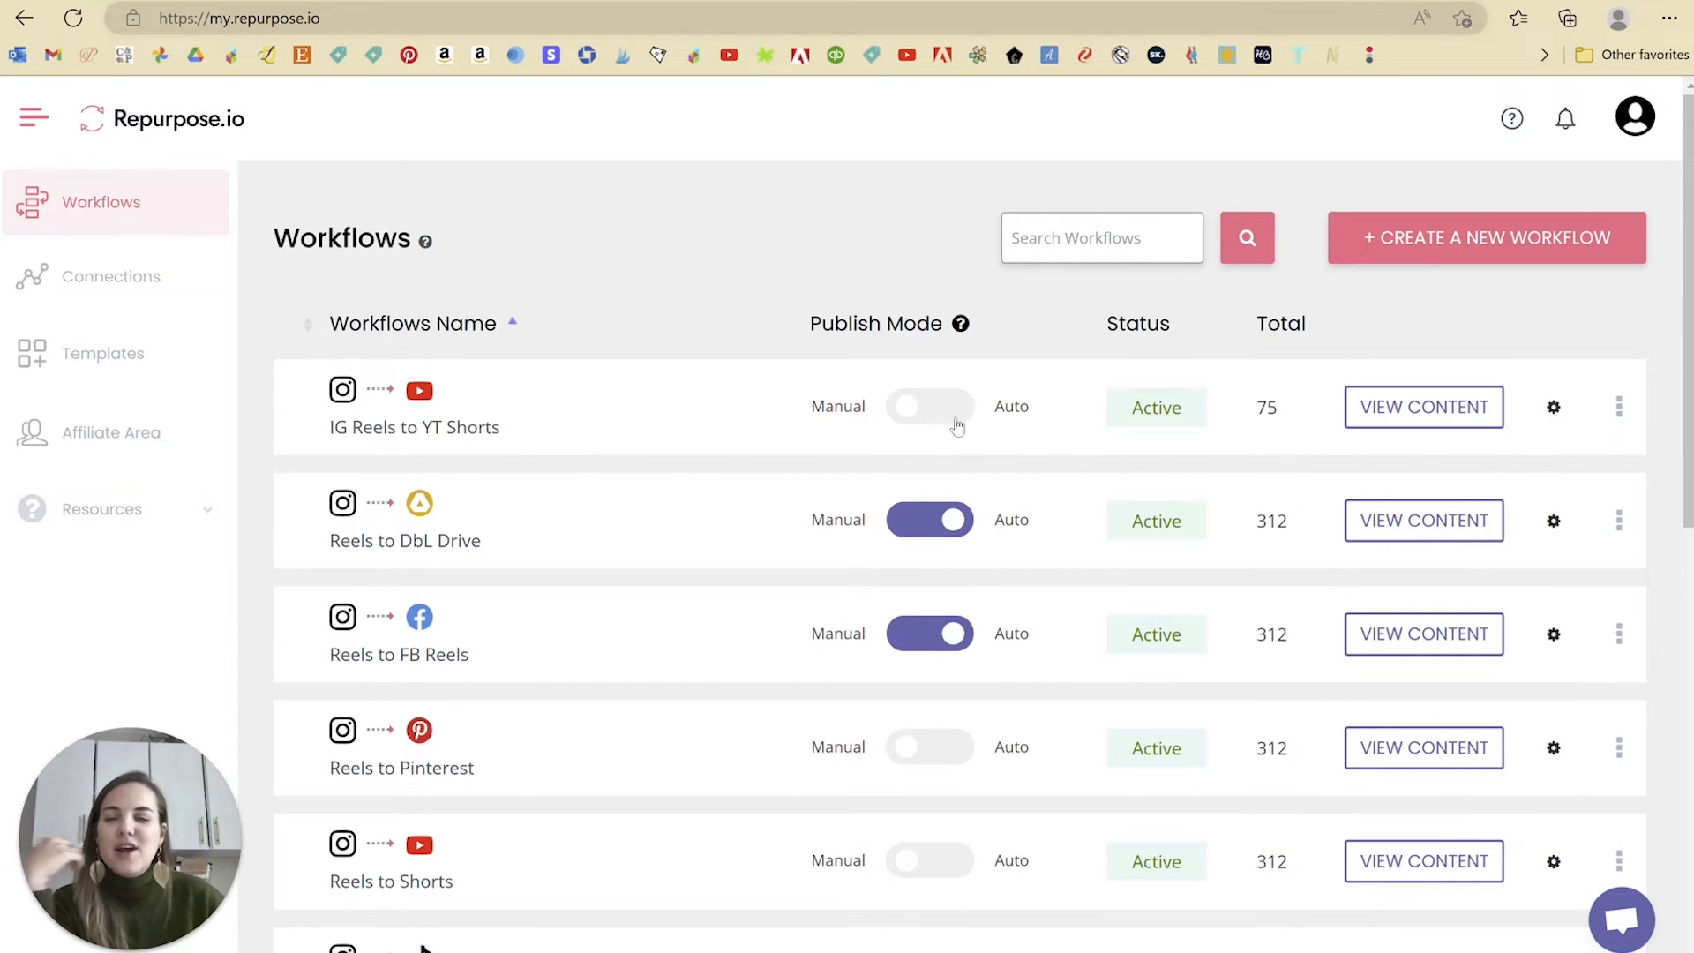
Open the custom publish settings of the 01-05-2023 reel in the IG Reels to YT Shorts workflow and review its title.
left_click(1441, 410)
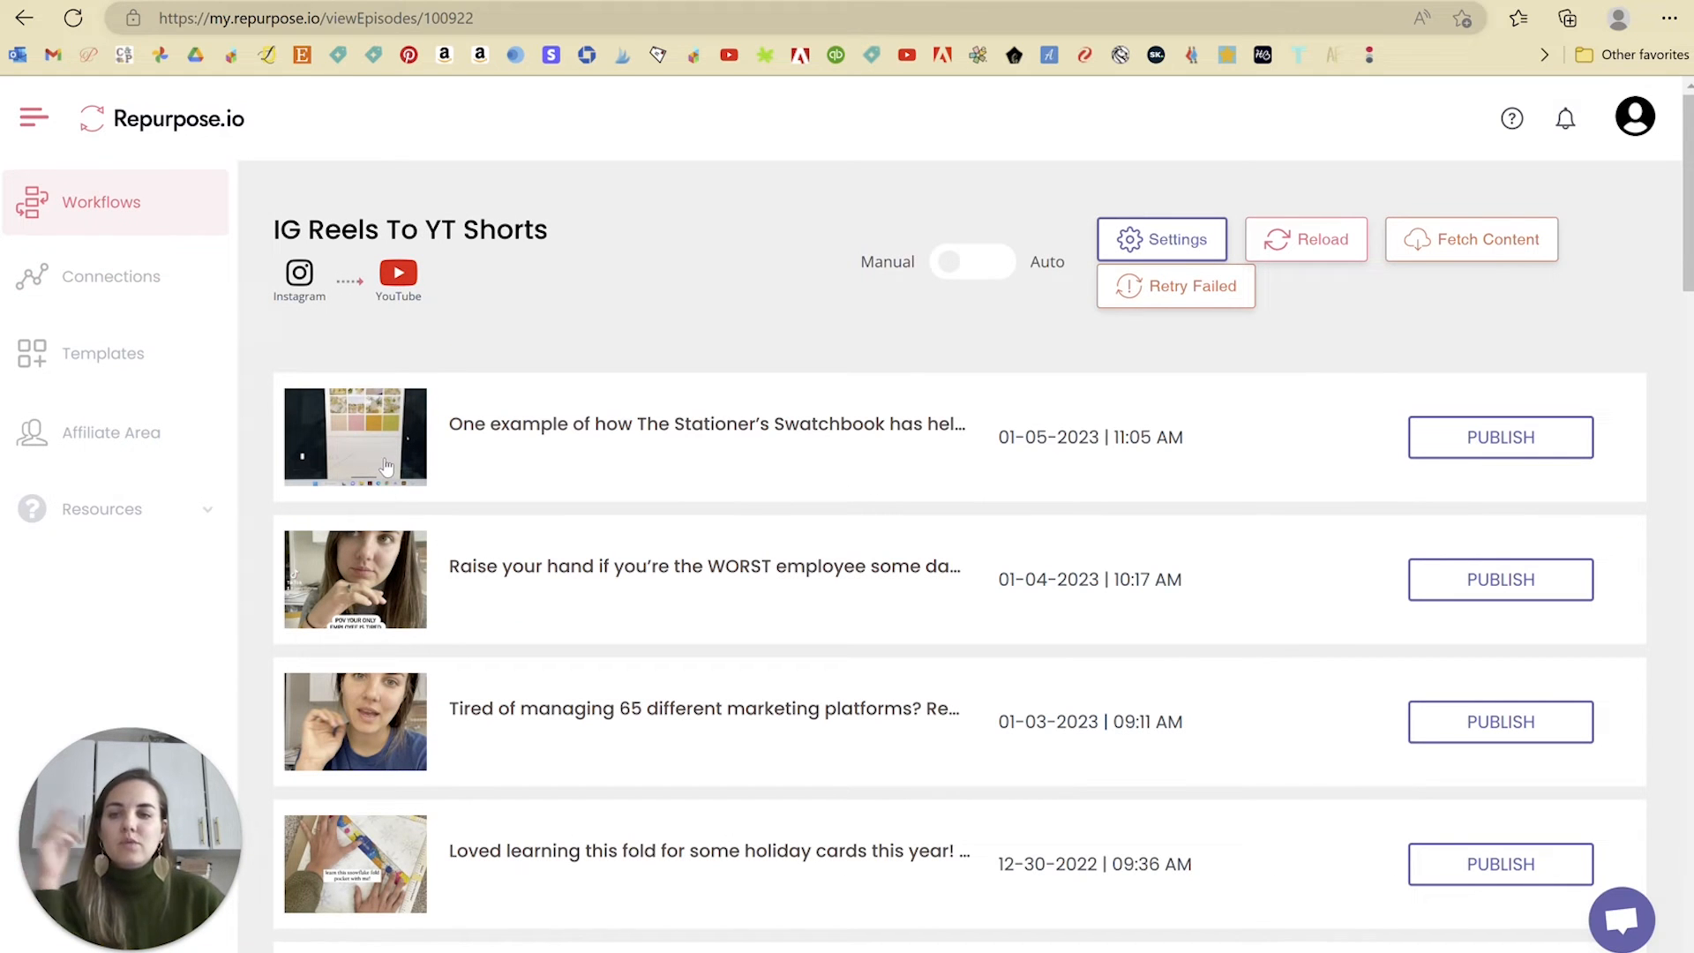
left_click(1483, 441)
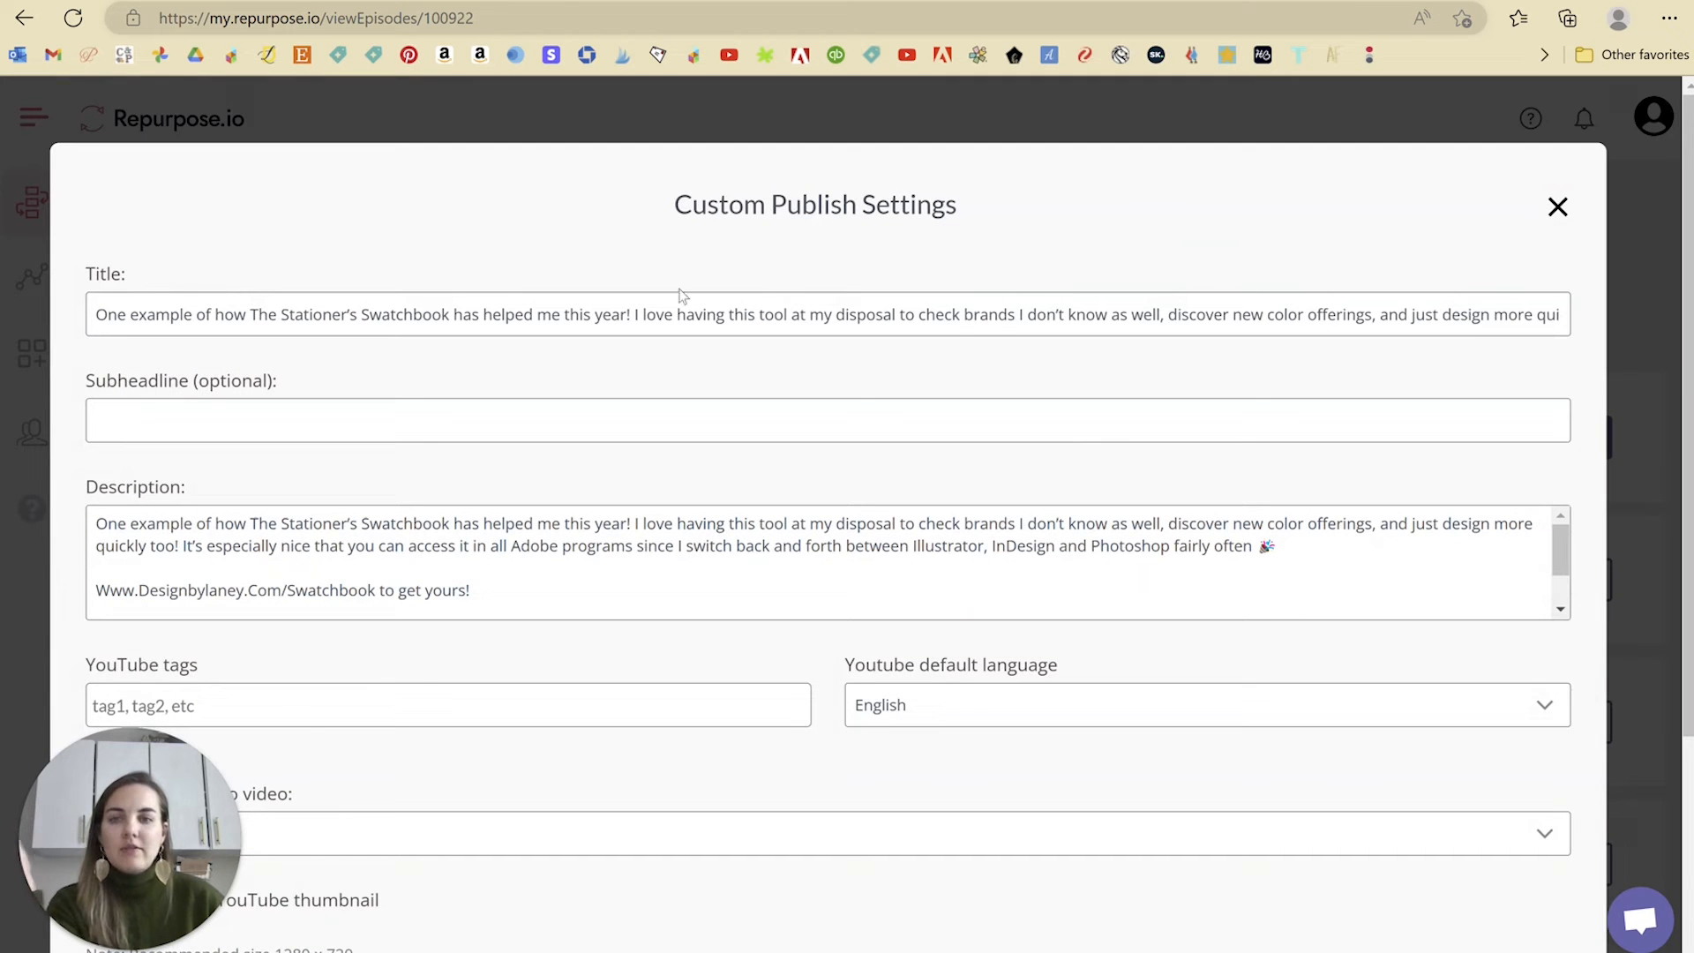
left_click_drag(95, 314, 1597, 318)
left_click(1360, 318)
left_click_drag(1299, 315, 18, 318)
left_click(703, 314)
triple_click(703, 314)
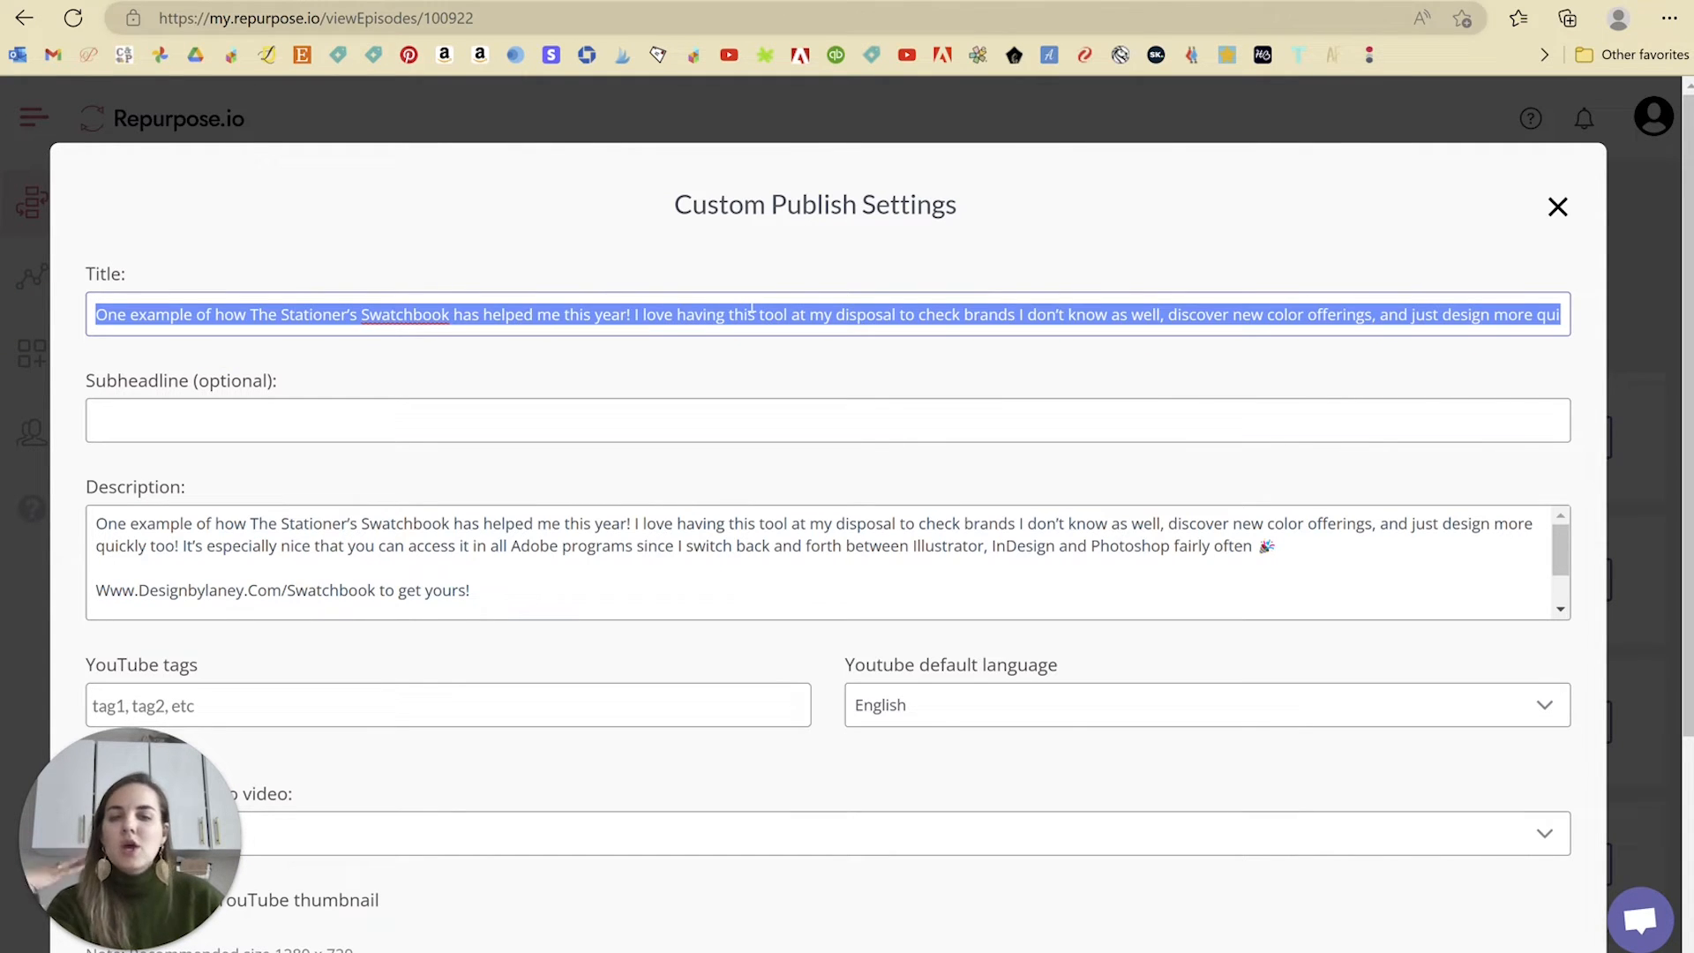
Review the reel's full description, including its closing hashtags, in the custom publish settings.
scroll(759, 291, "down", 2)
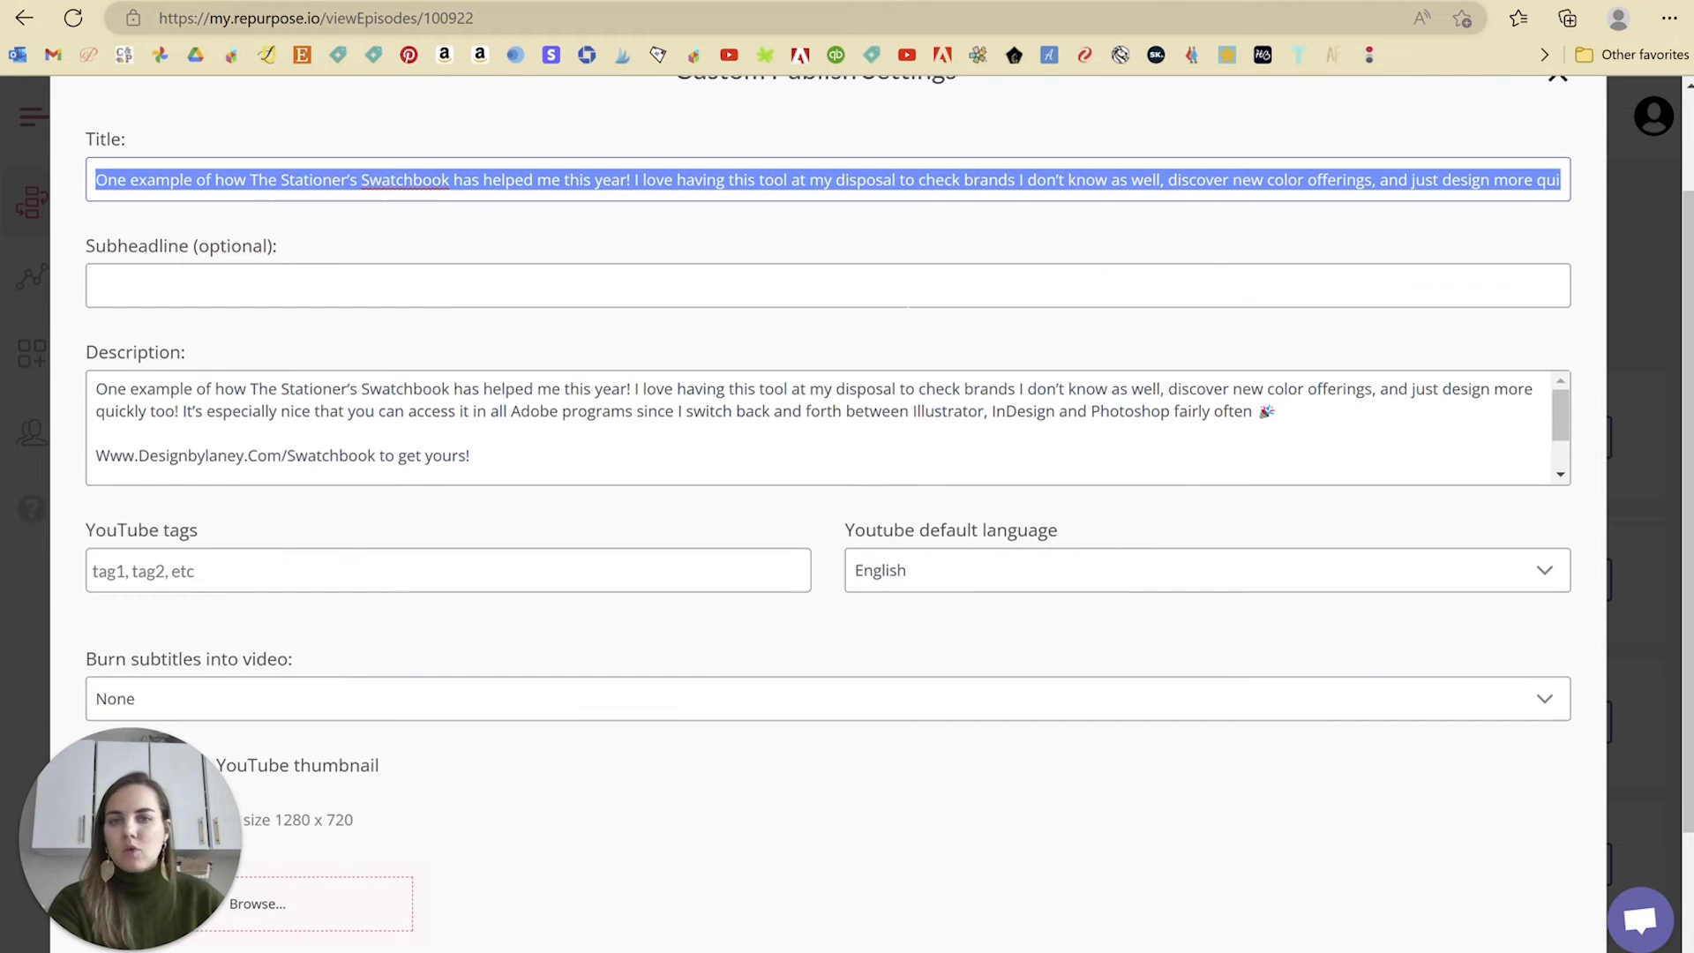
scroll(781, 263, "down", 2)
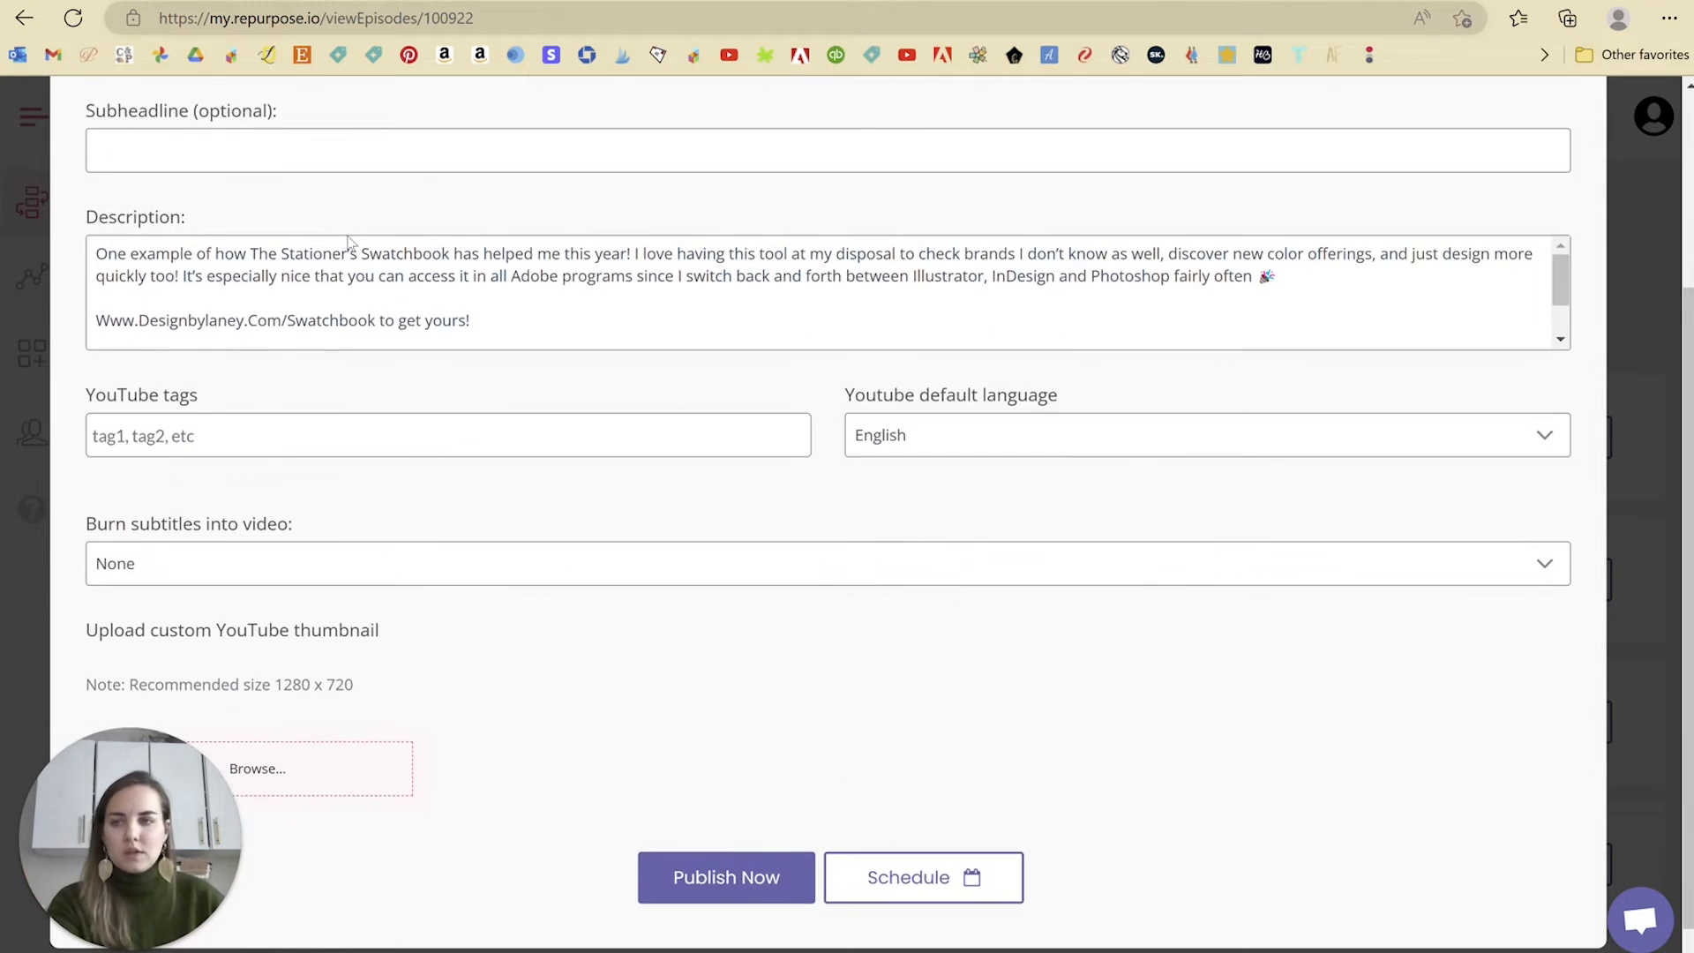
scroll(151, 215, "down", 1)
left_click_drag(98, 215, 518, 276)
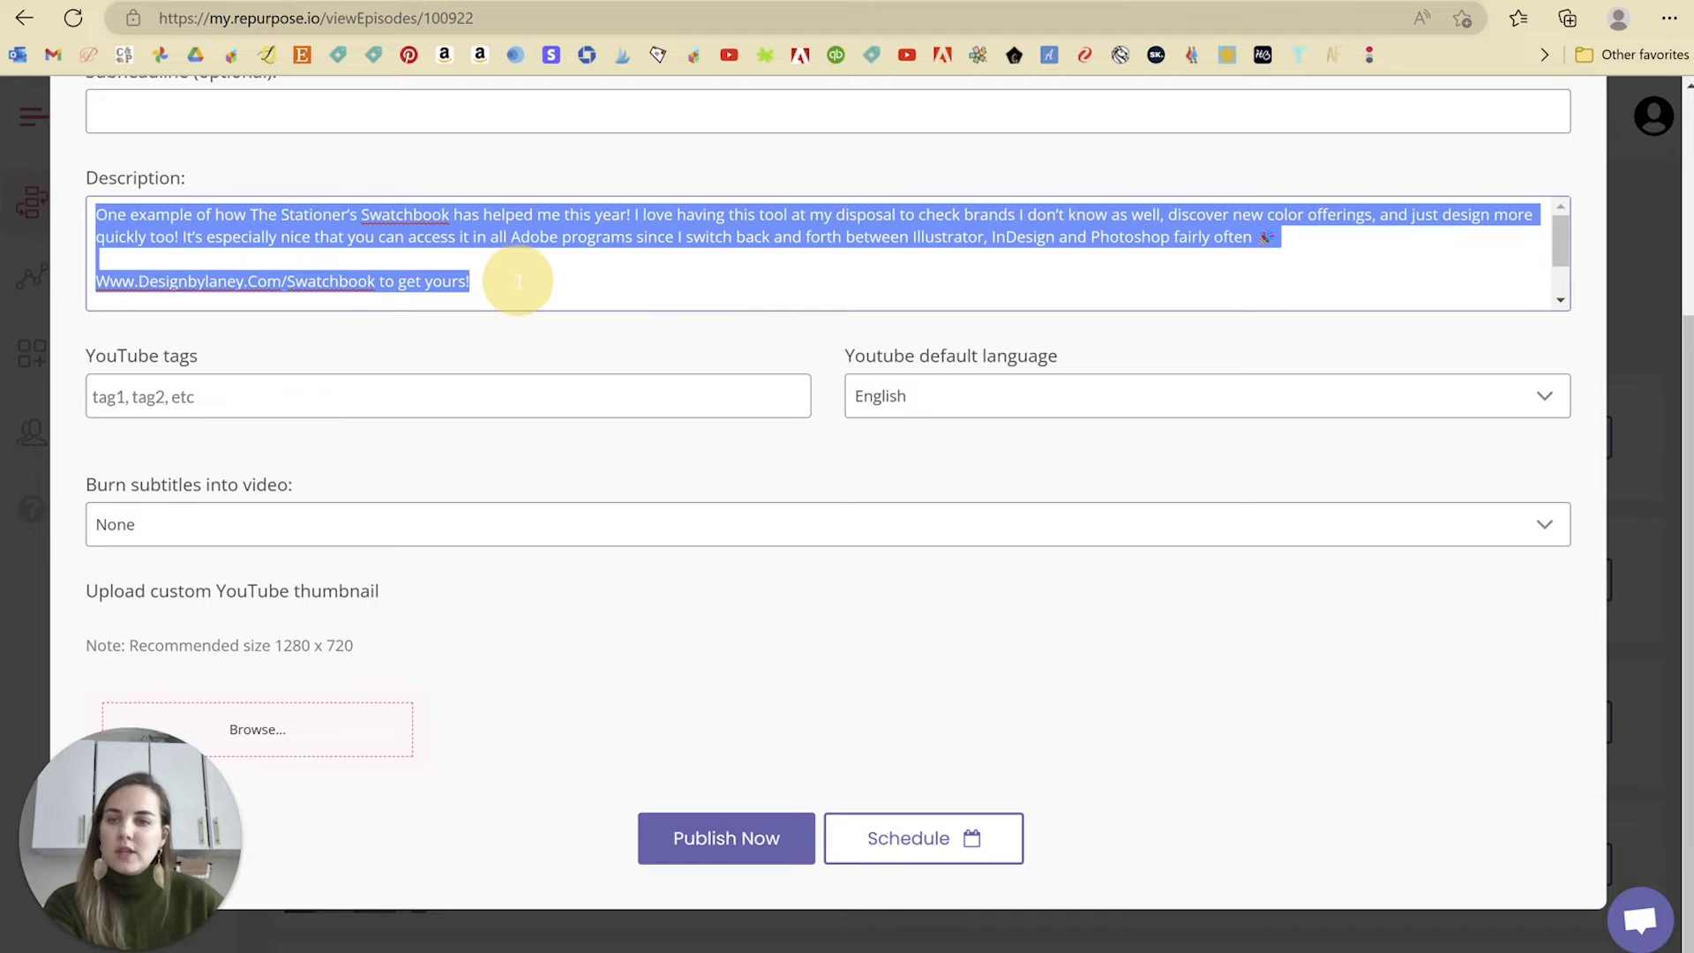
left_click(653, 295)
type("#Shorts #weddingstationer#weddingstationery#weddinginvites#weddinginvitations#weddinginvitationdesign#weddinginvitationdesigner #weddingstationary#stationerydesign#stationerydesigner#stationarydesign#stationarydesigner #weddingbusiness#artbusiness#artpreneur#graphicdesigner#designbusiness")
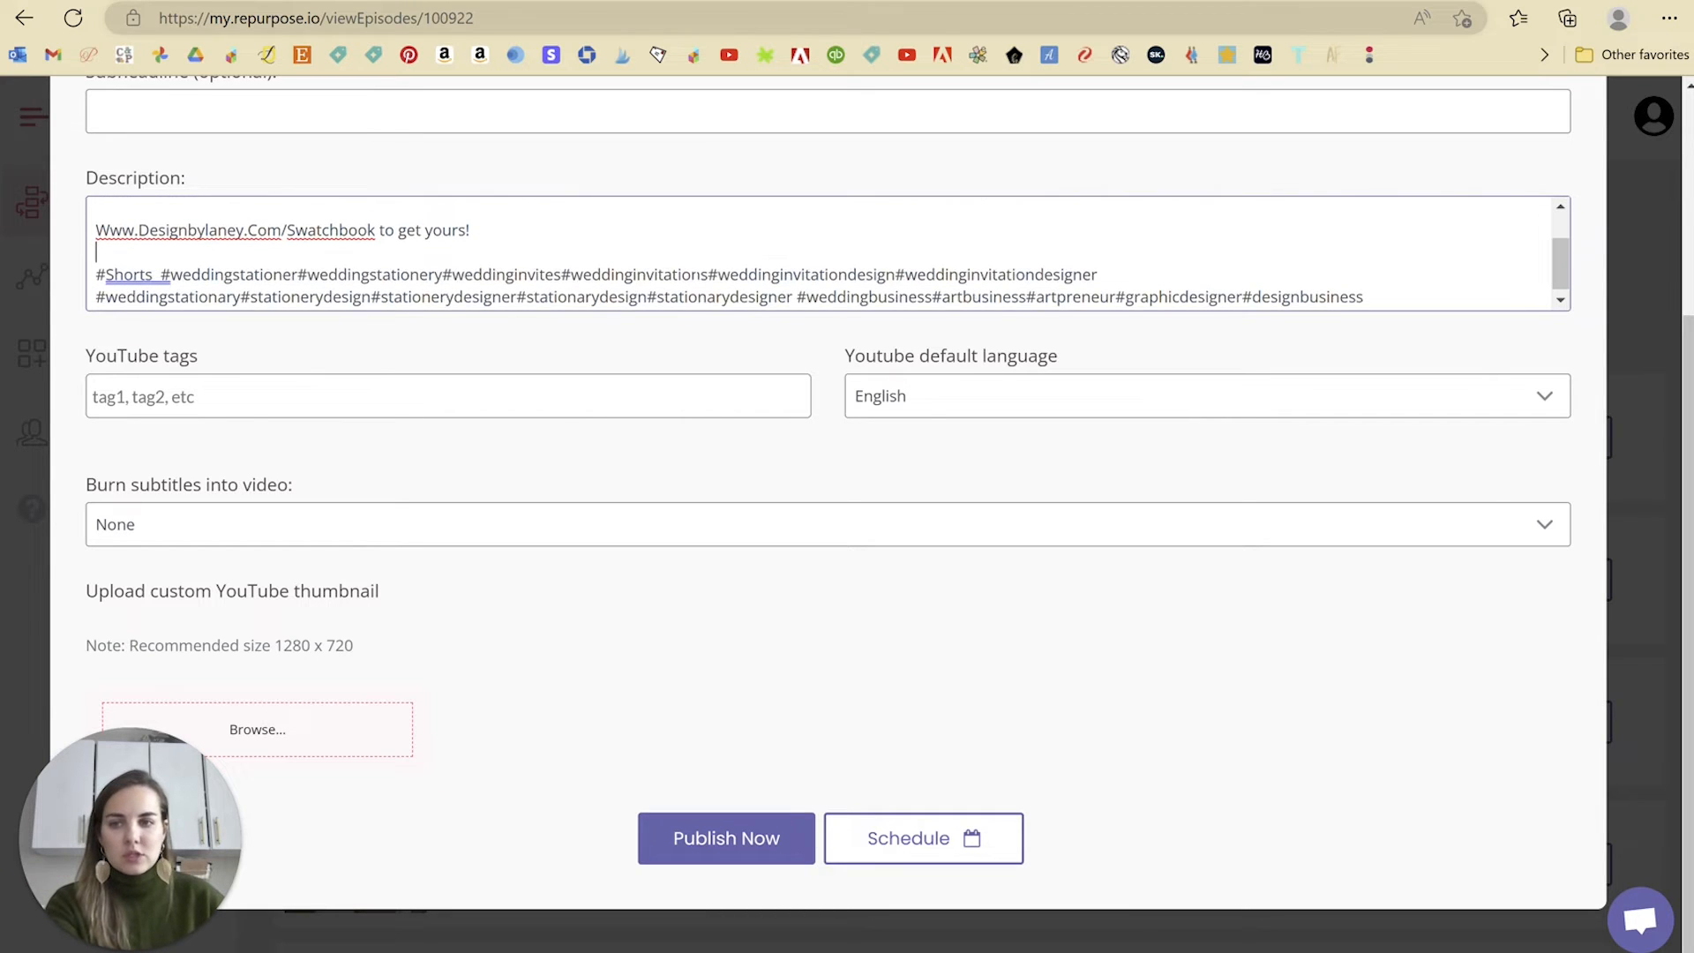
Check the YouTube tags and burned-in subtitle options, and close the custom publish settings without publishing.
left_click(256, 396)
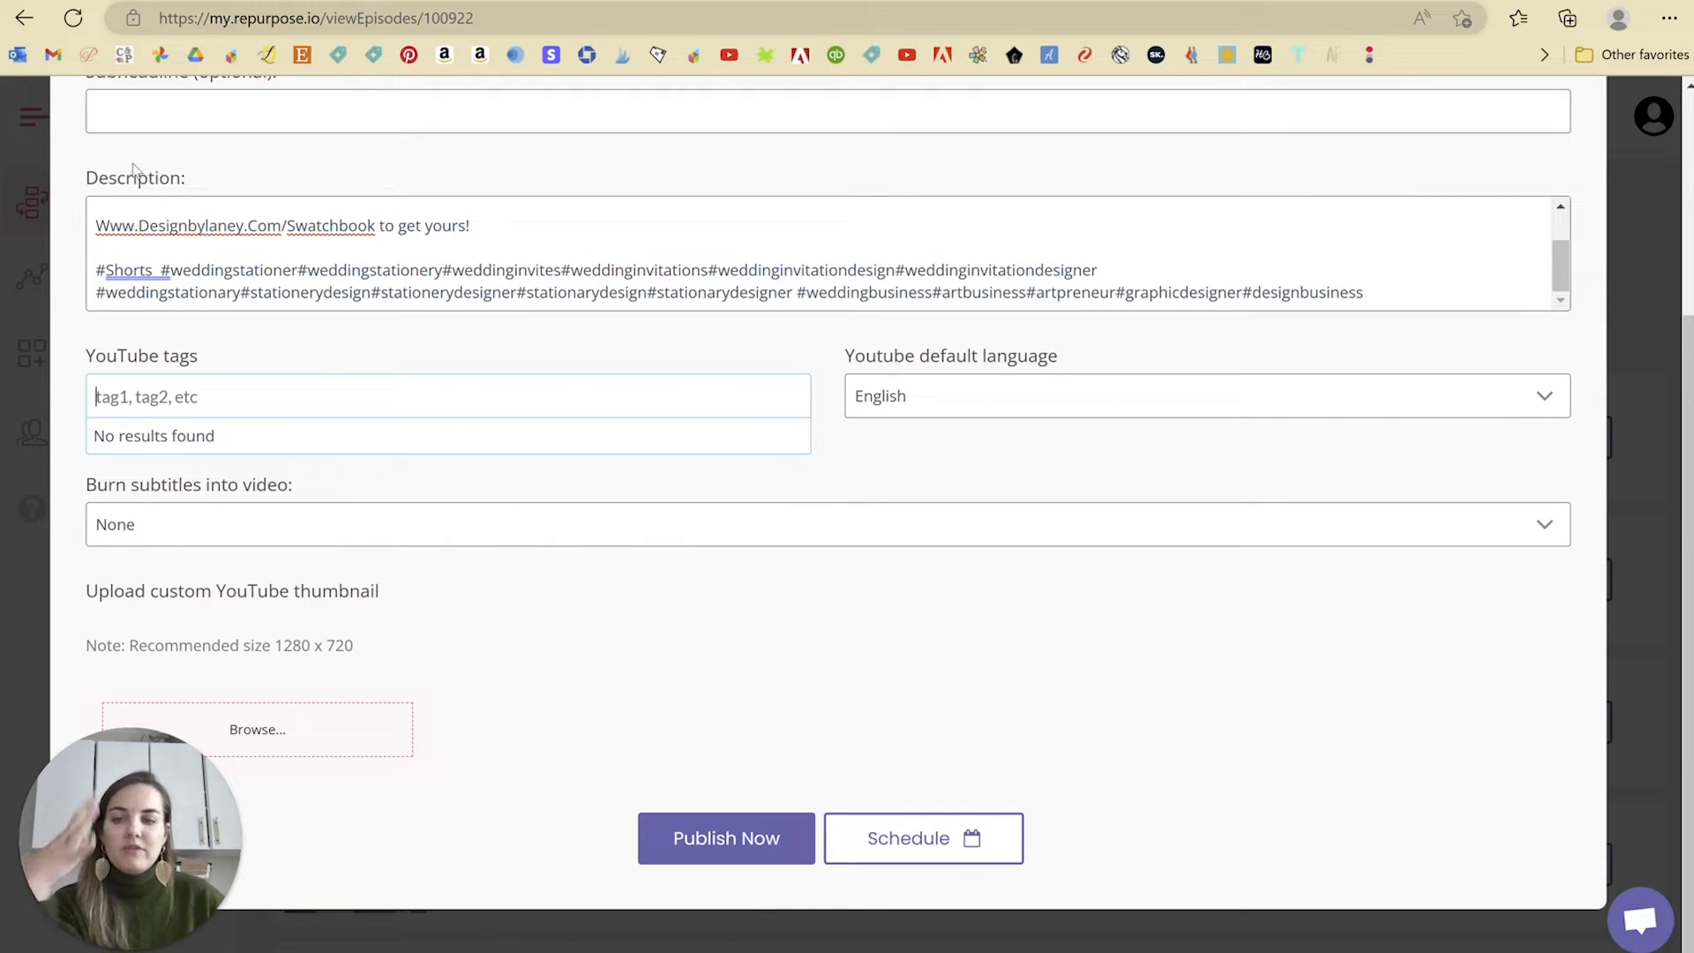
left_click(211, 522)
left_click(270, 520)
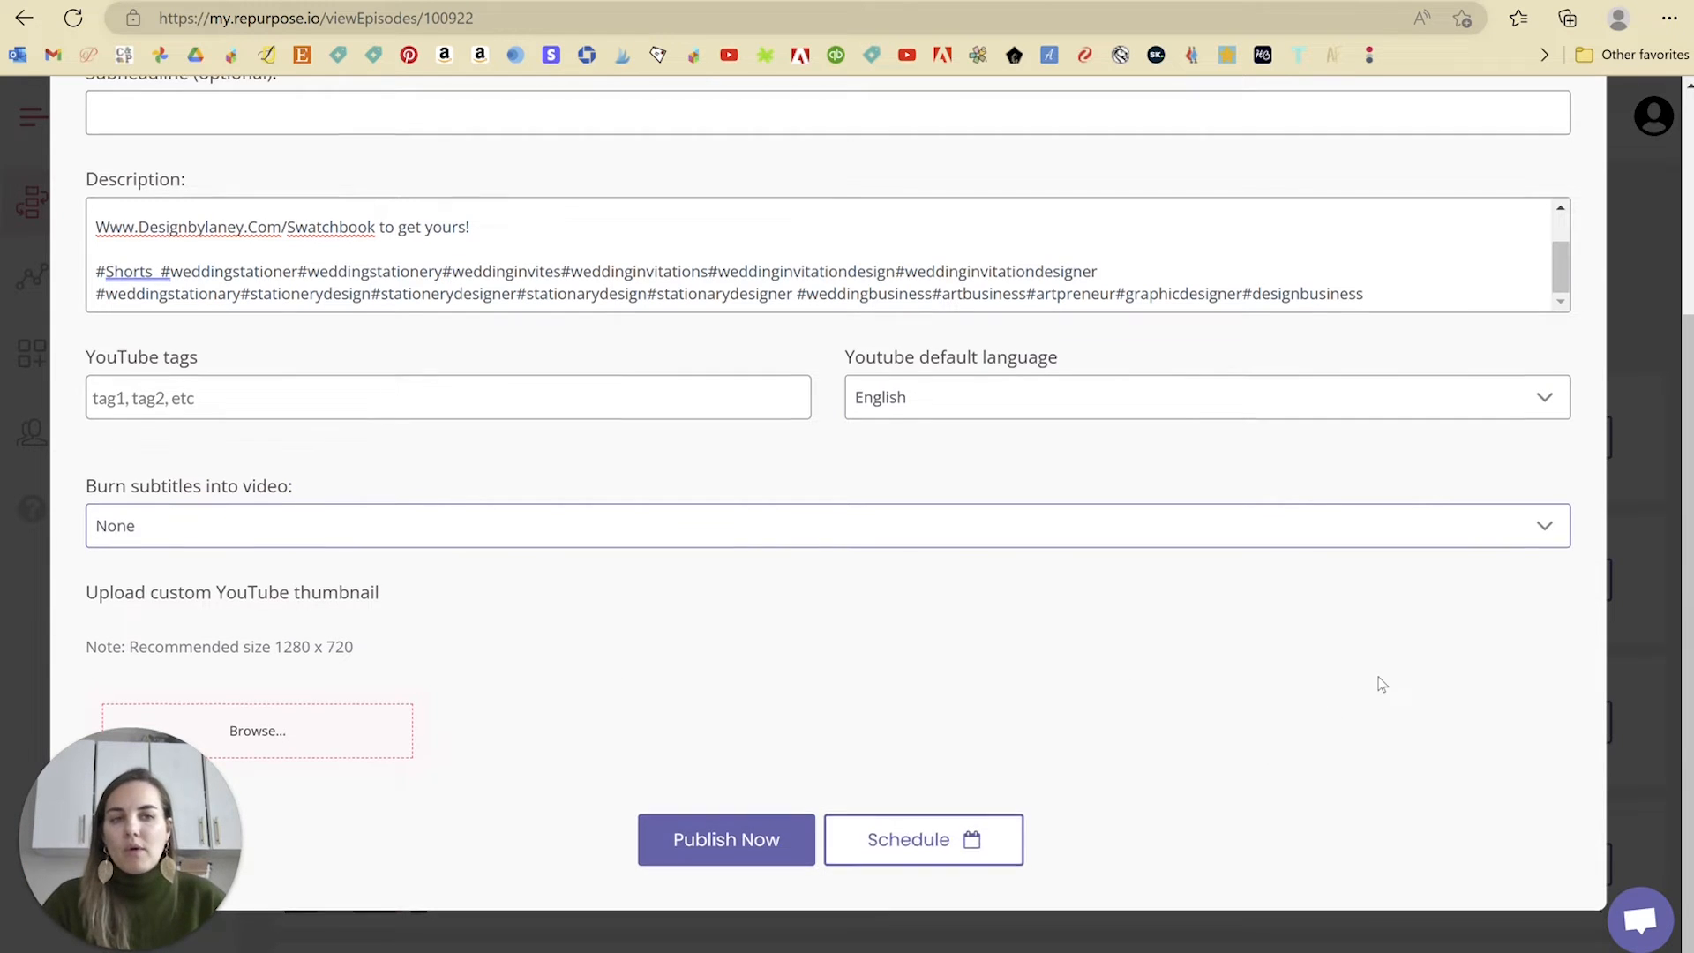
scroll(1377, 684, "up", 4)
left_click(1567, 221)
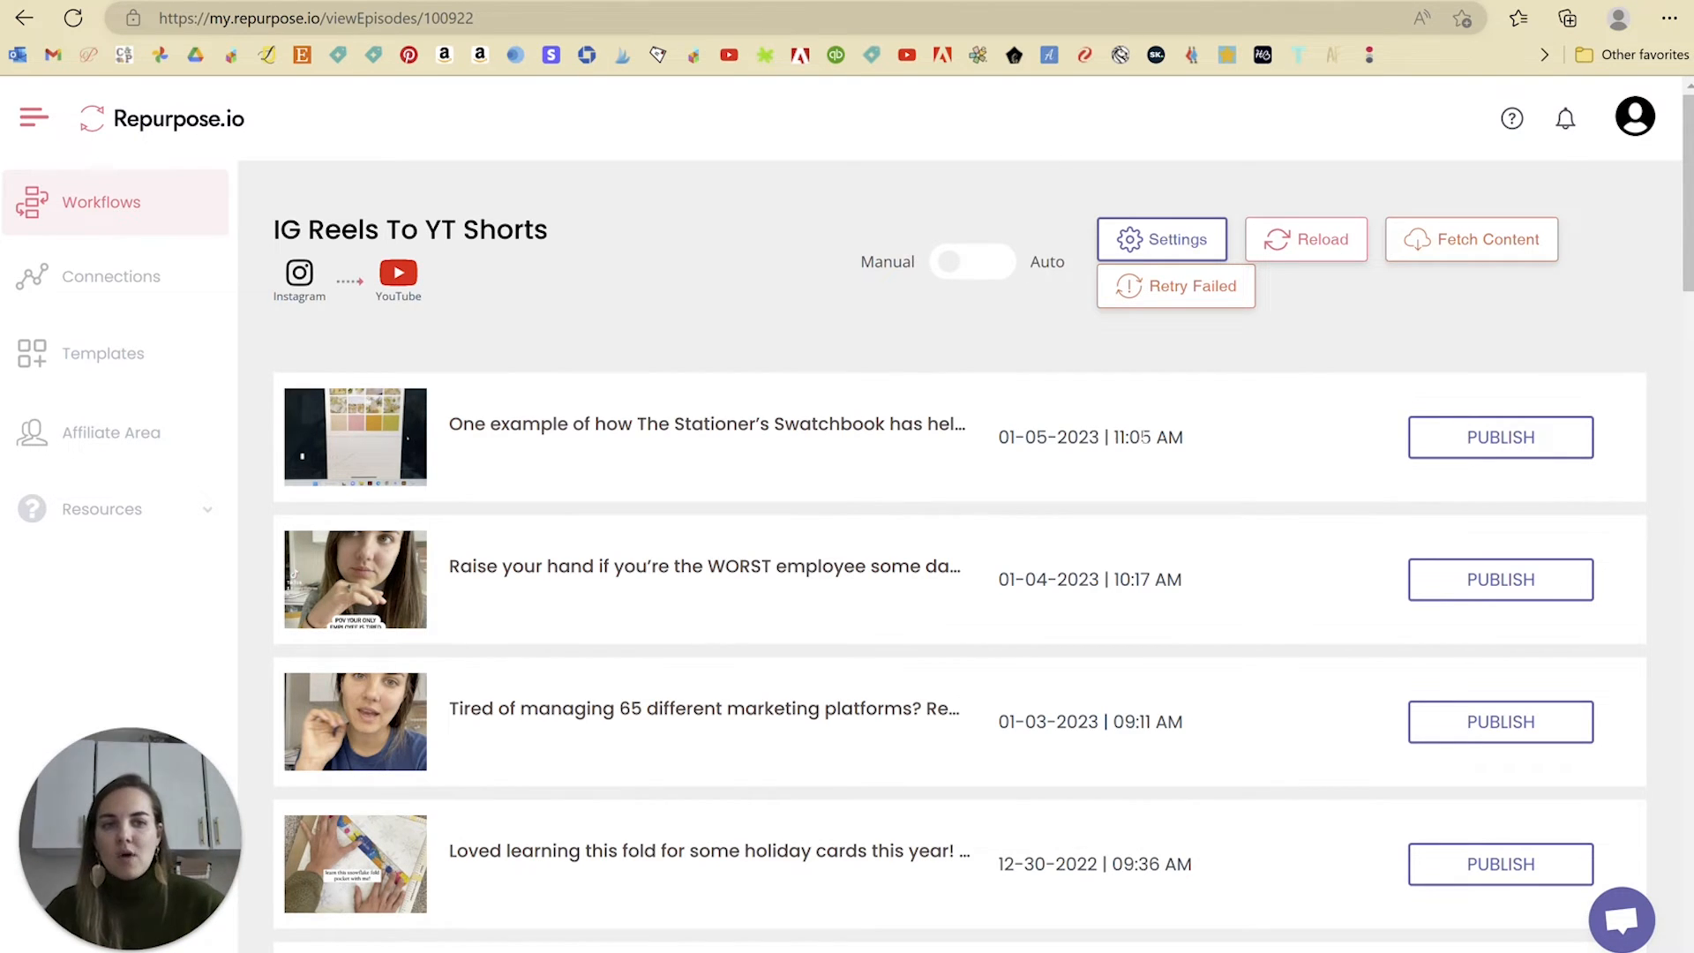
Reload the workflow's content and look through the reels on the first page.
scroll(1218, 473, "down", 2)
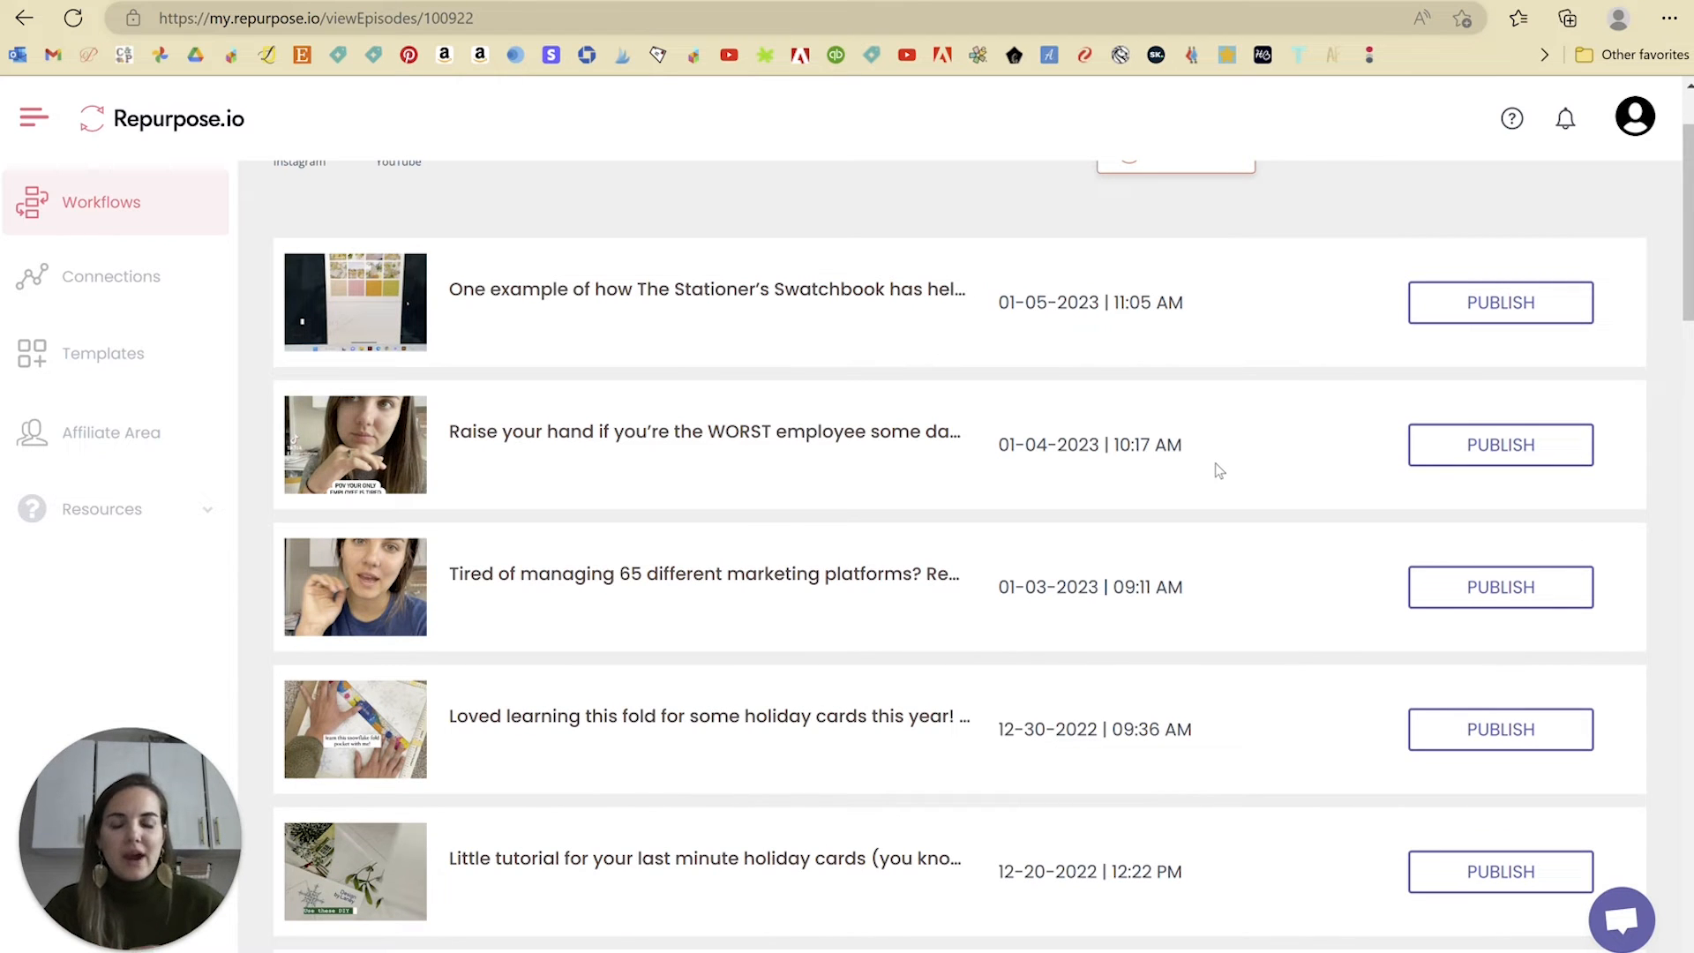
scroll(1240, 457, "down", 5)
scroll(1245, 459, "down", 20)
scroll(1248, 458, "up", 15)
left_click(72, 16)
scroll(1137, 379, "down", 10)
scroll(1136, 379, "down", 5)
Go to page 13 of the workflow's content and check the dates of the oldest reels.
left_click(725, 929)
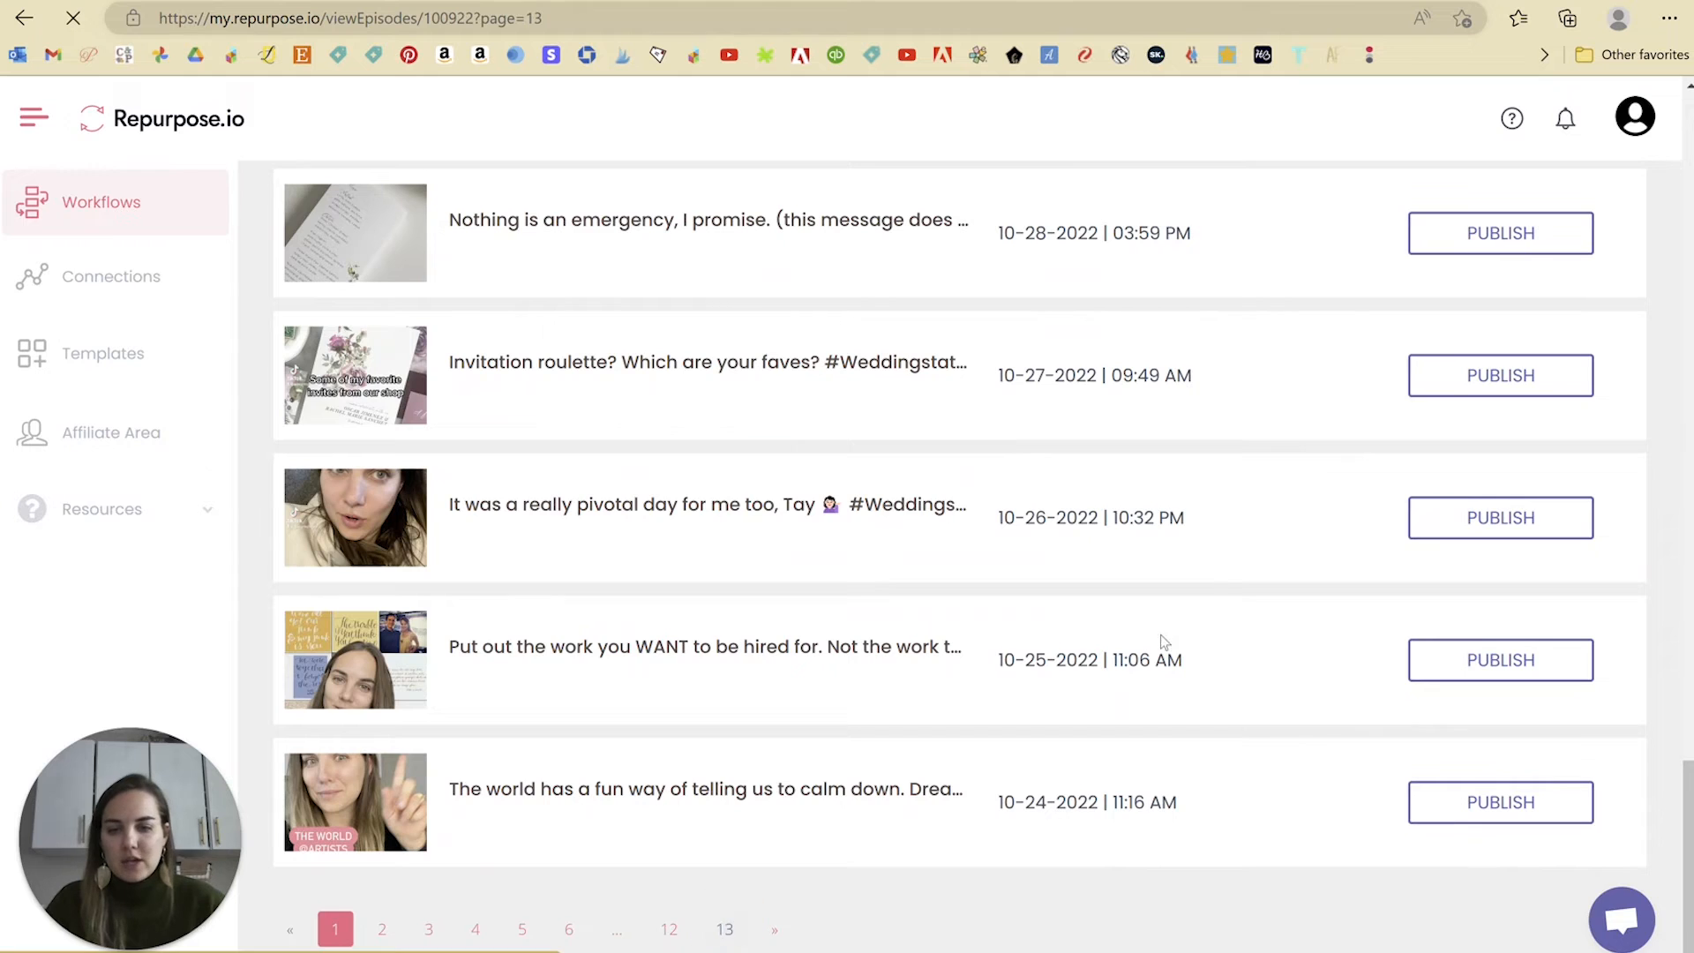
left_click_drag(1003, 579, 1117, 584)
left_click(1182, 593)
scroll(1166, 600, "down", 1)
scroll(1166, 600, "up", 1)
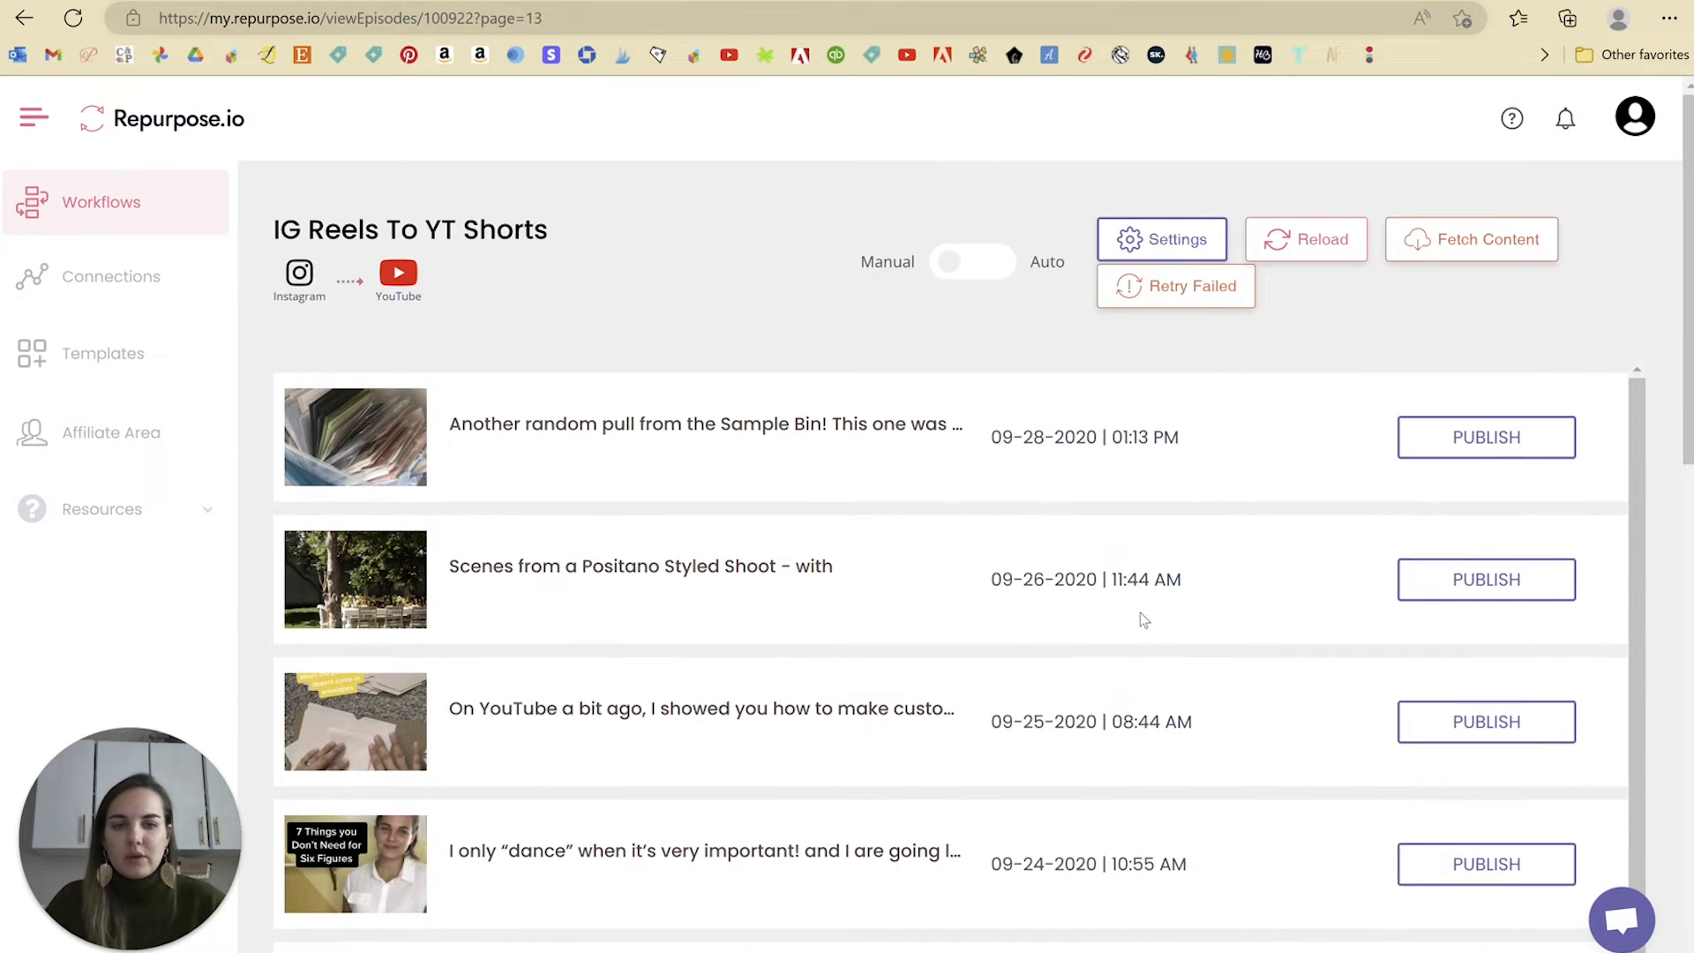
Open the IG Reels to YT Shorts workflow's settings and review the video style, template, subtitle, and intro and outro options.
left_click(74, 202)
left_click(1422, 405)
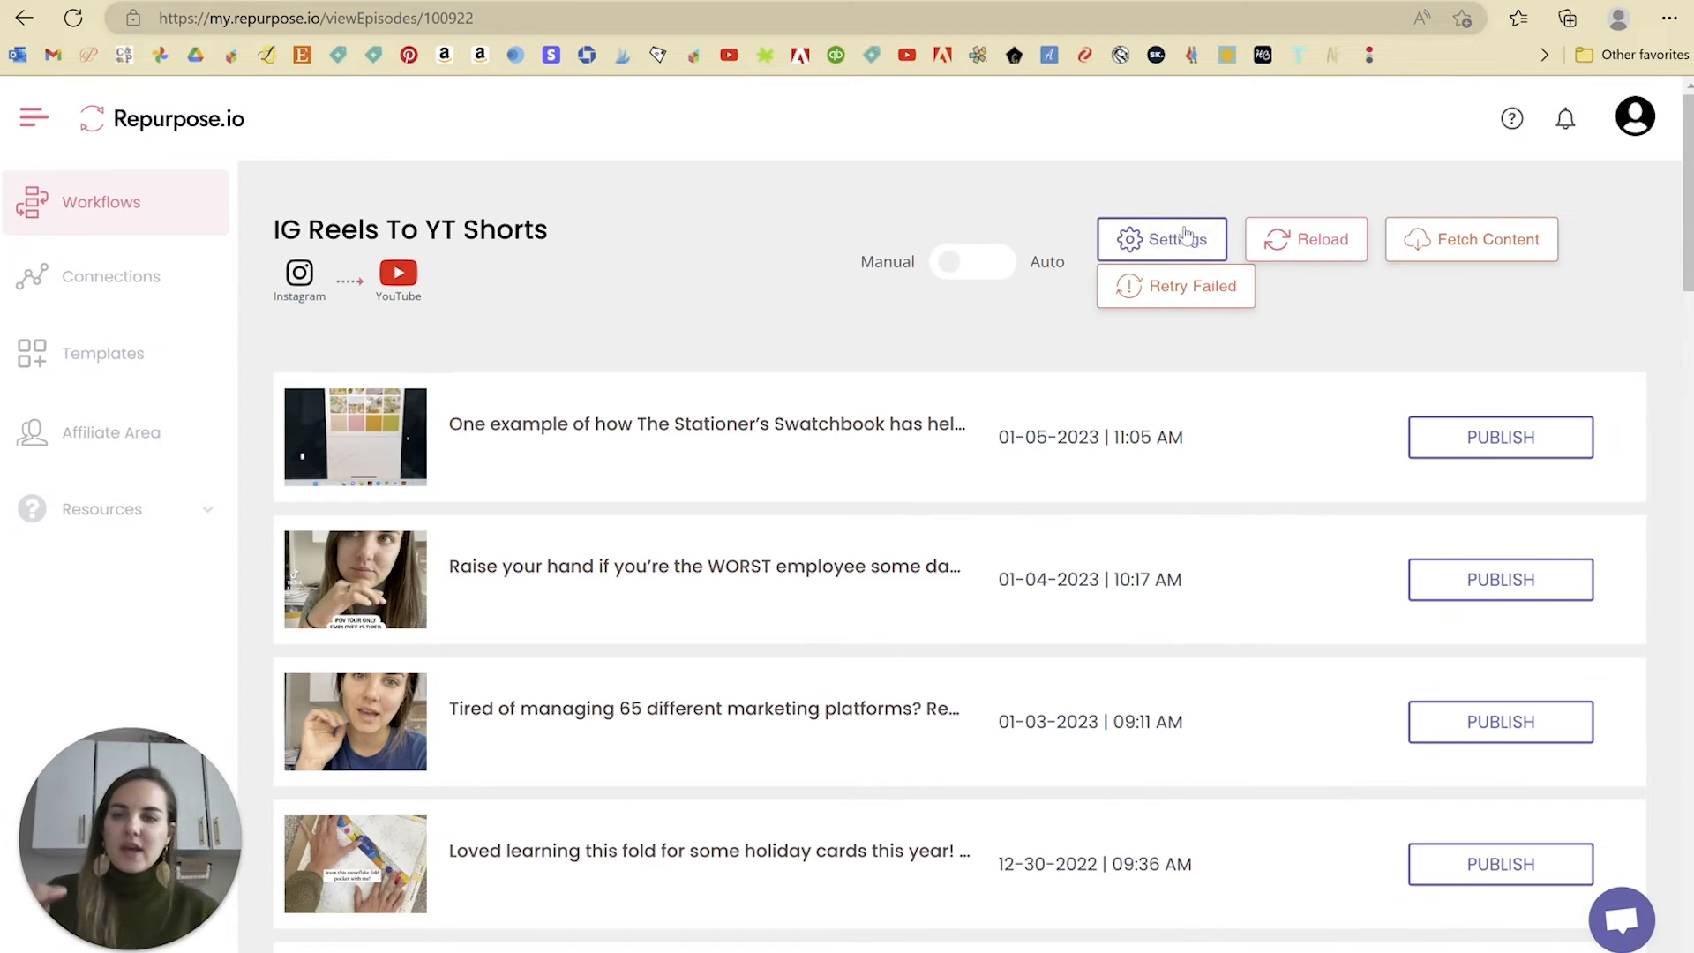
left_click(1184, 231)
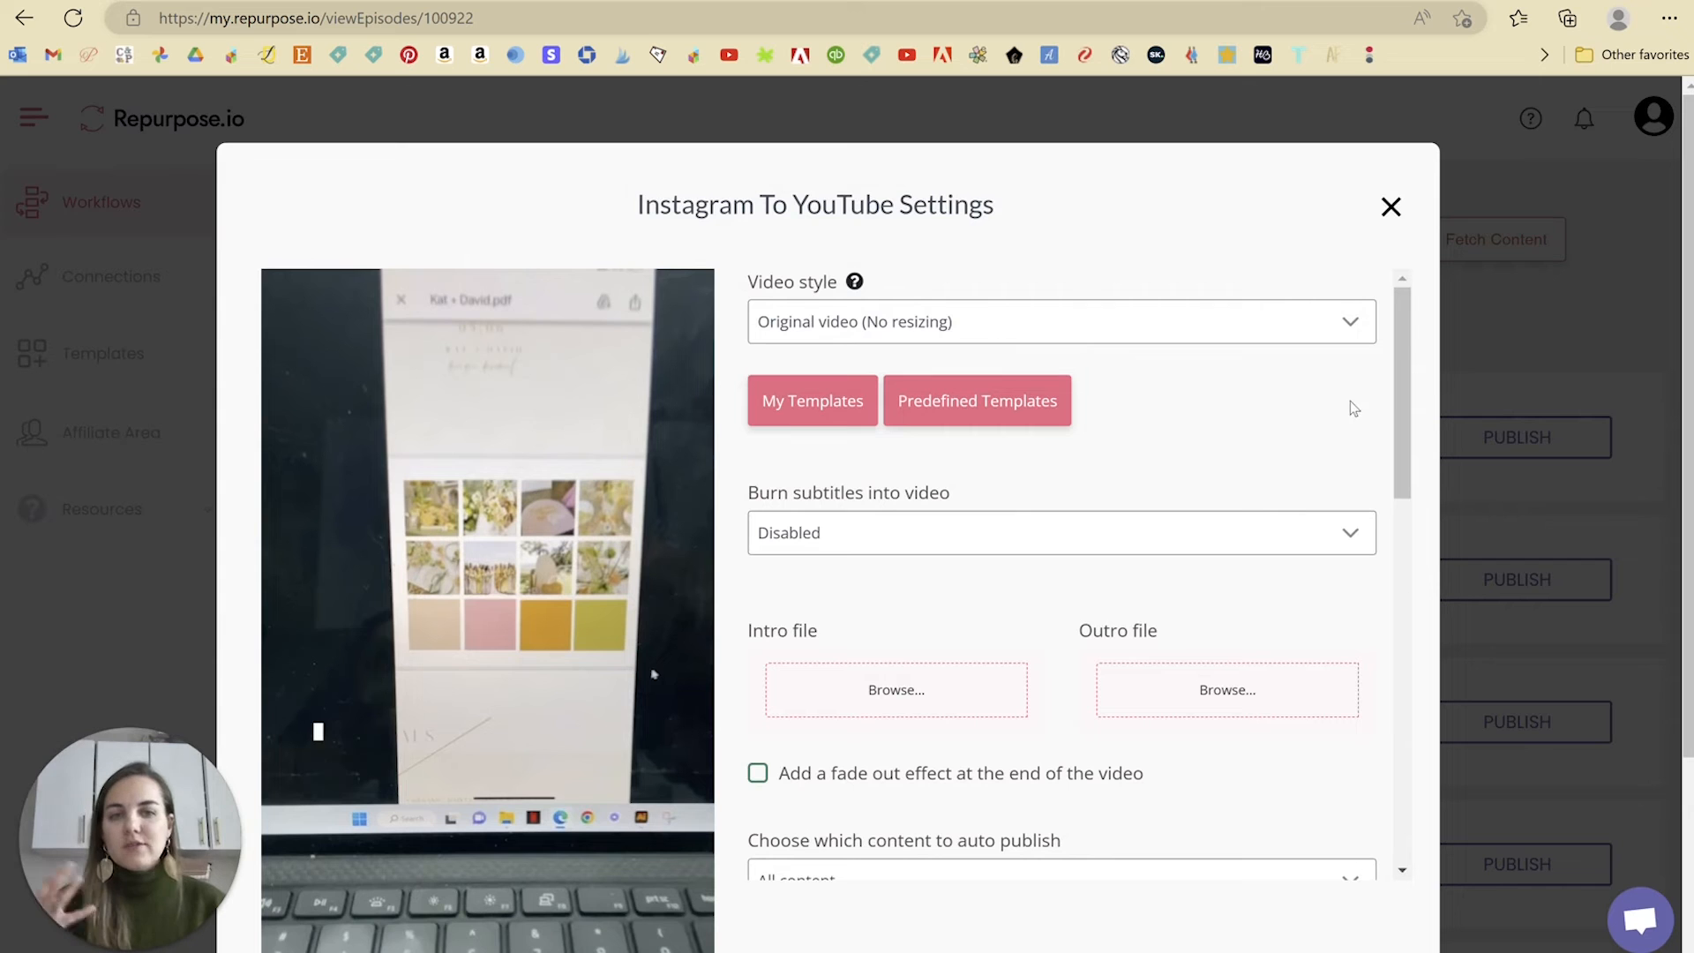
scroll(1408, 375, "down", 1)
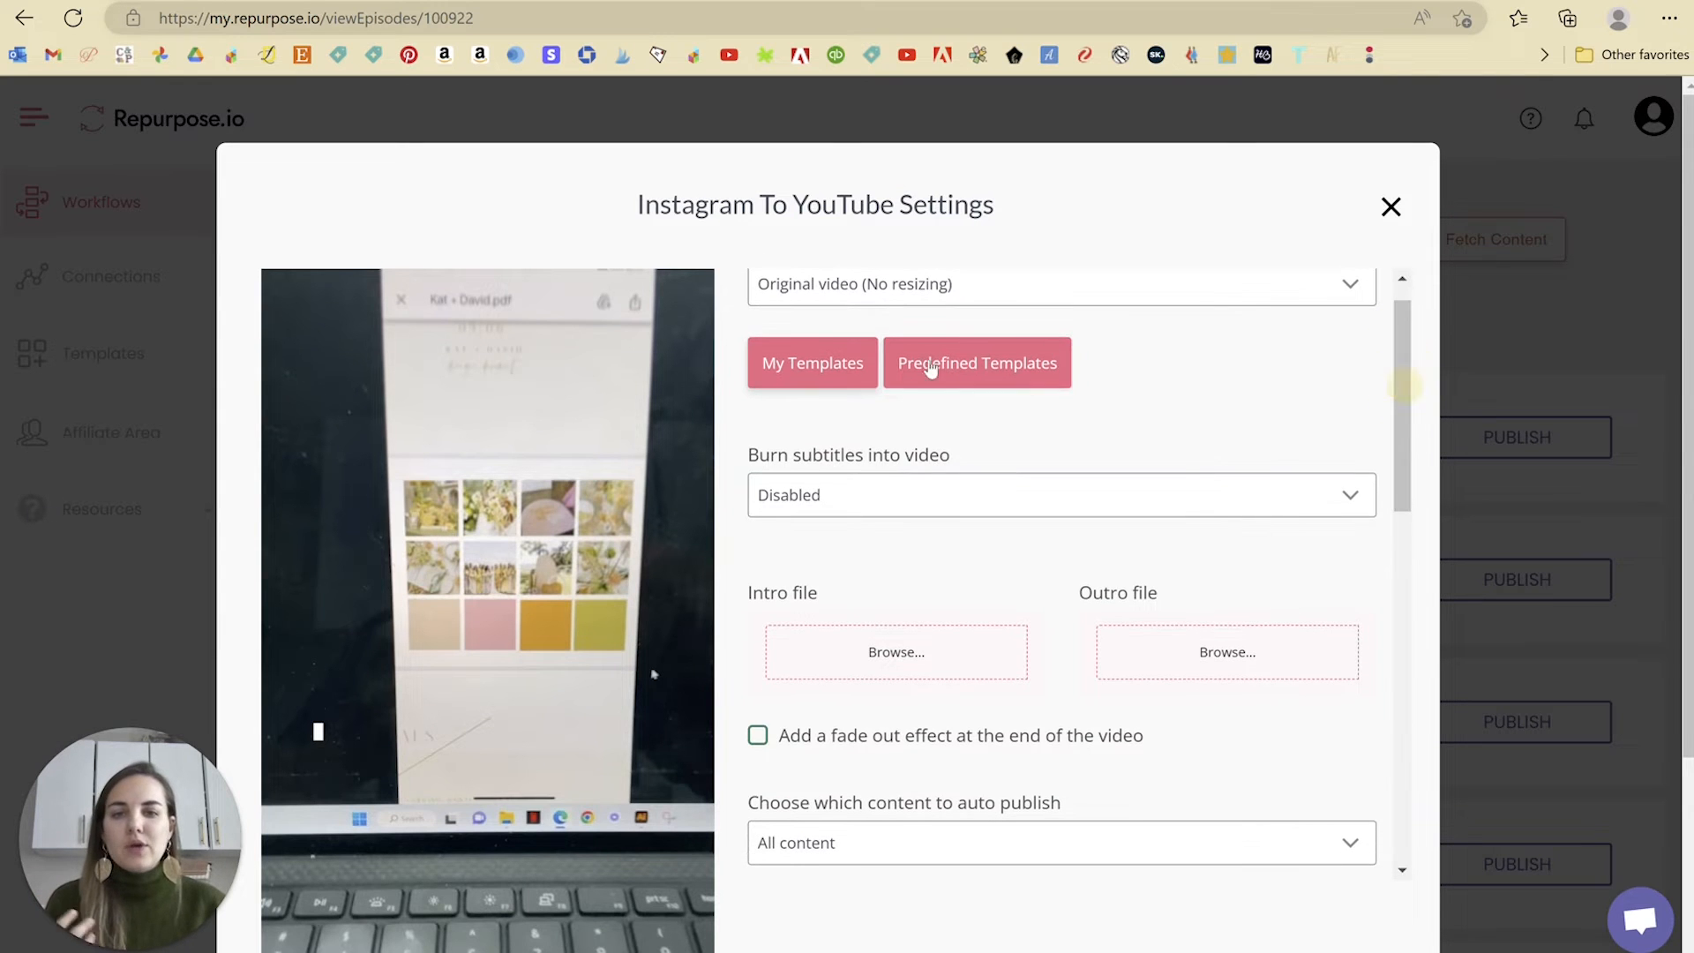
scroll(1271, 393, "up", 1)
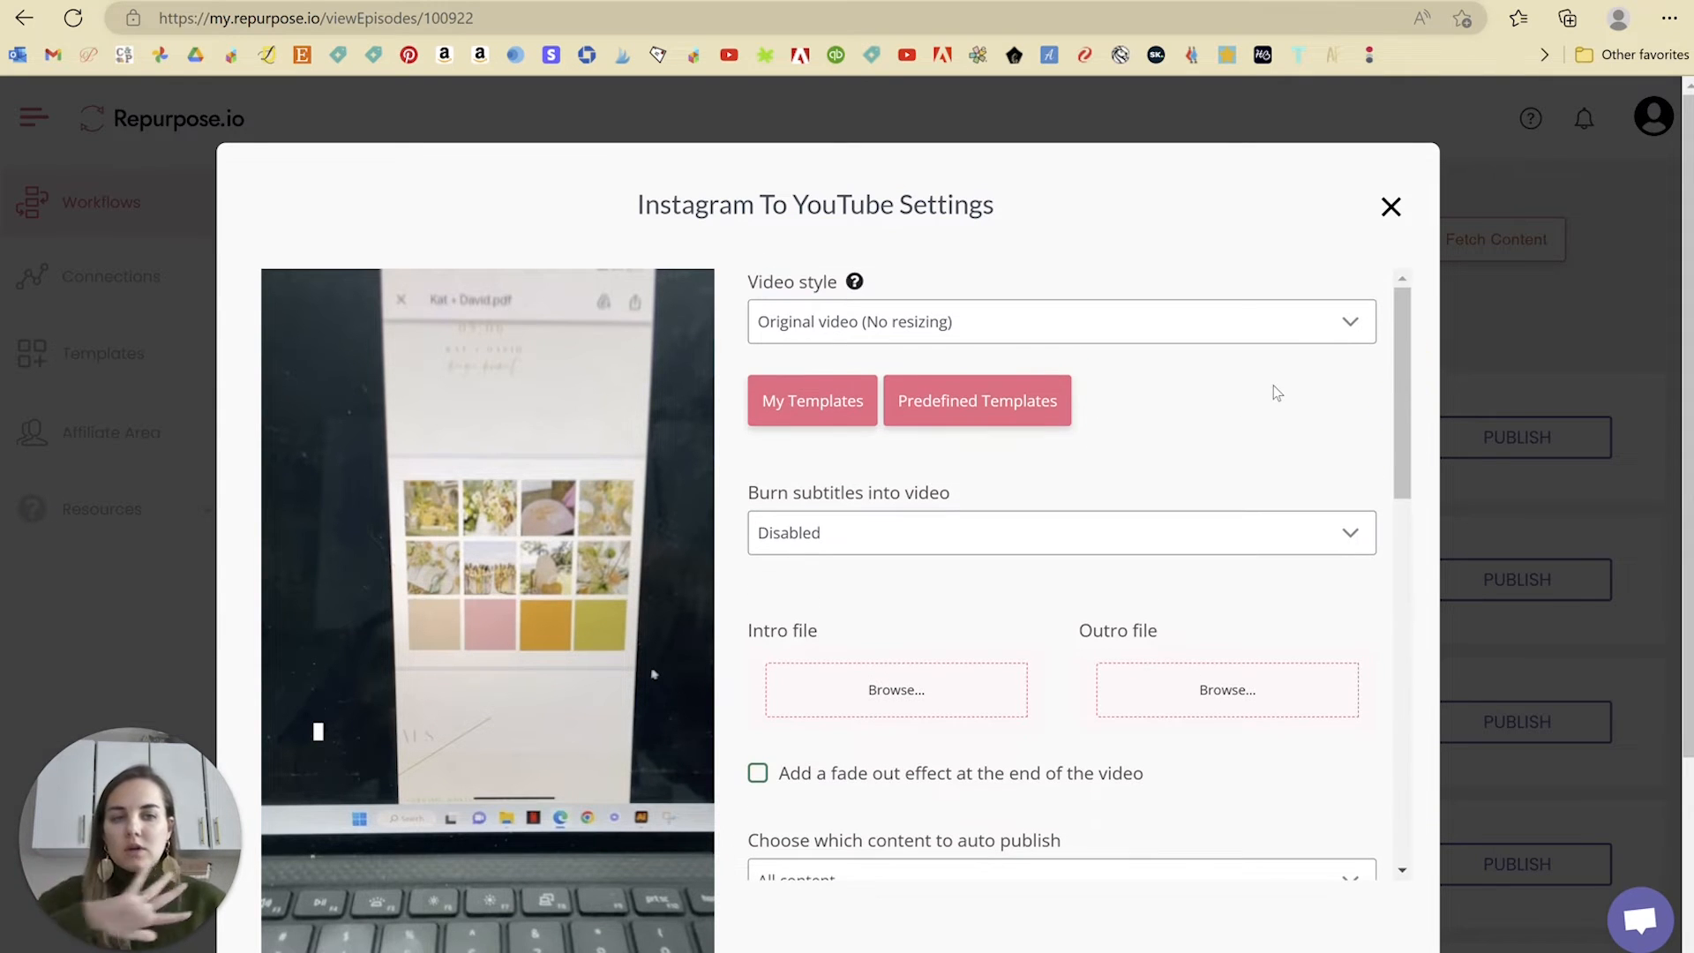
scroll(1296, 379, "down", 5)
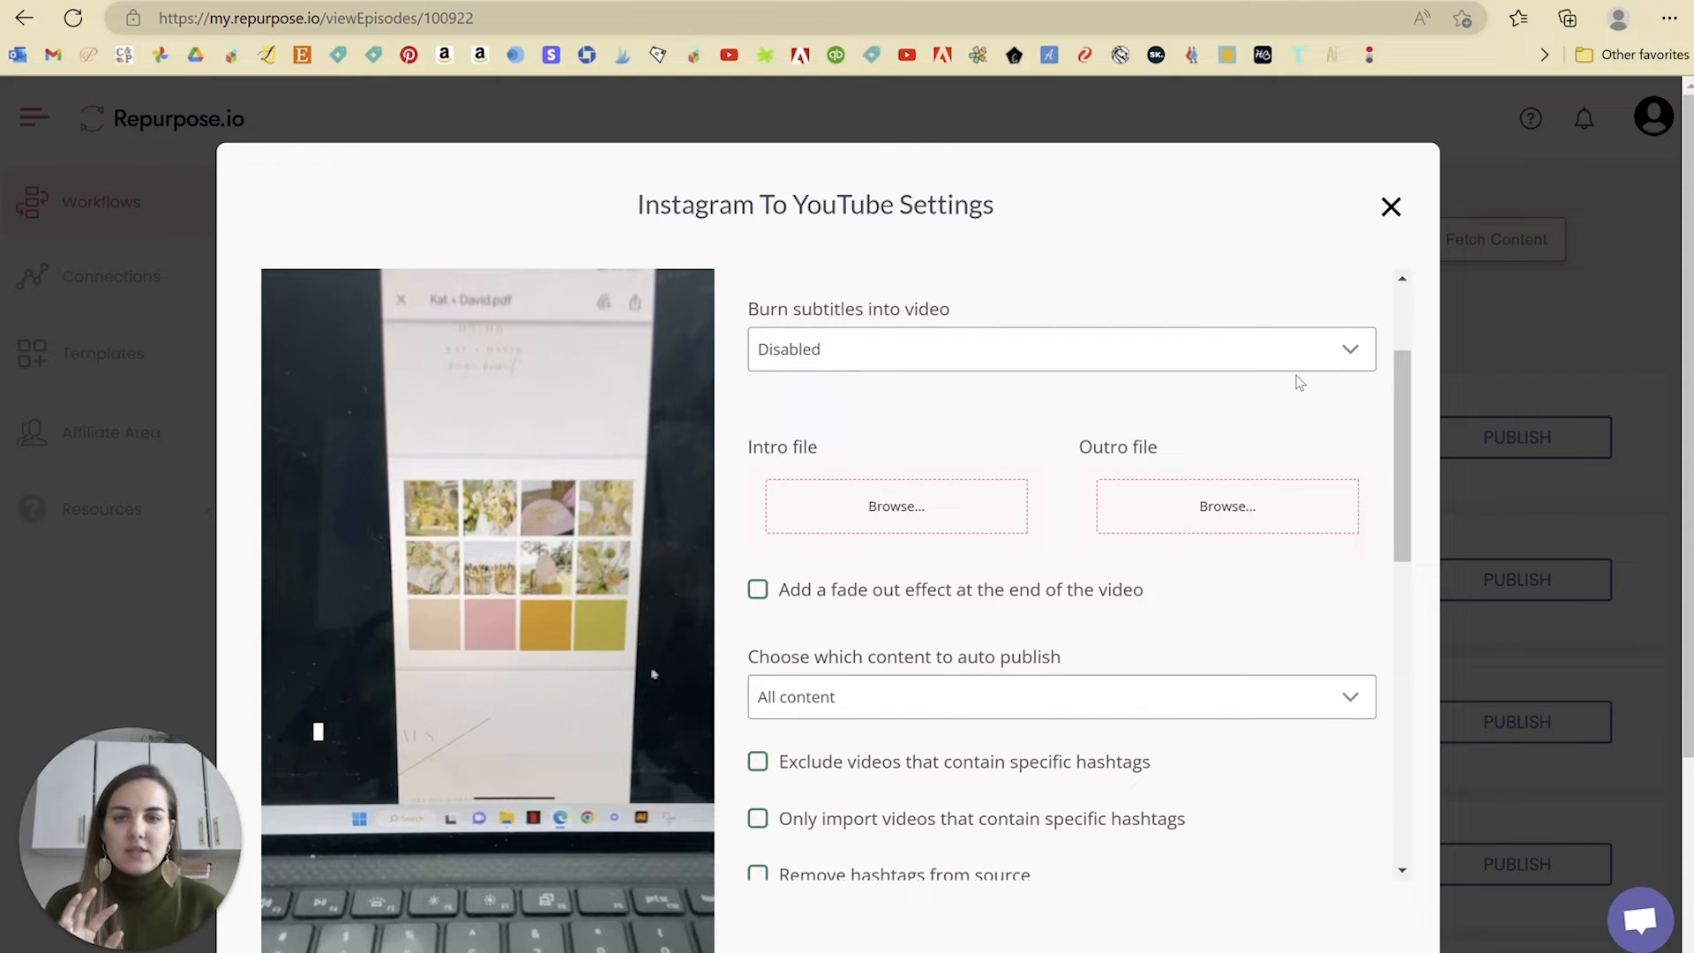
scroll(1299, 382, "down", 5)
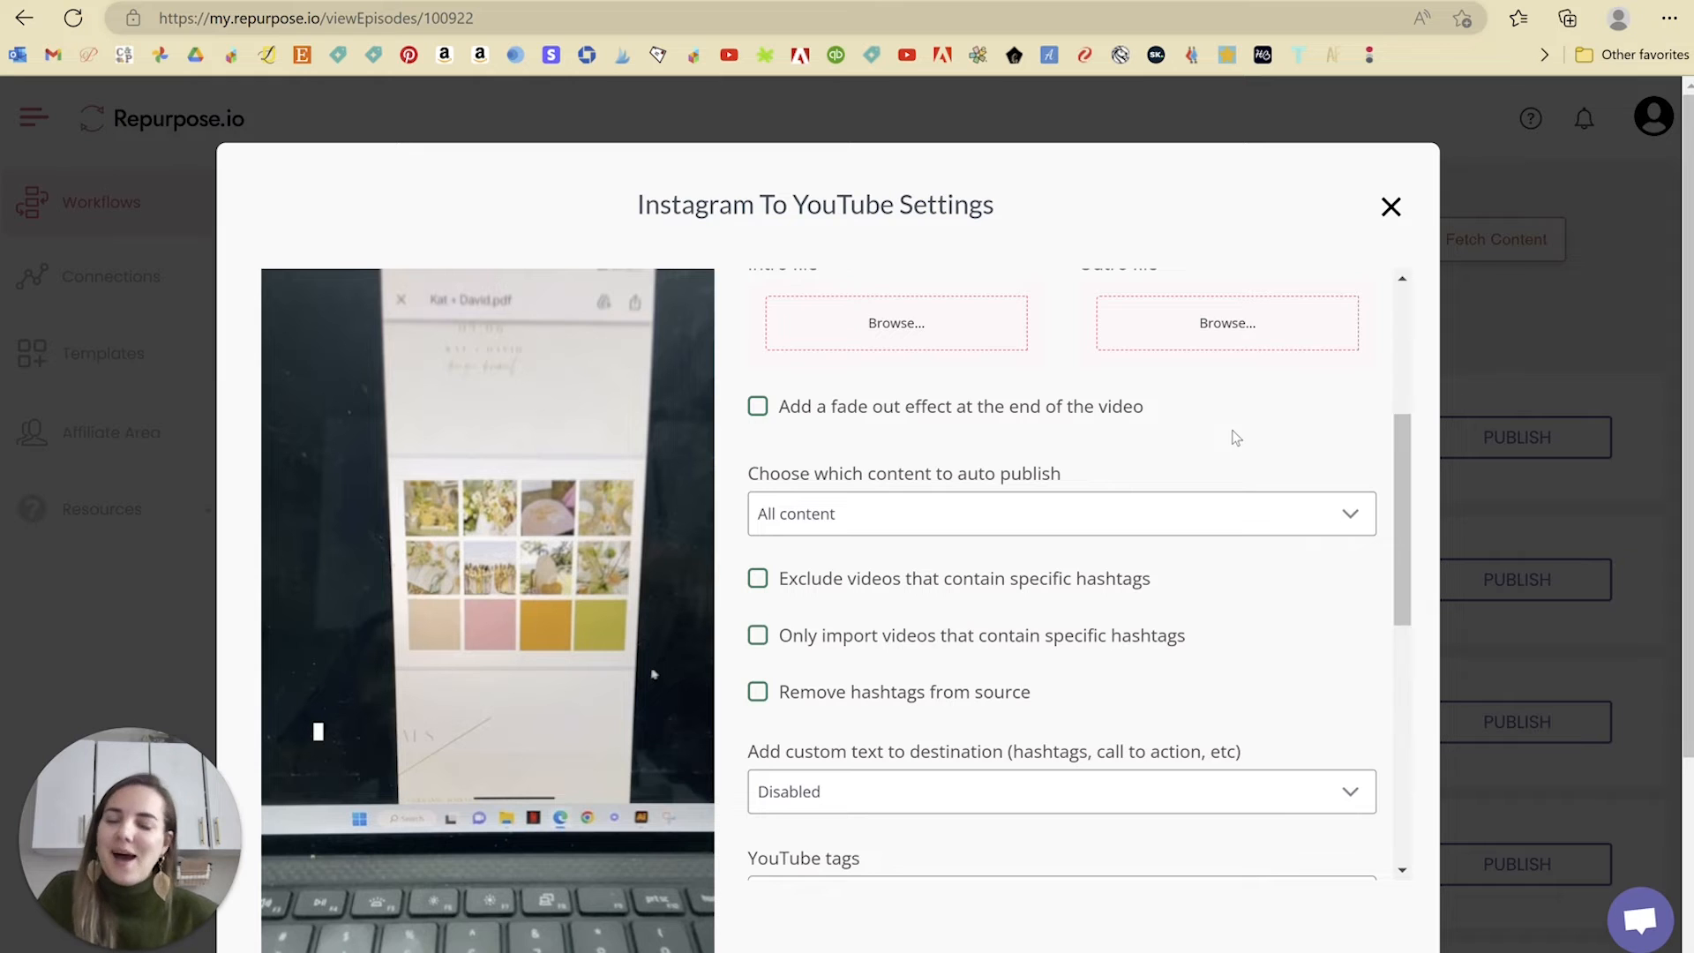
Examine the available choices for which content to auto publish, keeping All content selected.
scroll(1233, 437, "down", 1)
scroll(1057, 453, "down", 1)
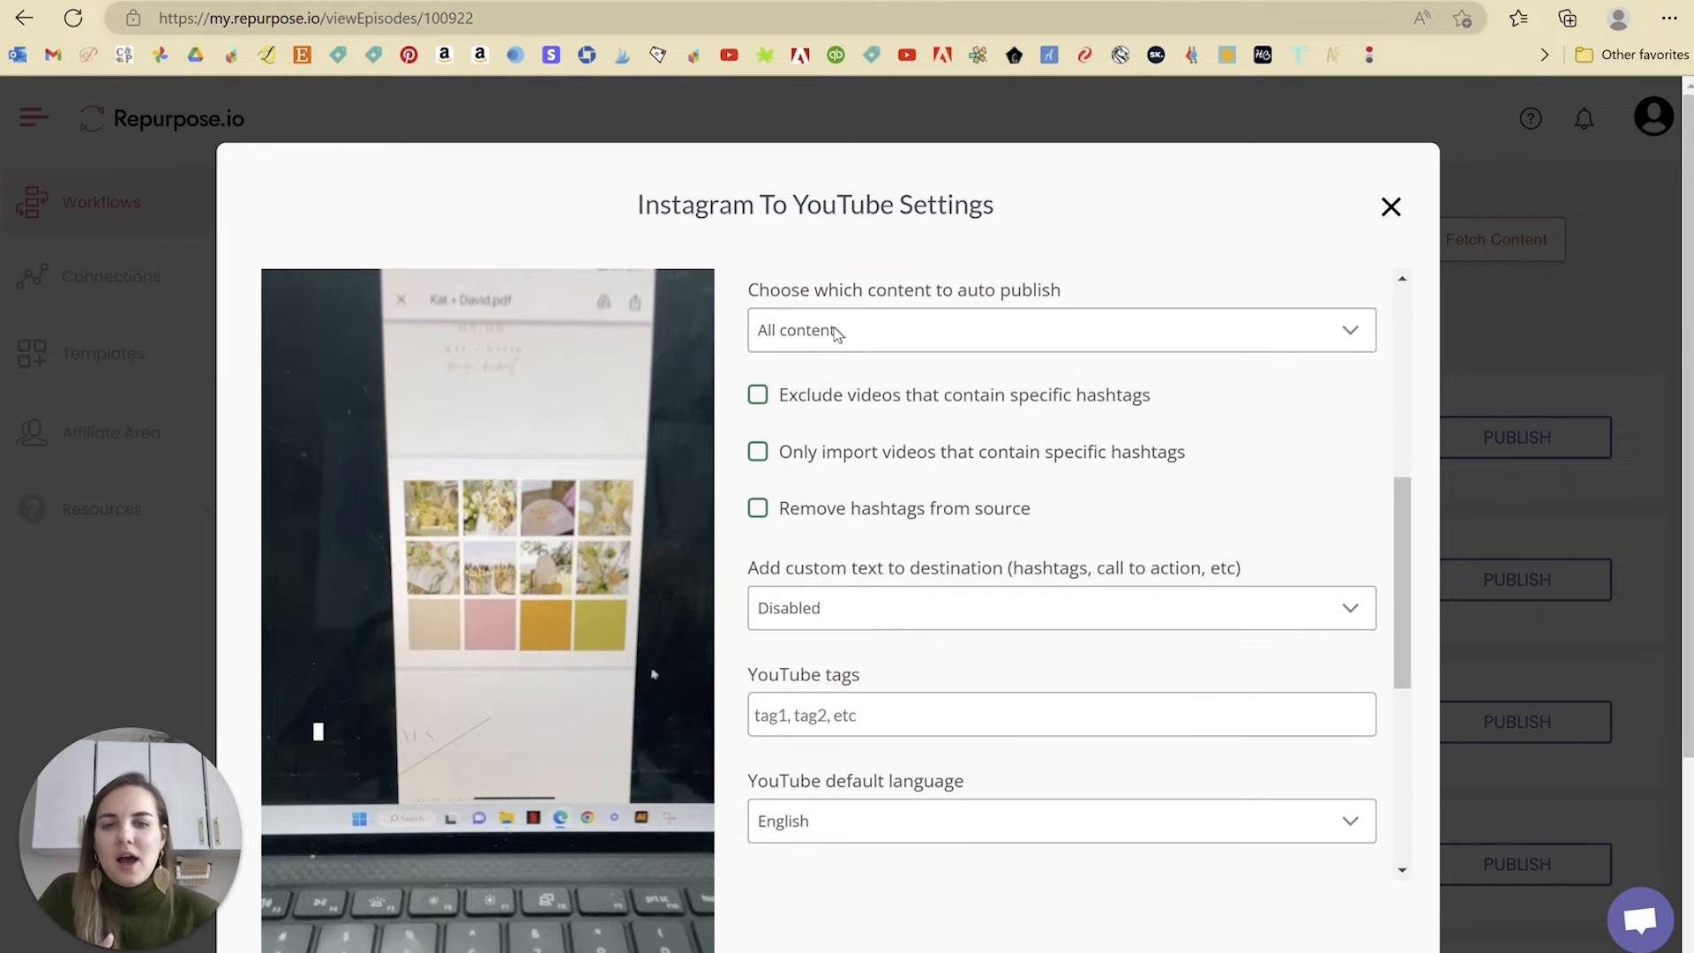
left_click(825, 330)
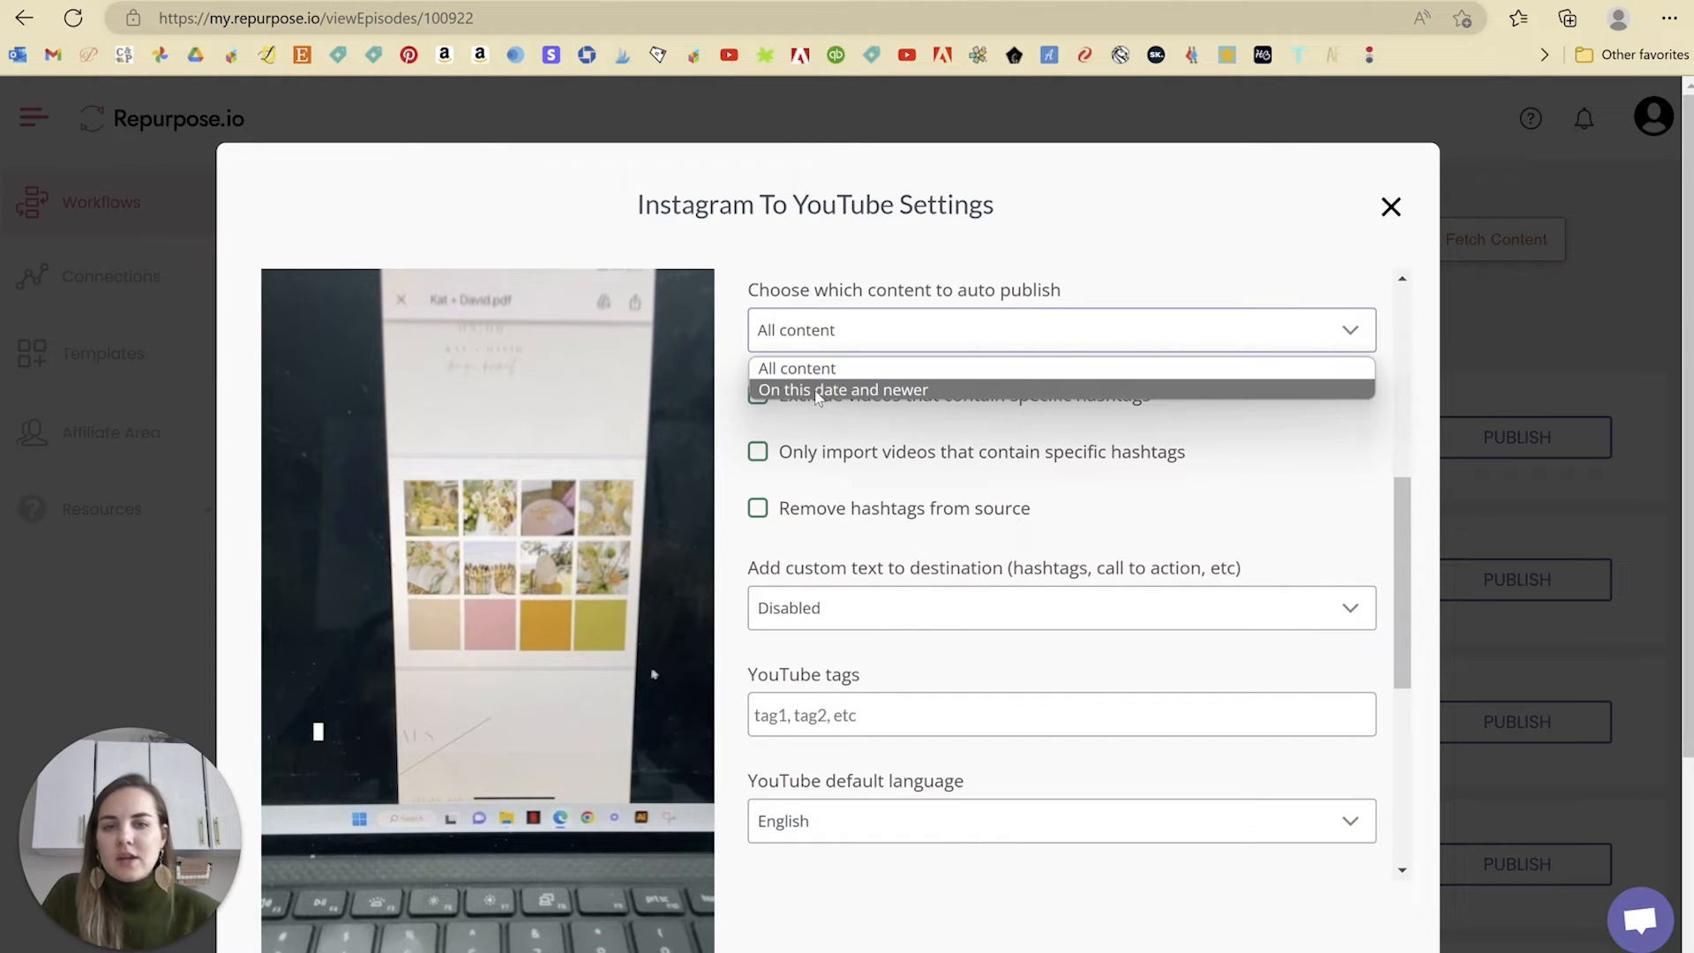
left_click(847, 344)
left_click(843, 334)
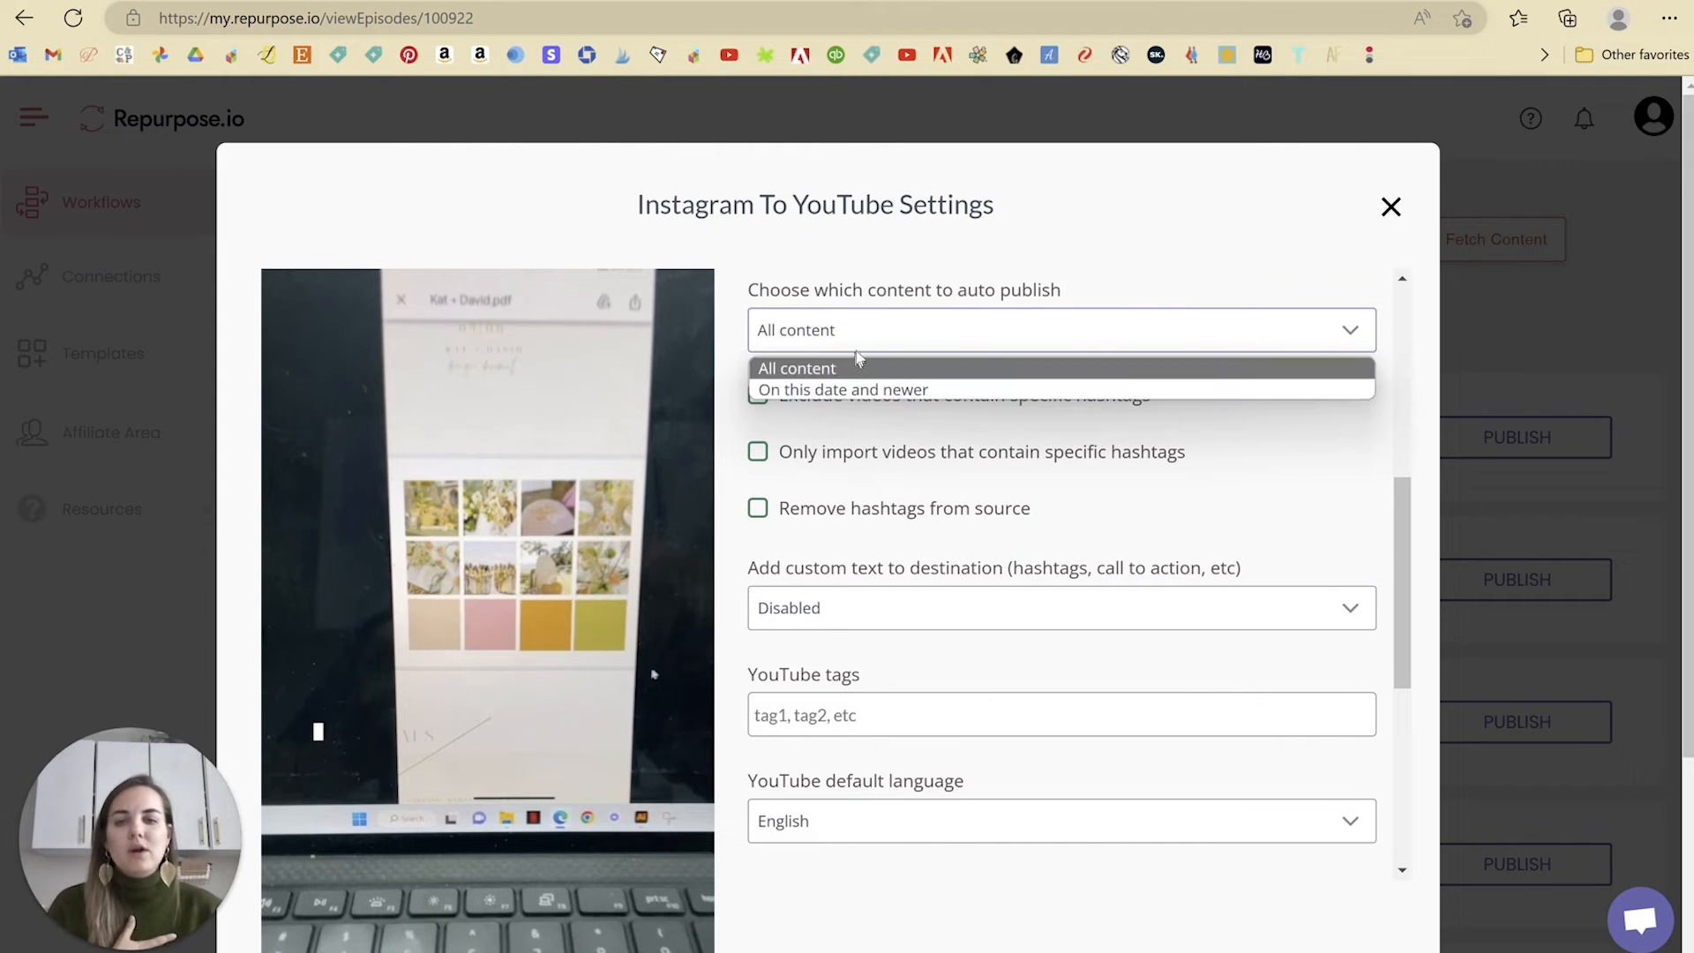
left_click(862, 353)
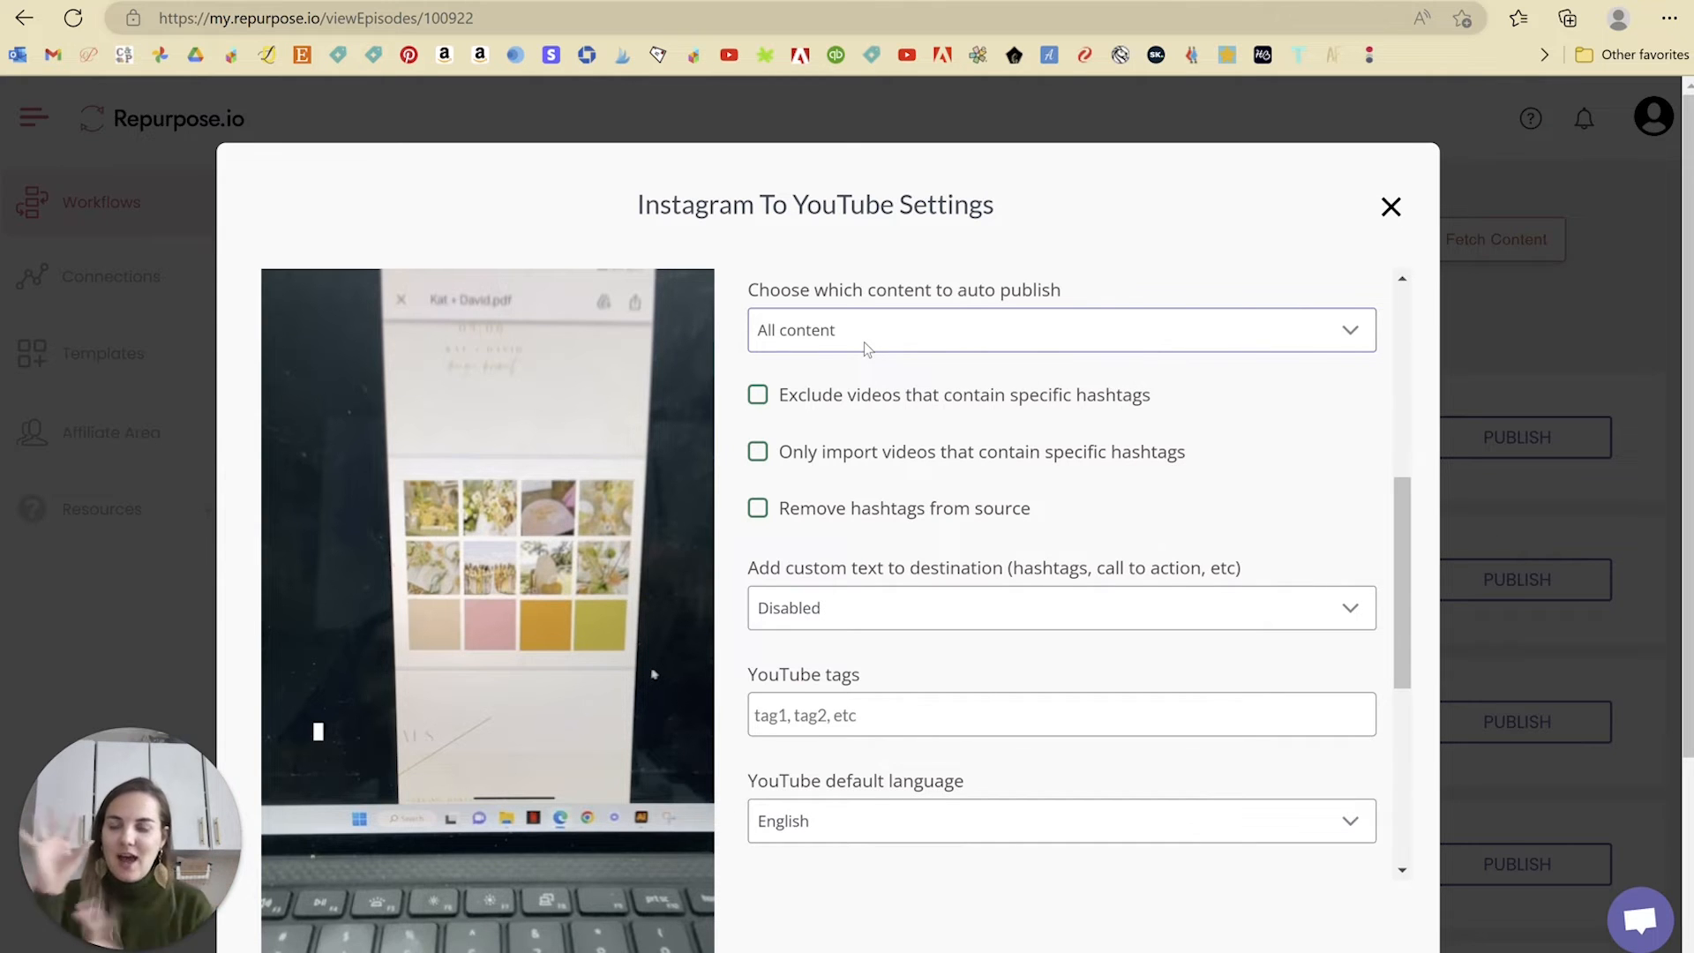
left_click(865, 344)
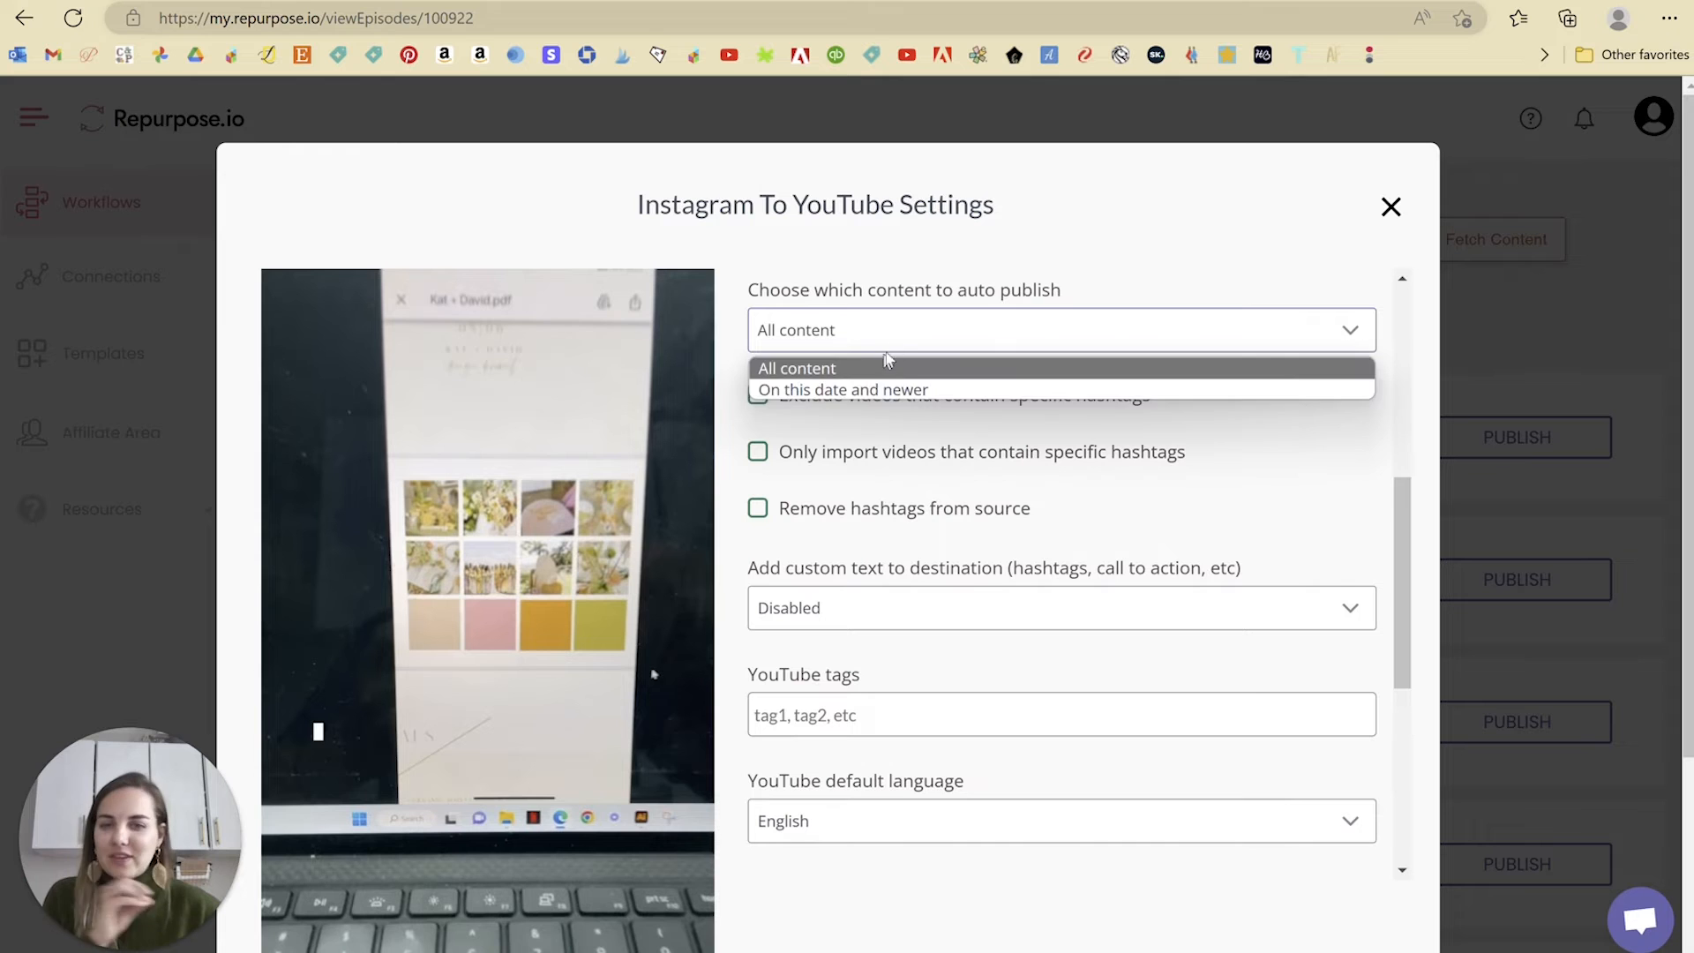
left_click(907, 333)
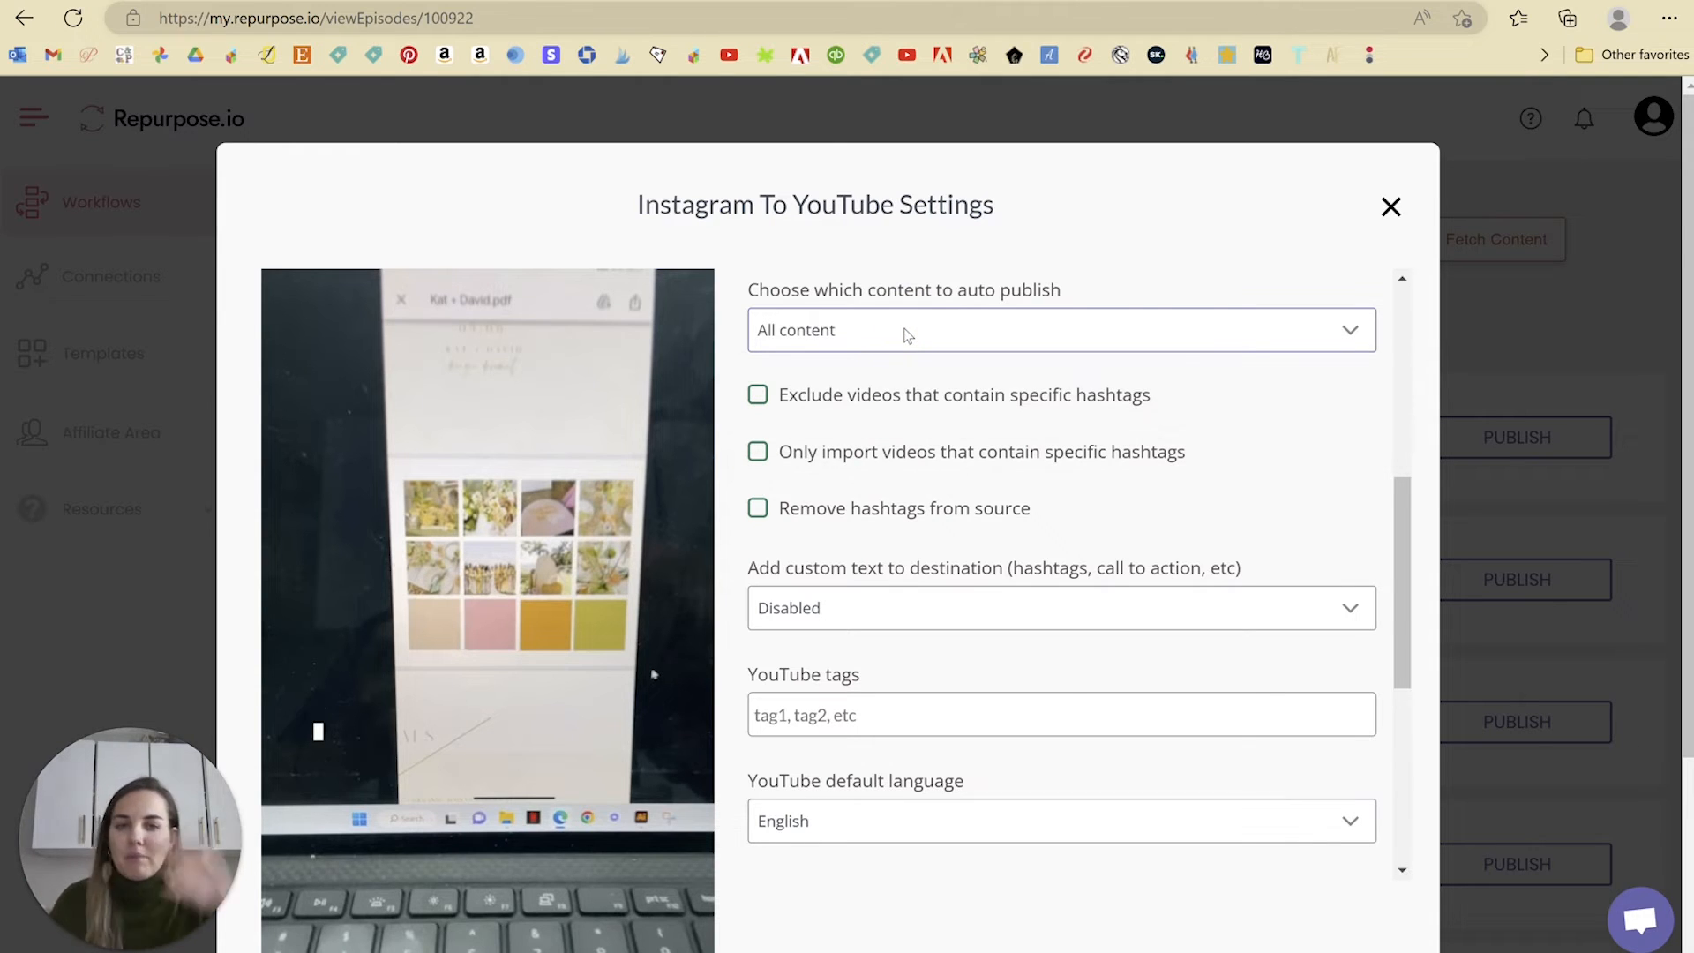
scroll(1183, 529, "down", 1)
scroll(1123, 420, "up", 1)
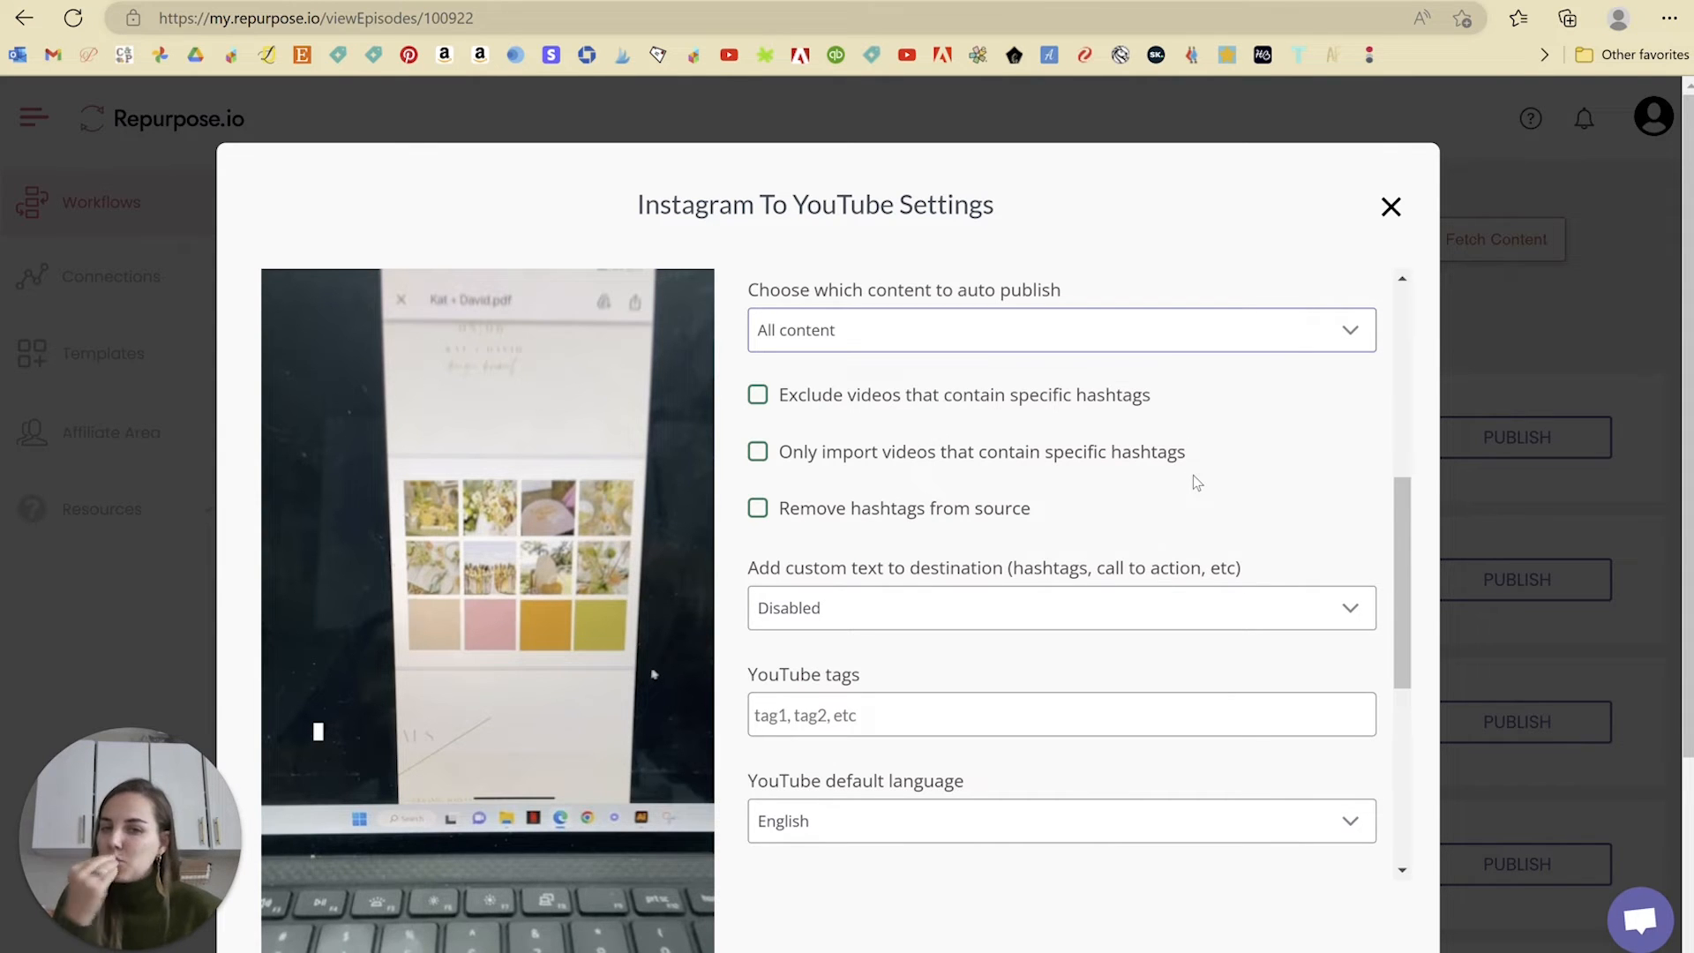
Review the custom text, tags, language, privacy, audience, playlist and upload settings for YouTube, and close the workflow settings.
scroll(1194, 477, "down", 2)
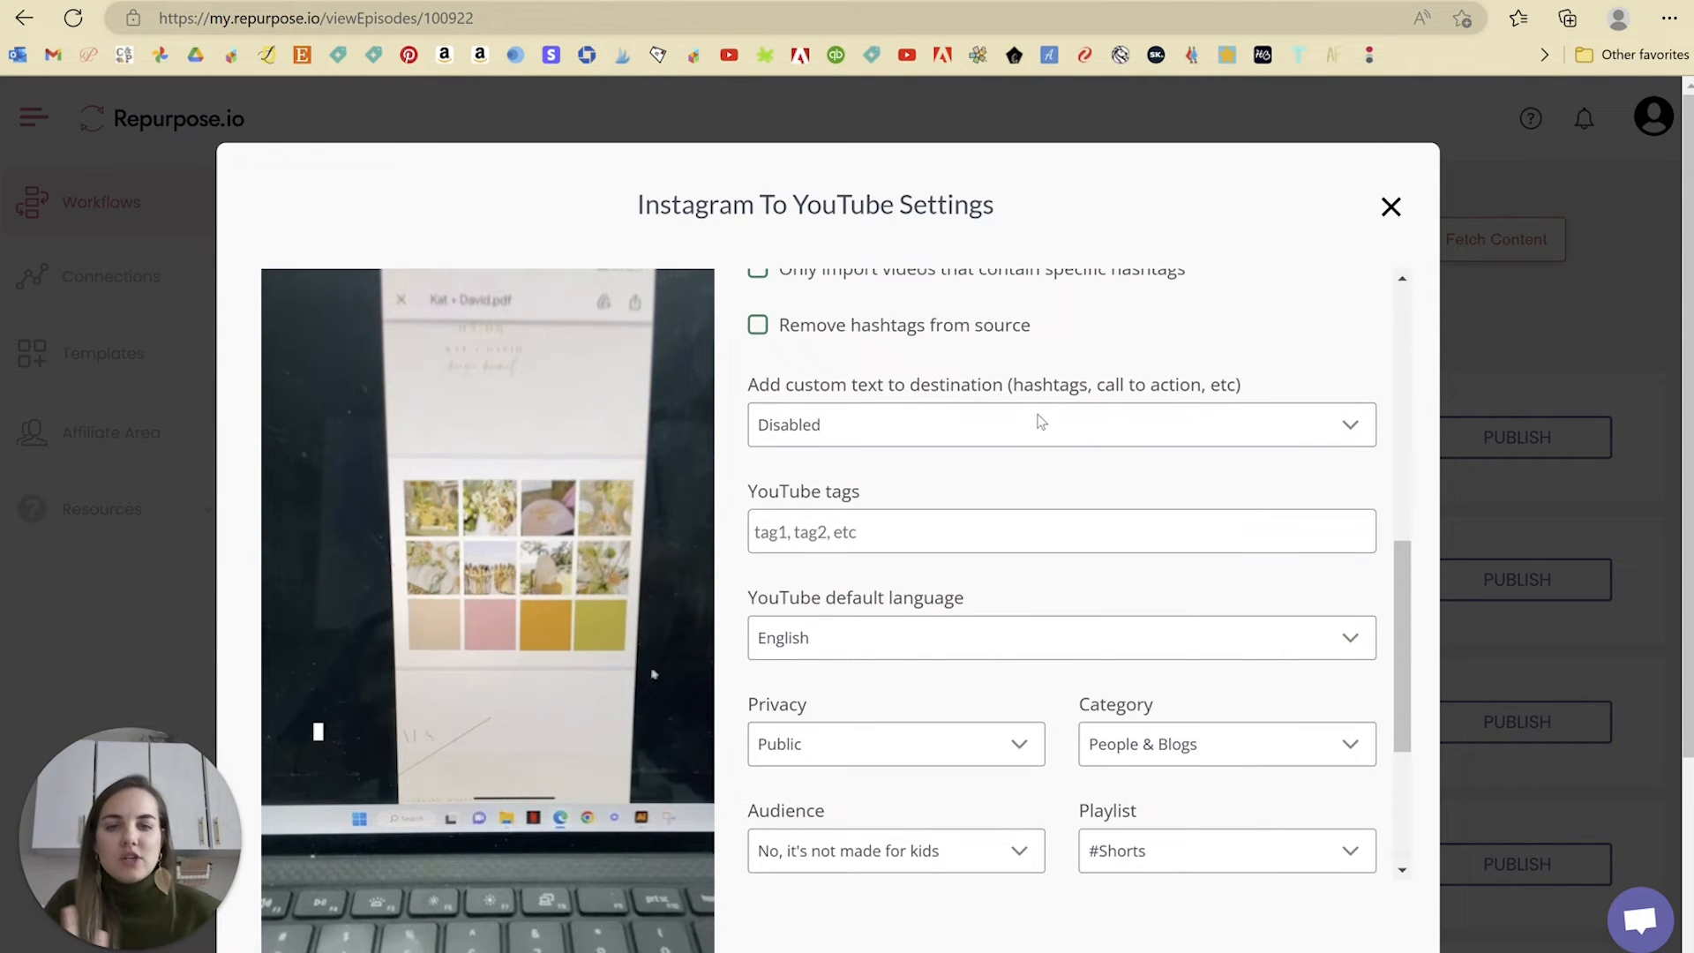
scroll(1021, 417, "down", 1)
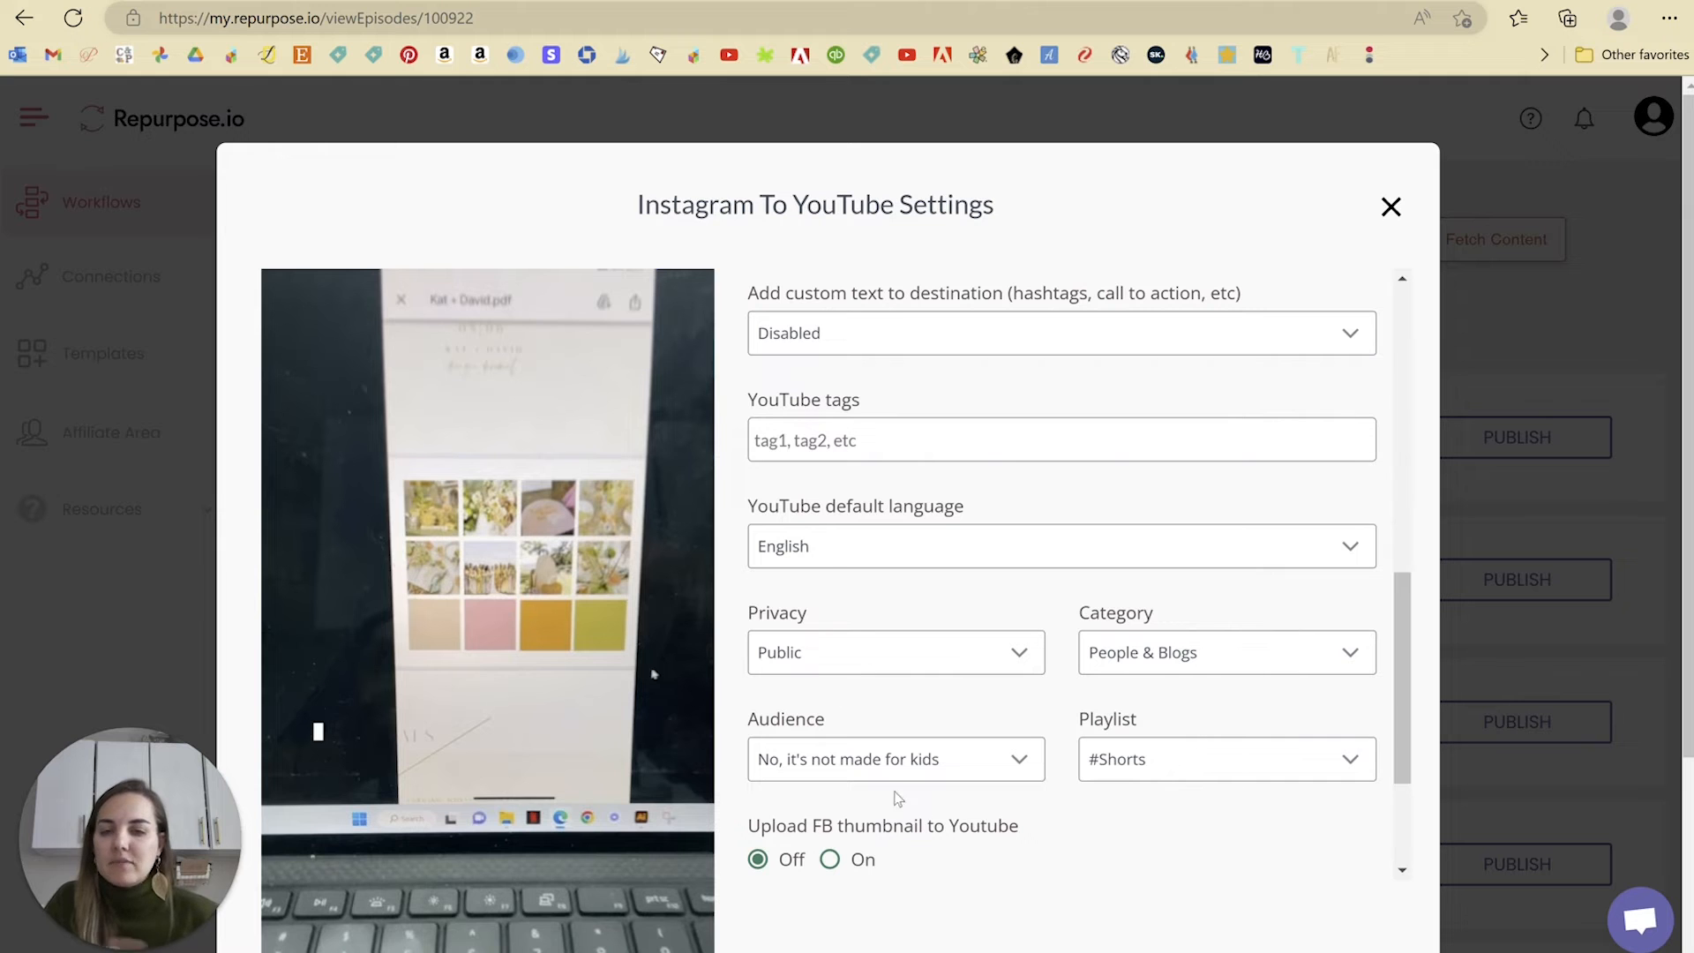
scroll(976, 711, "down", 2)
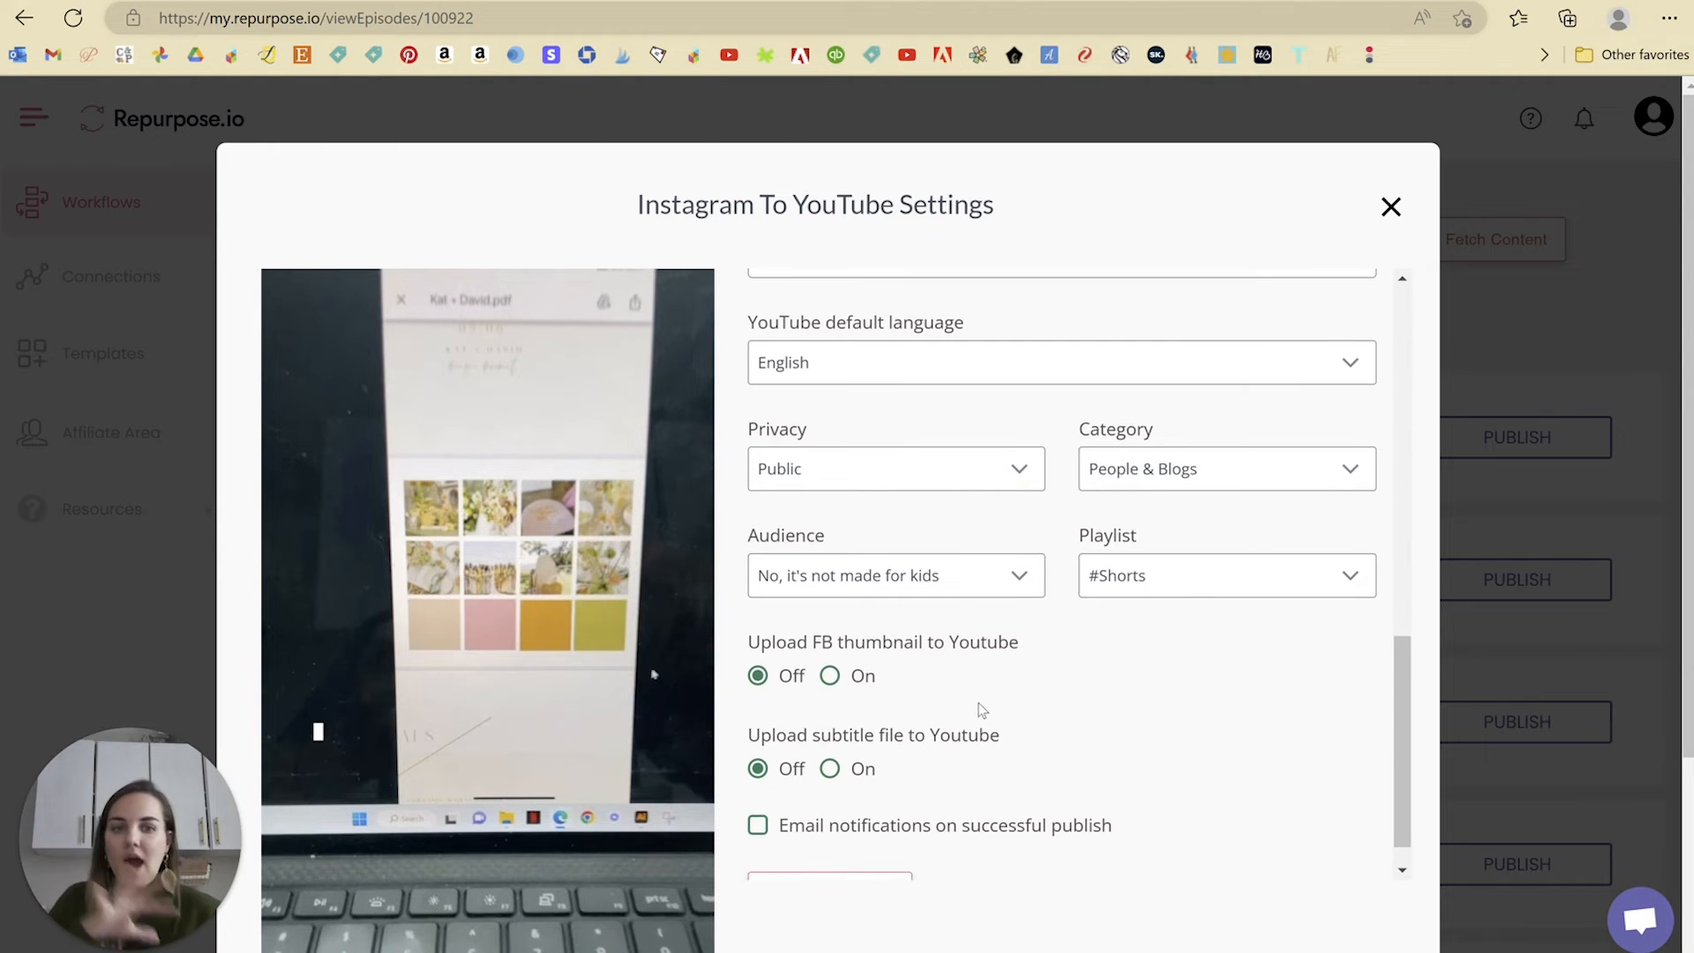
scroll(1044, 688, "down", 1)
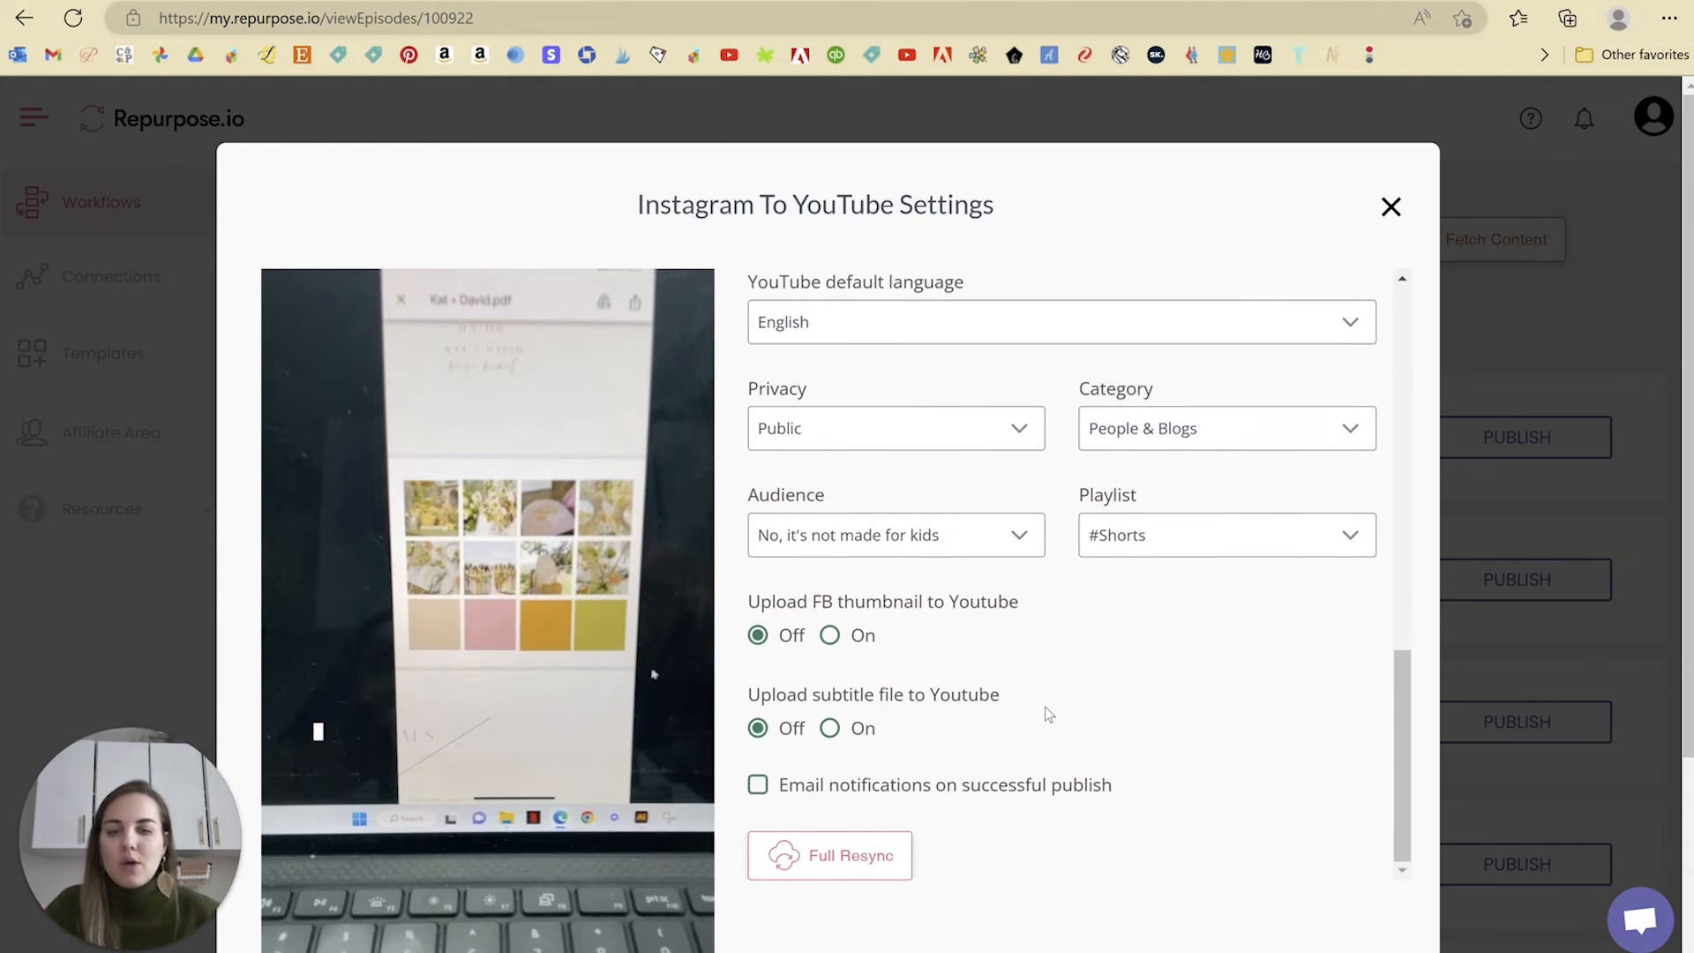
scroll(1048, 713, "up", 12)
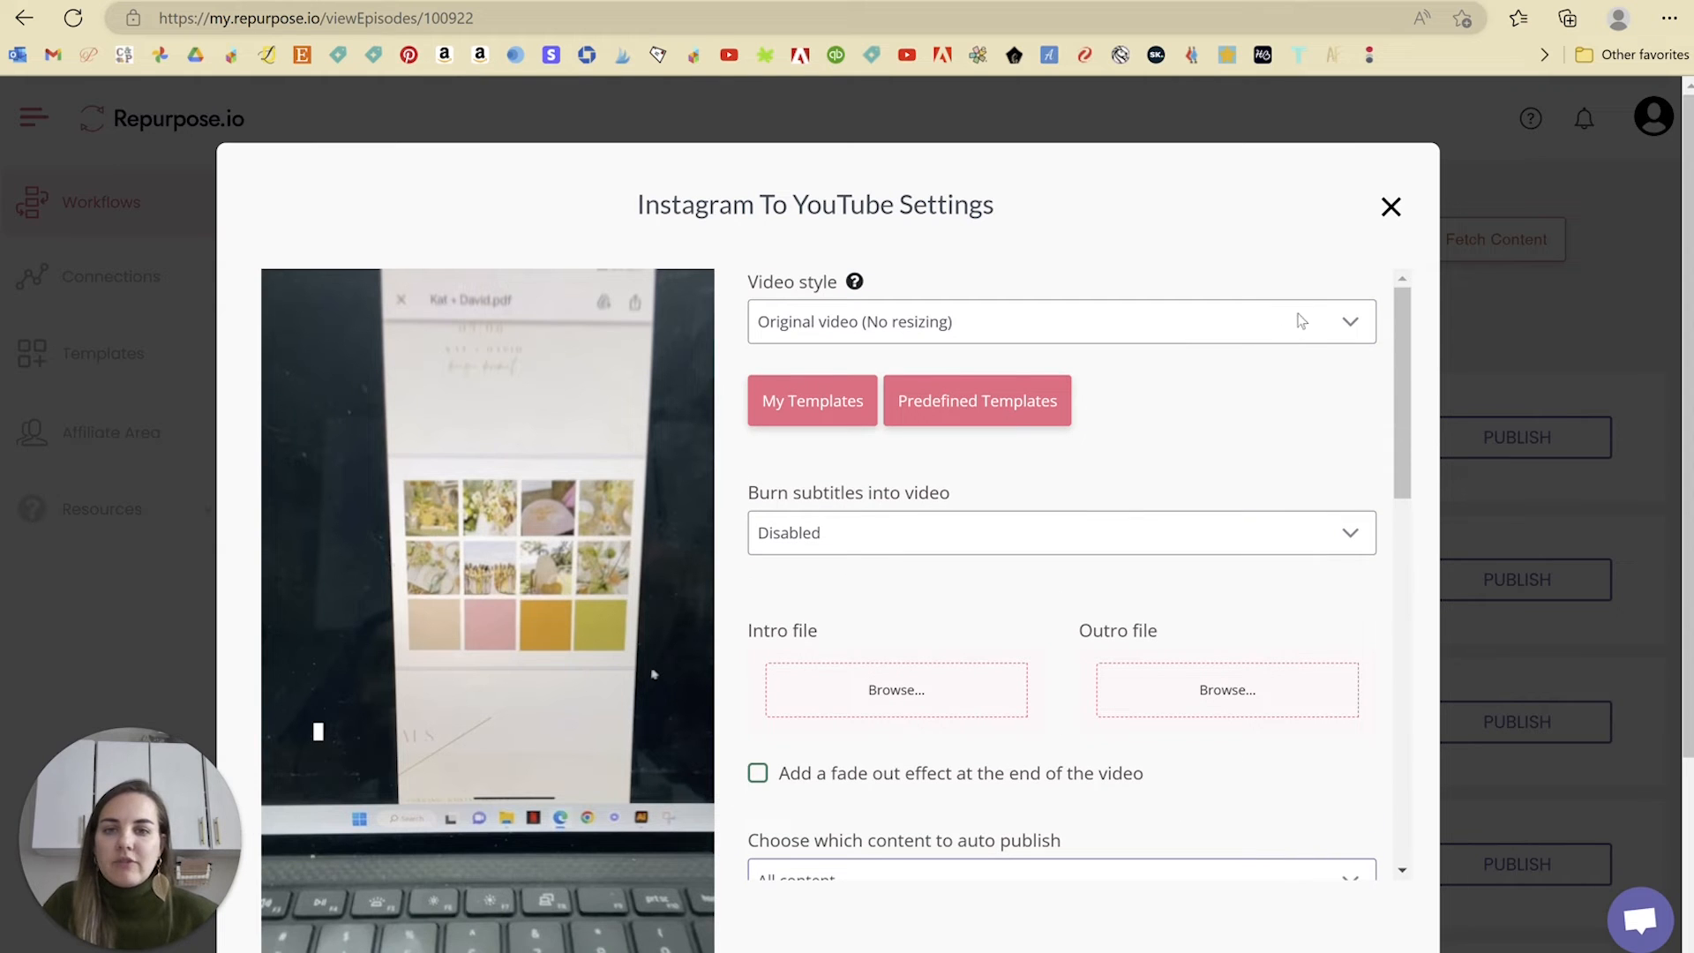
left_click(1390, 208)
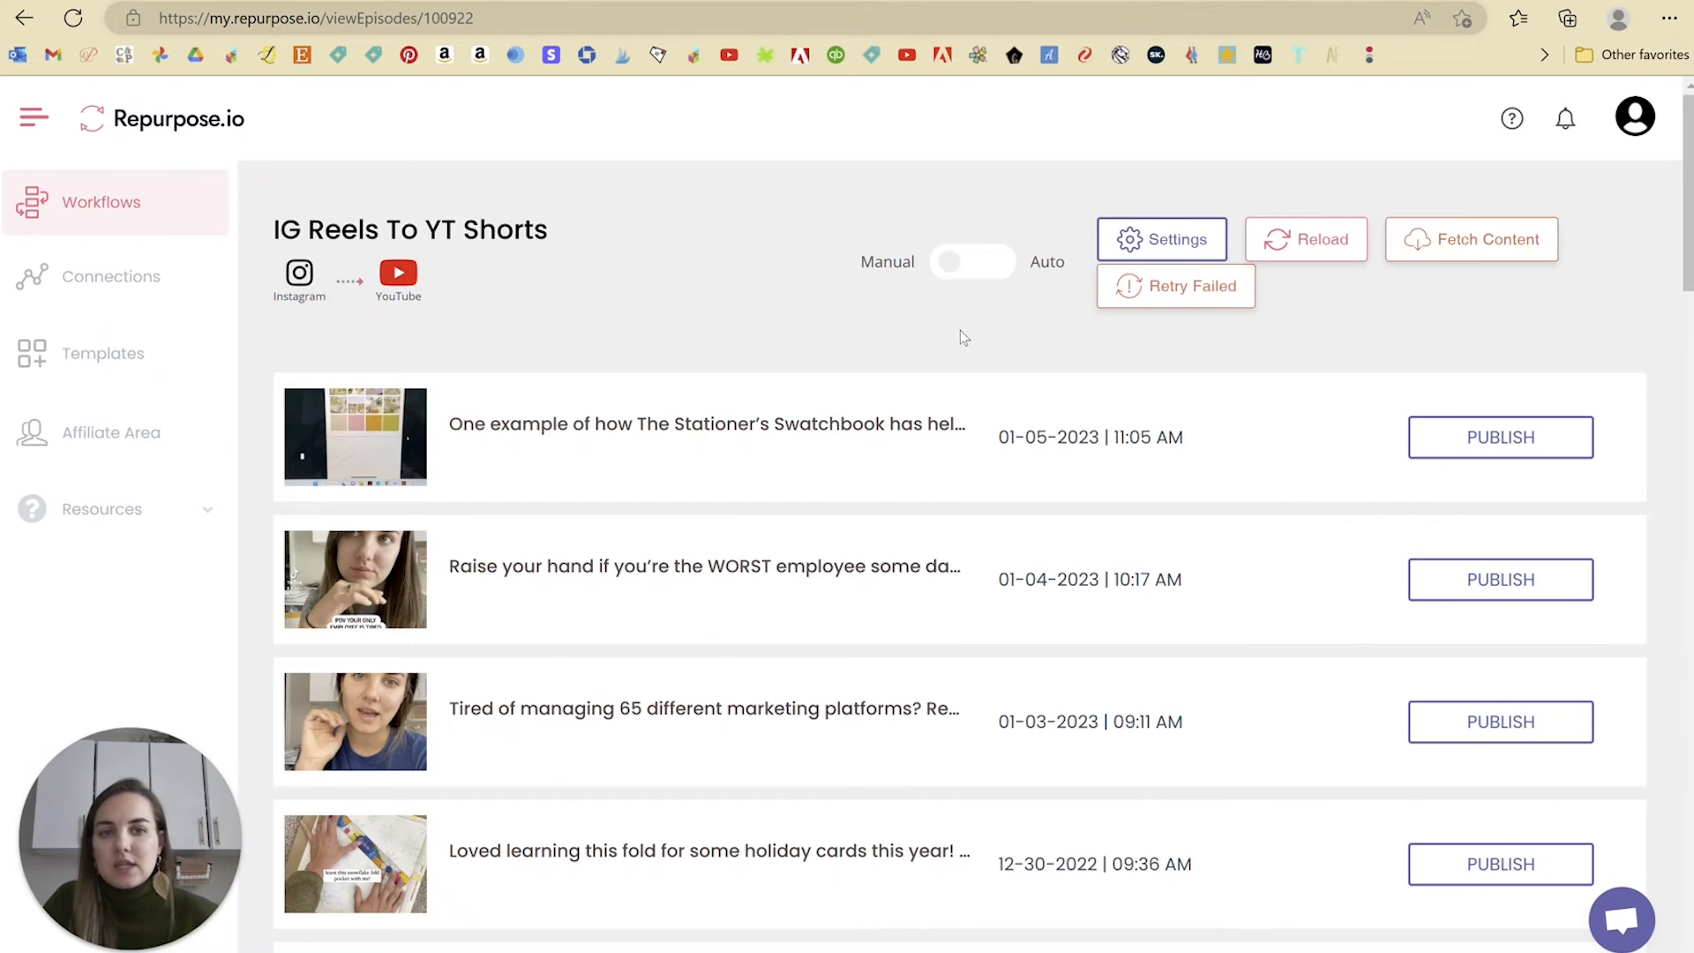
Take another look at the workflow's settings and return to the list of workflows.
left_click(1147, 236)
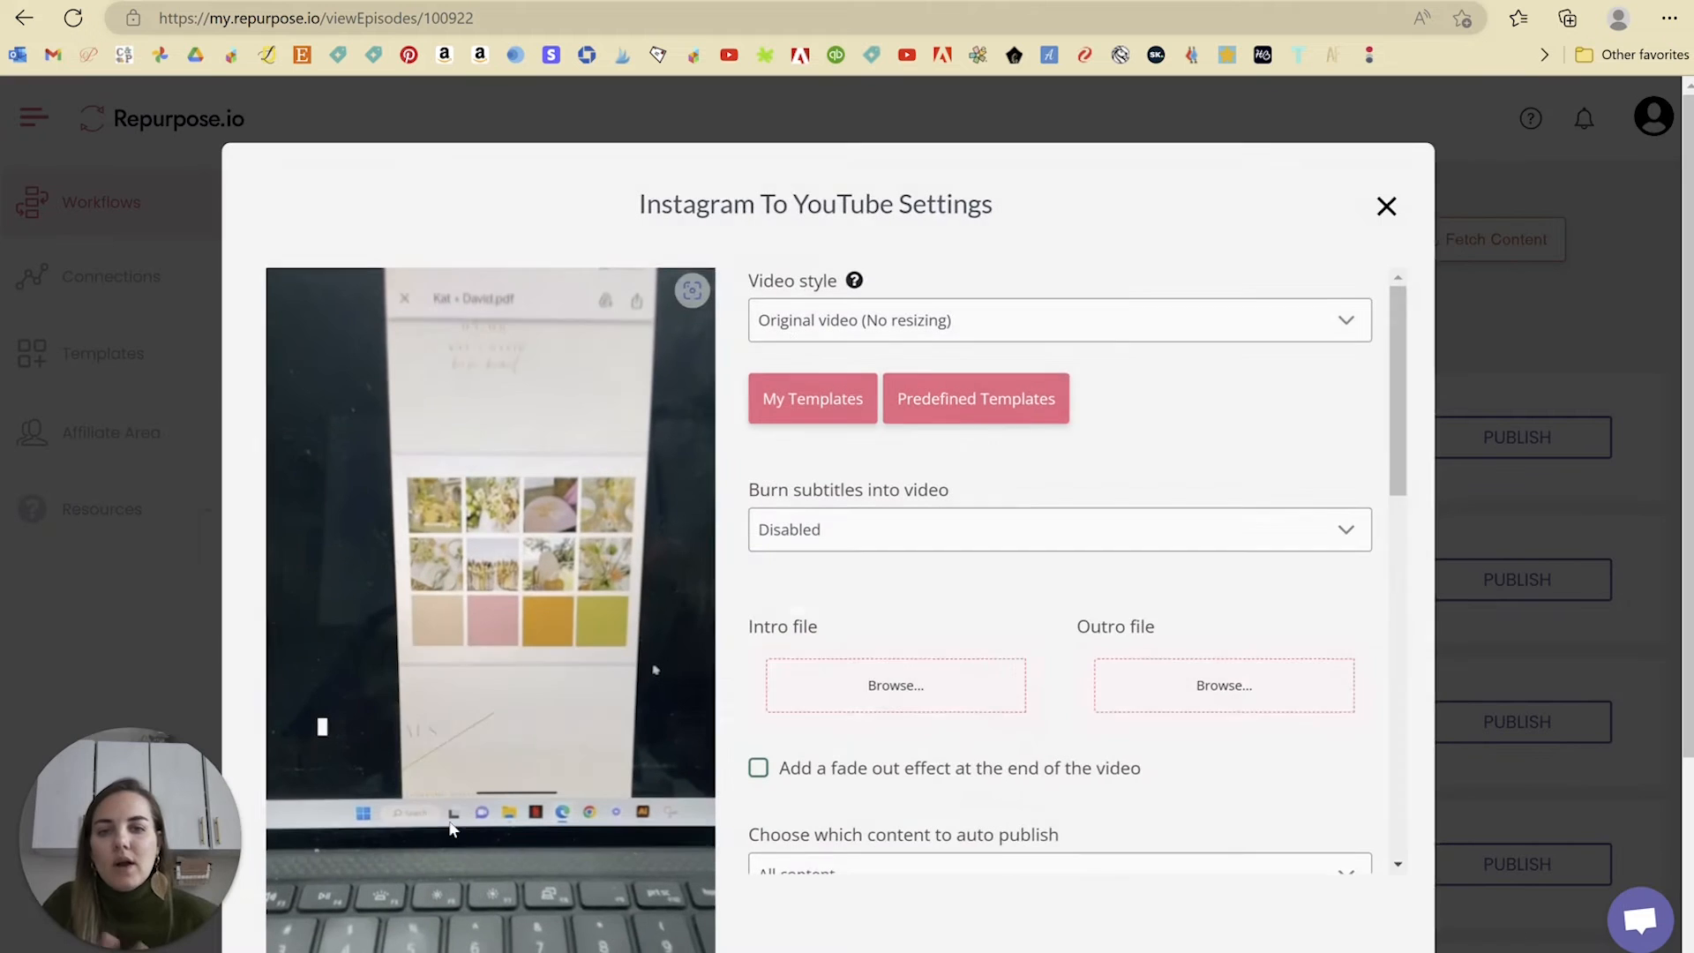
left_click(1386, 211)
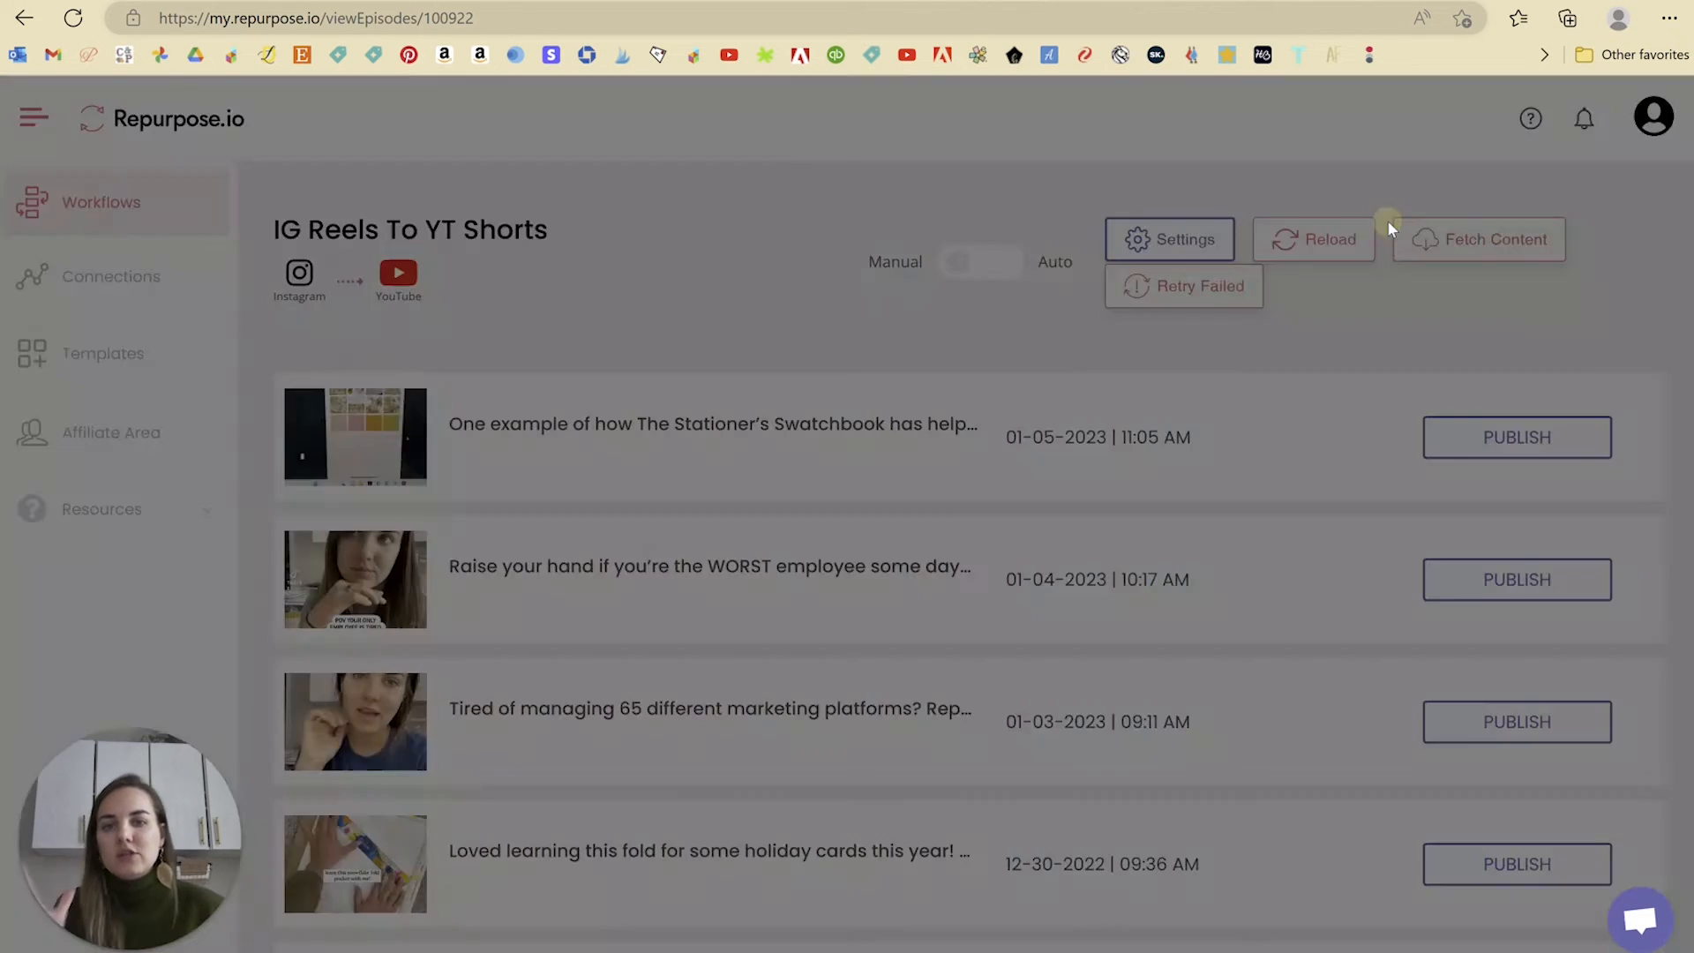
left_click(84, 210)
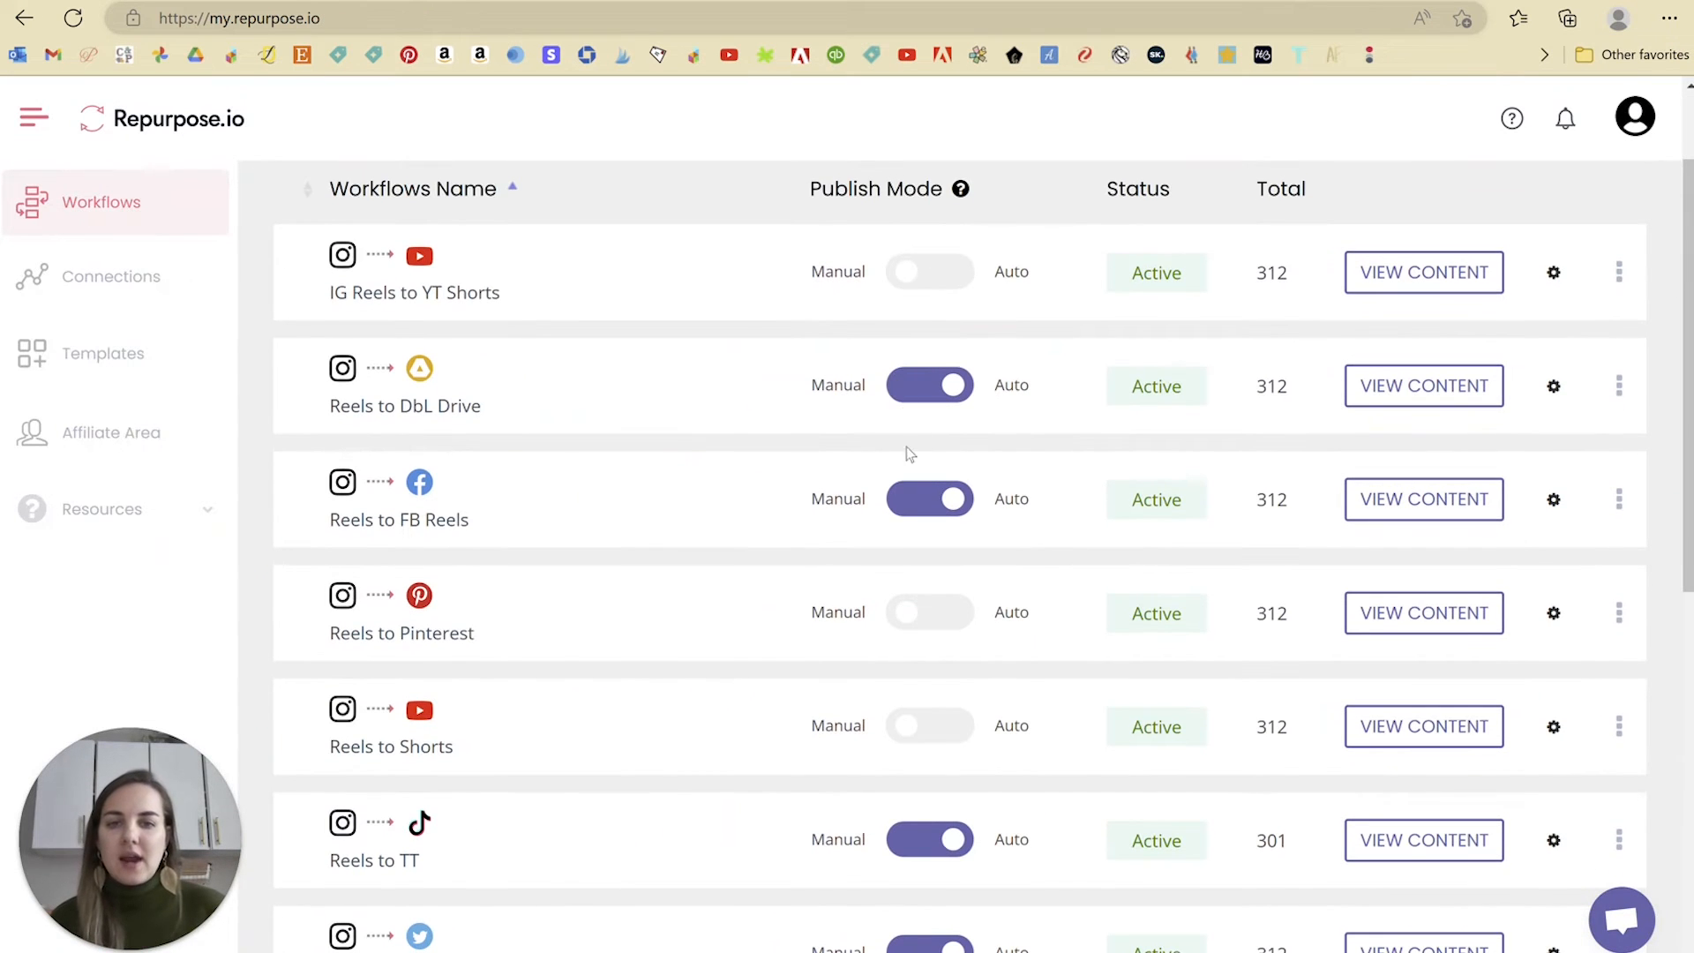
Open the content of the Reels to DbL Drive workflow and look through its list of videos.
scroll(759, 578, "up", 2)
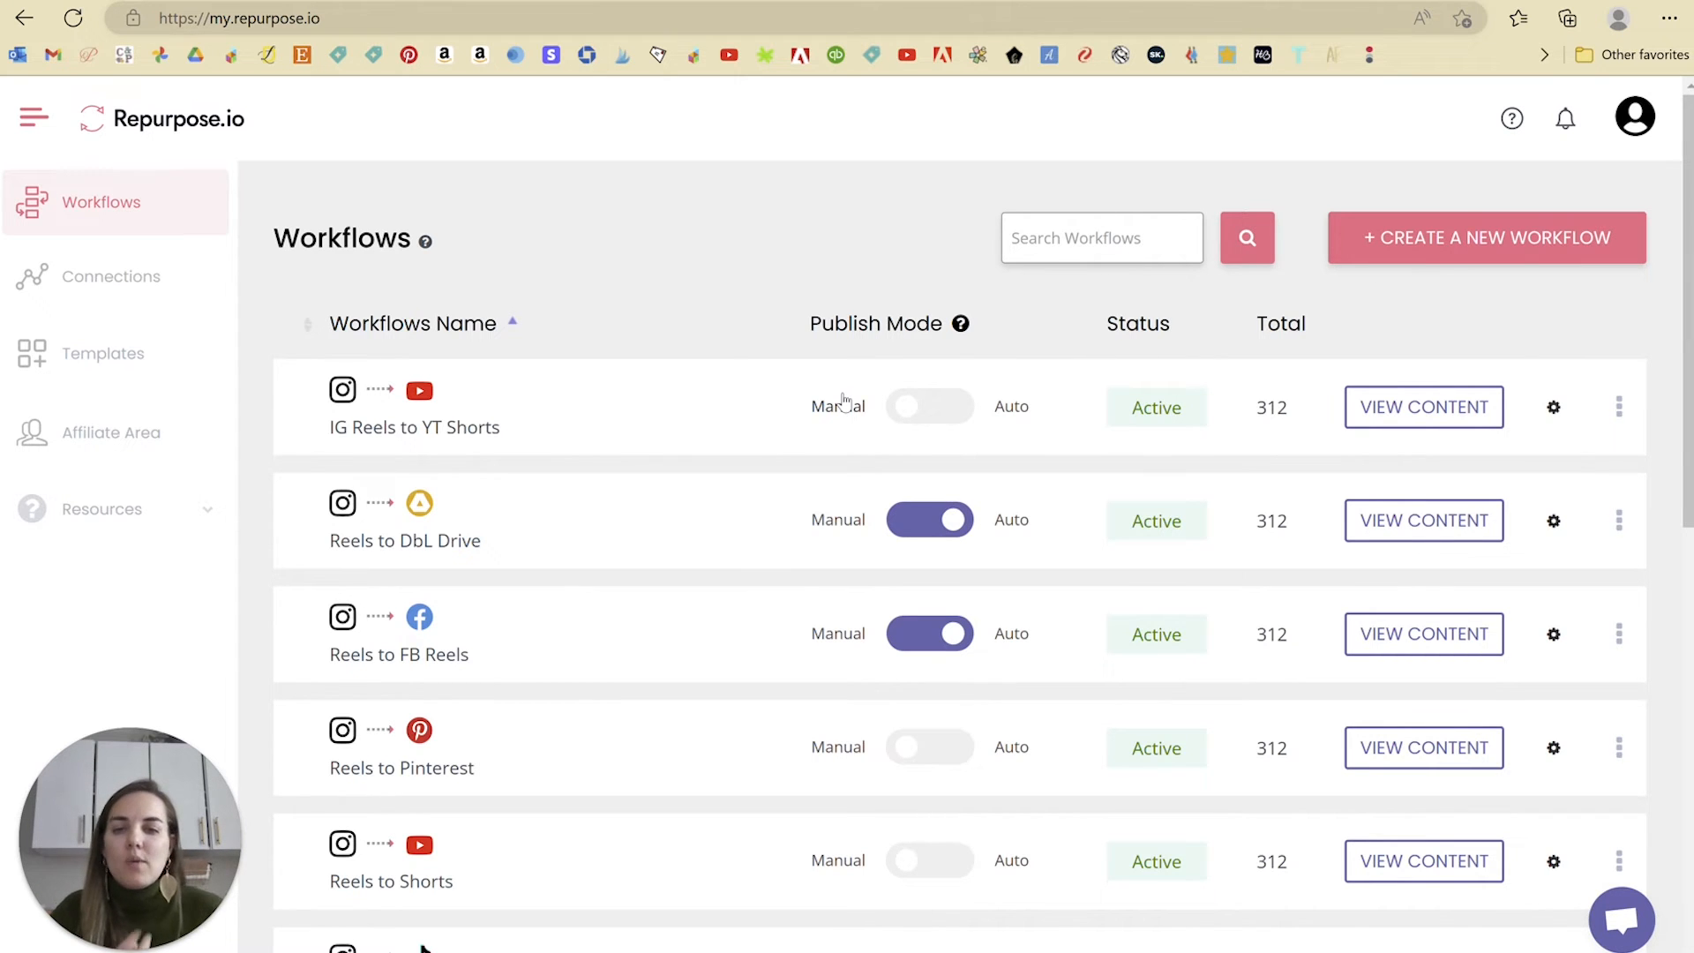
scroll(782, 404, "down", 3)
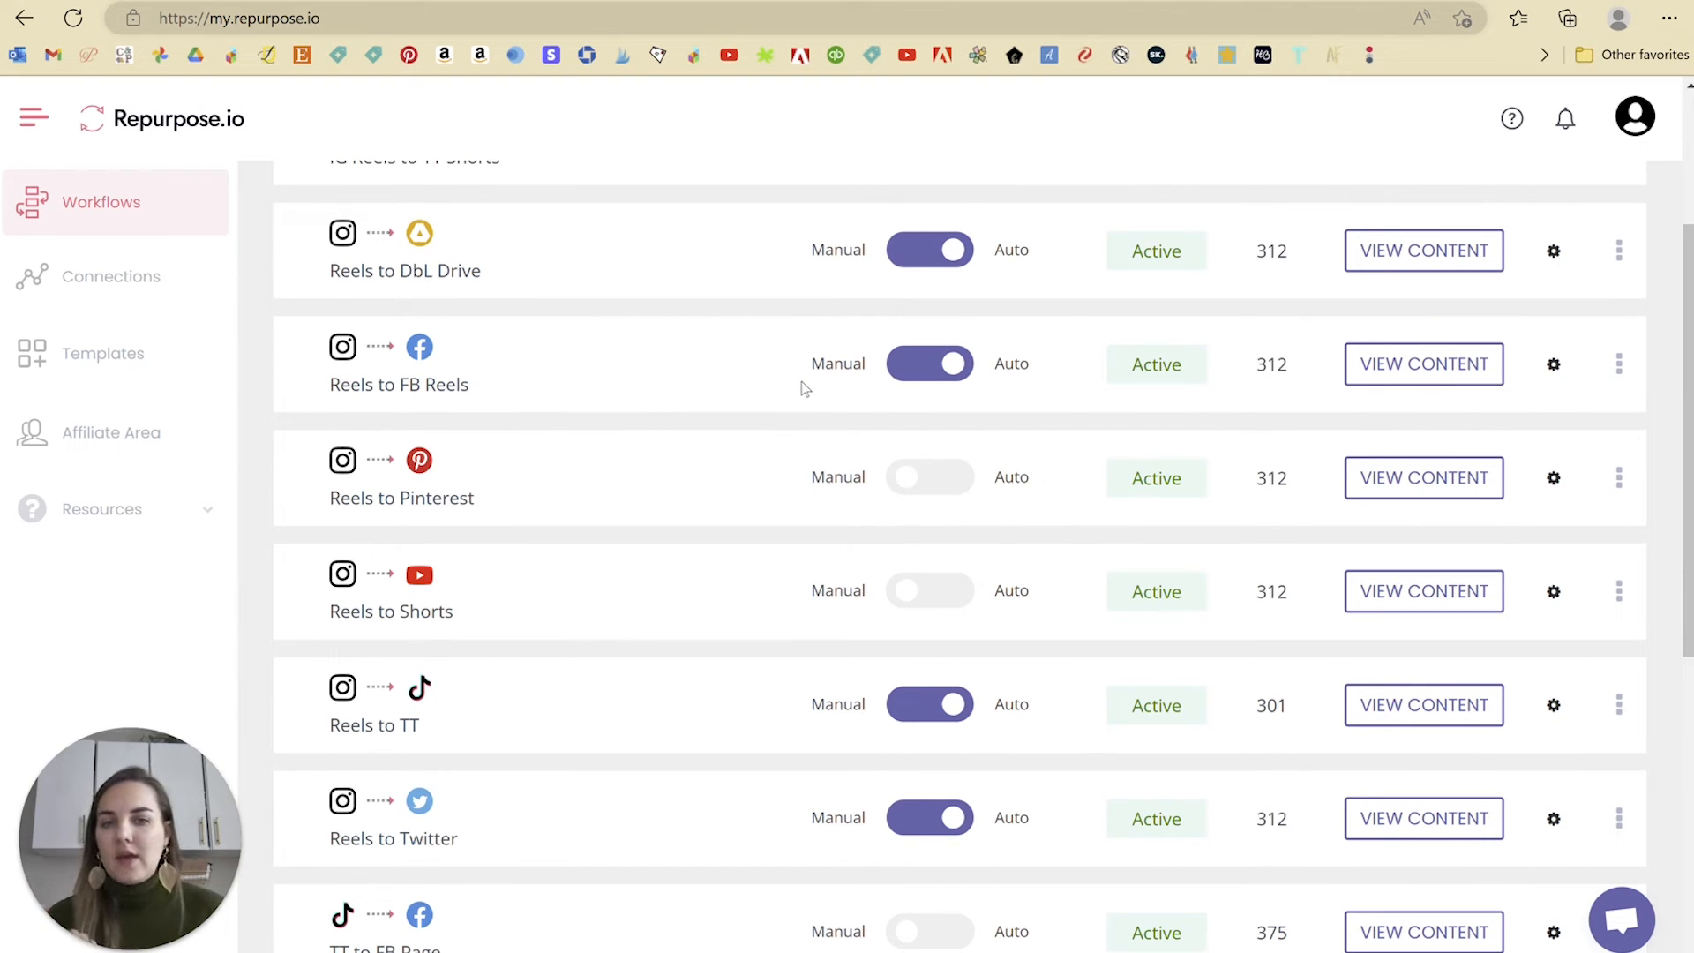
left_click(1448, 267)
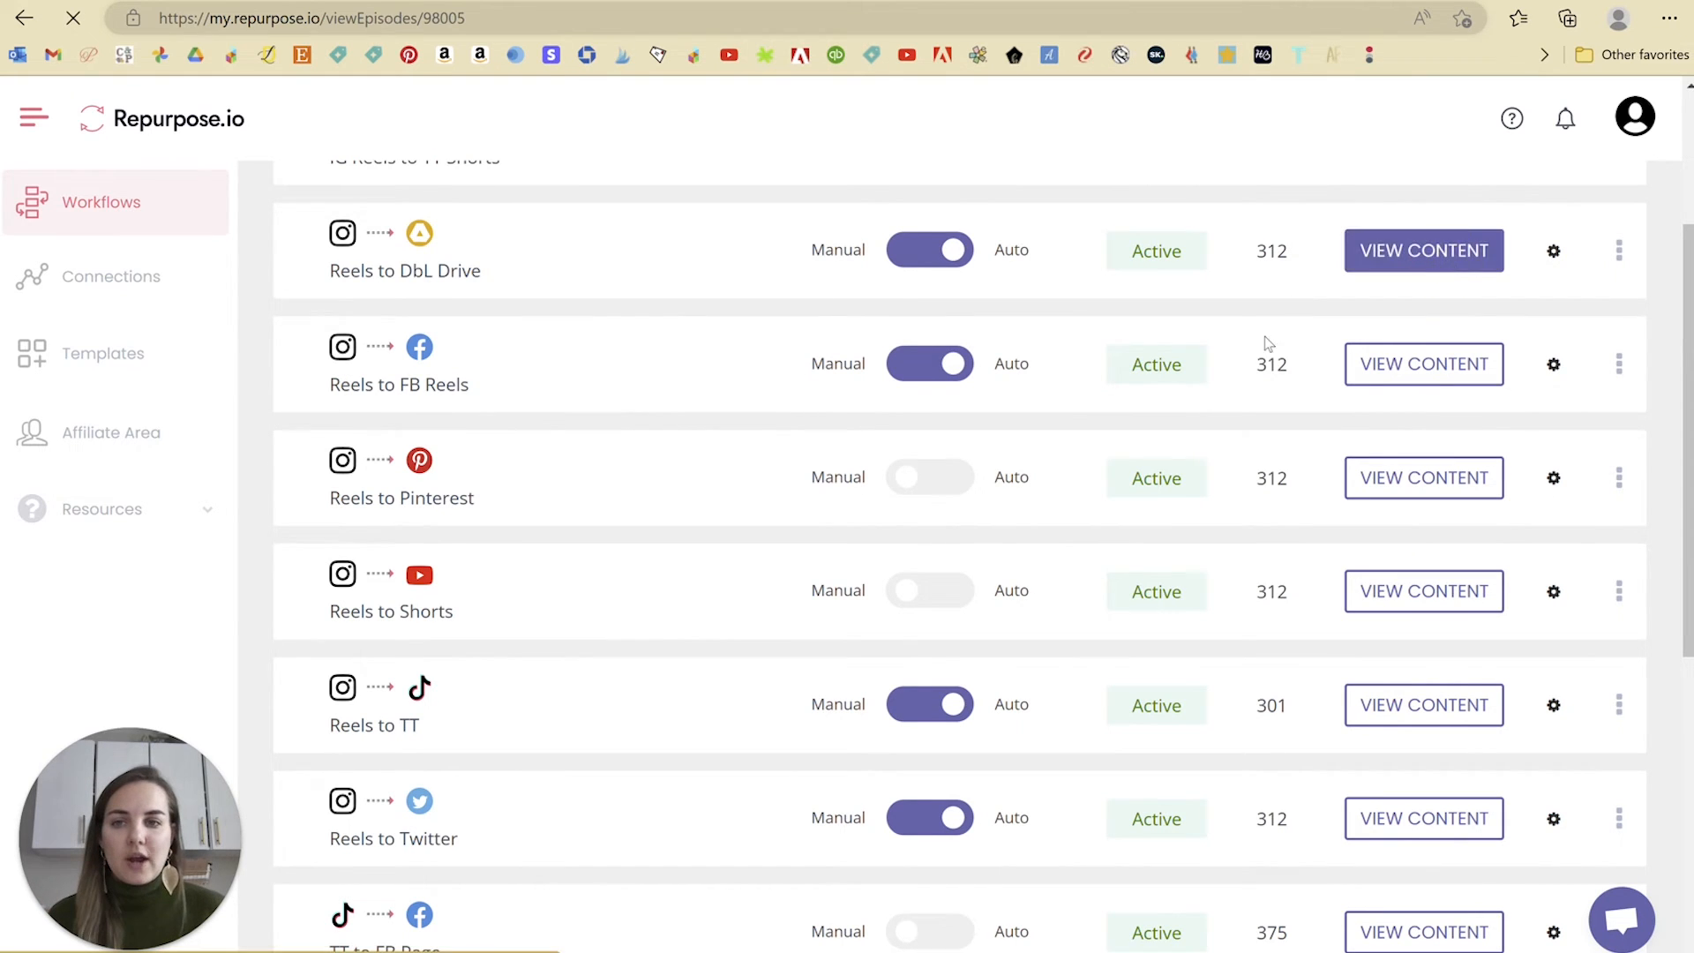
scroll(1214, 503, "down", 2)
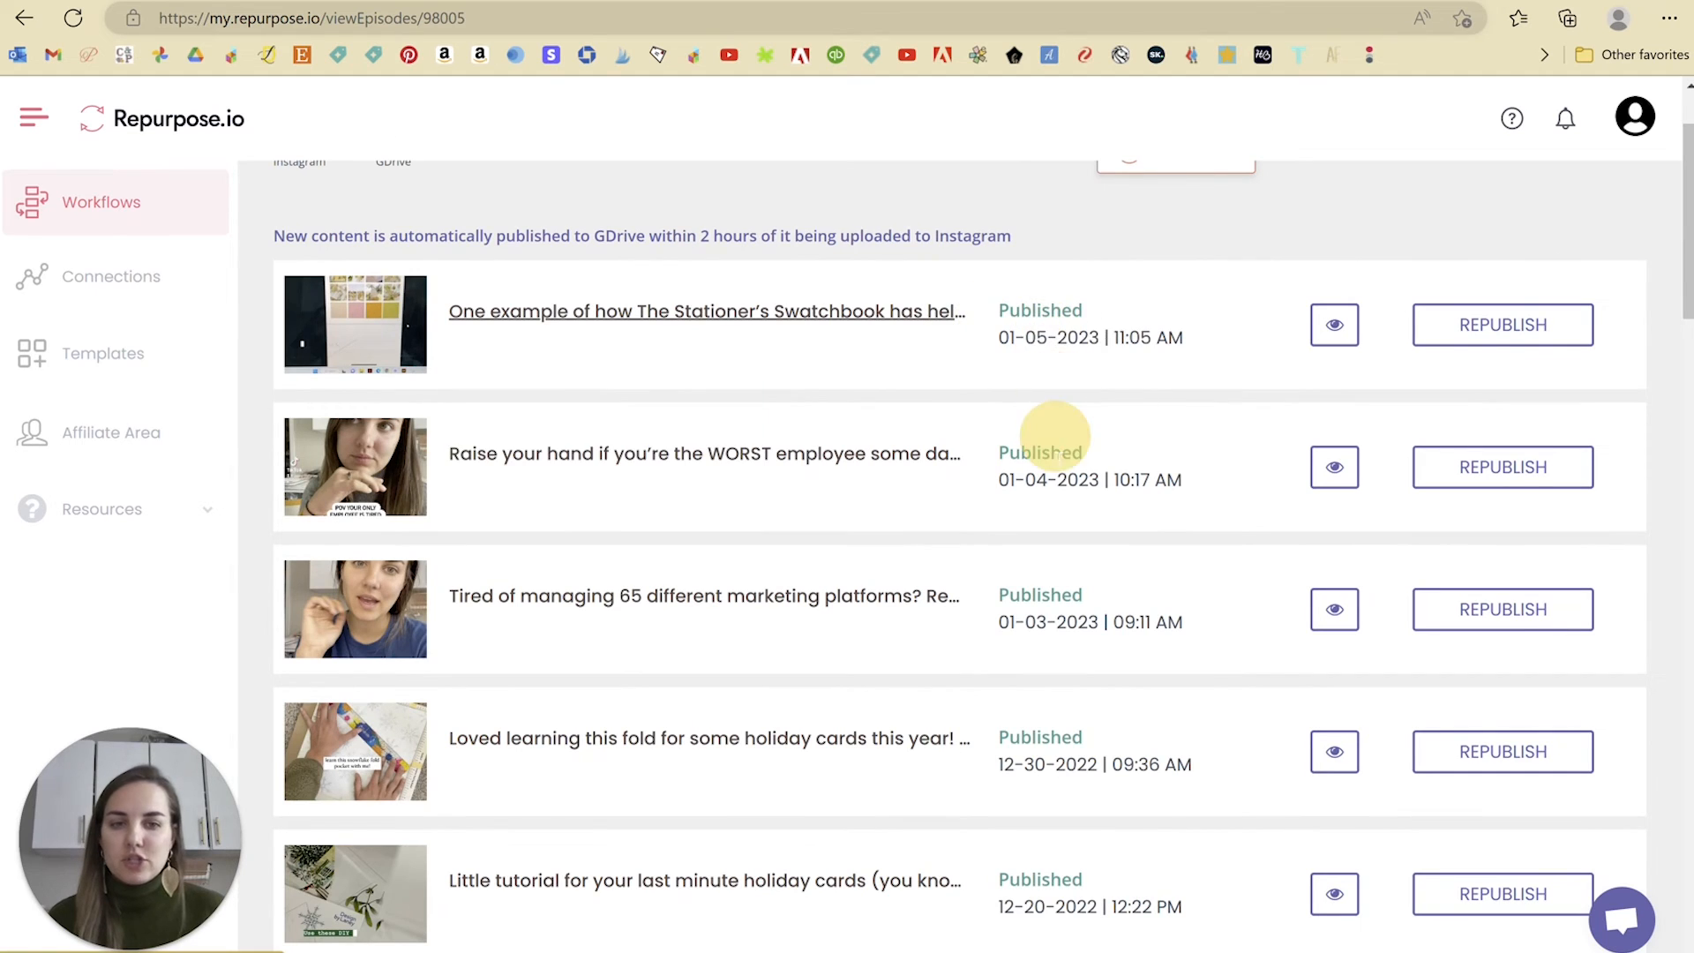
scroll(1161, 559, "down", 10)
scroll(1159, 565, "up", 7)
scroll(1159, 565, "up", 5)
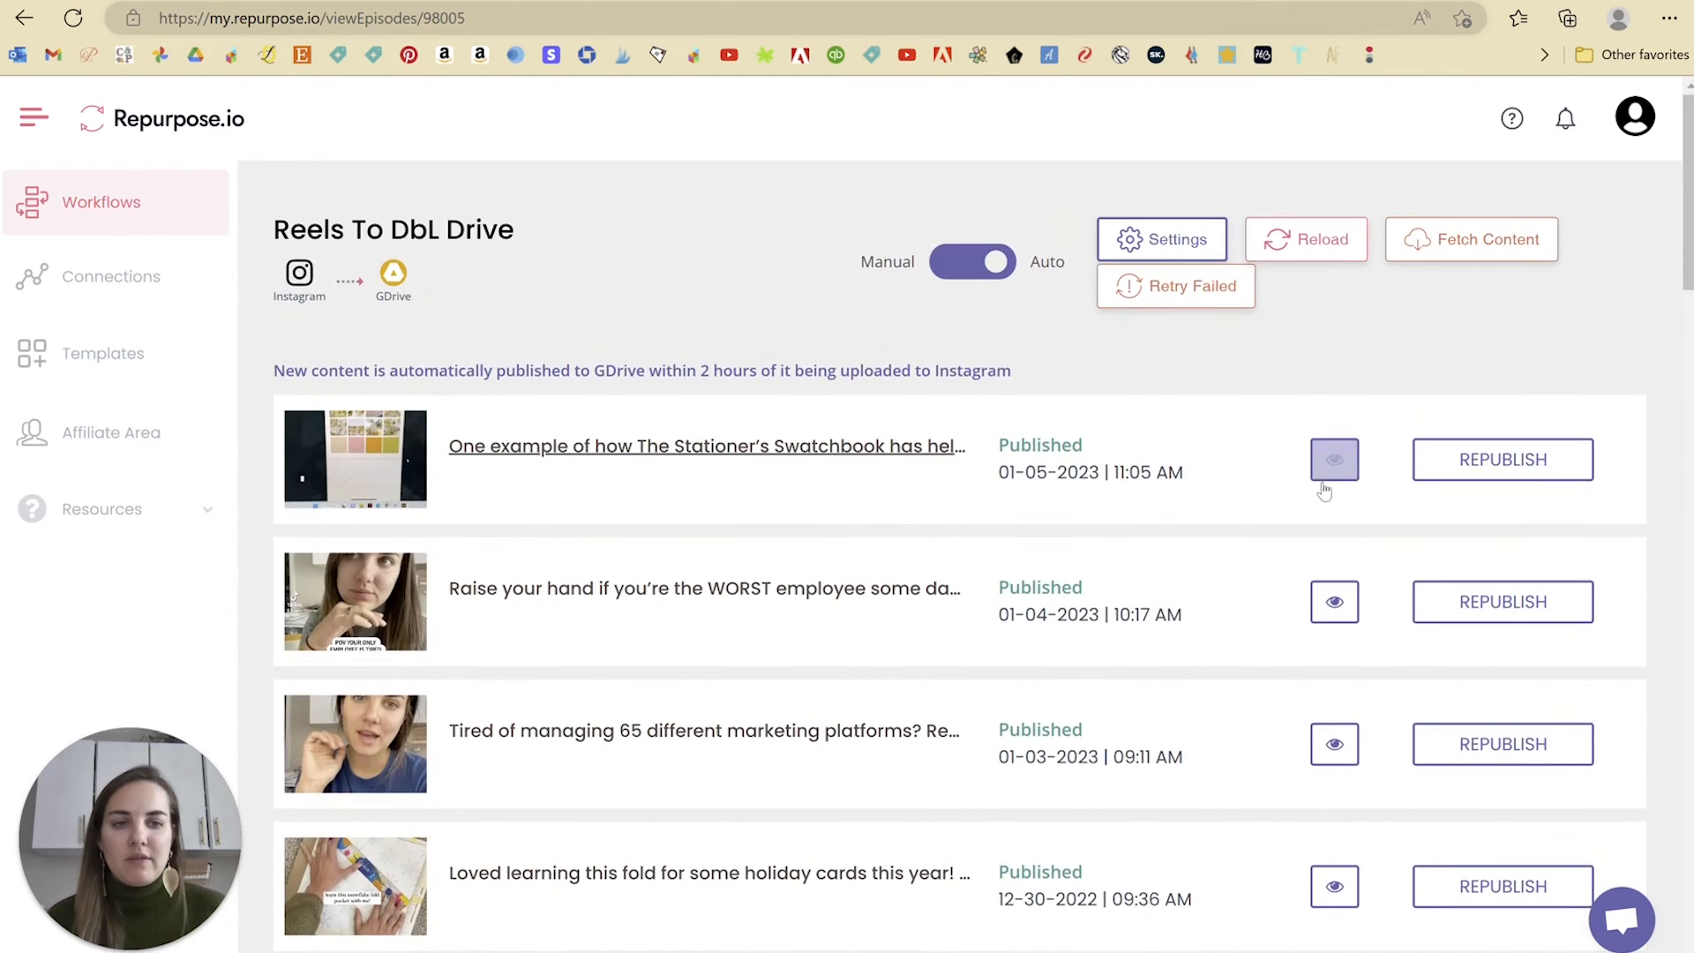
Try to view the newest video's published copy in Google Drive, and go back to the list of workflows.
left_click(1333, 458)
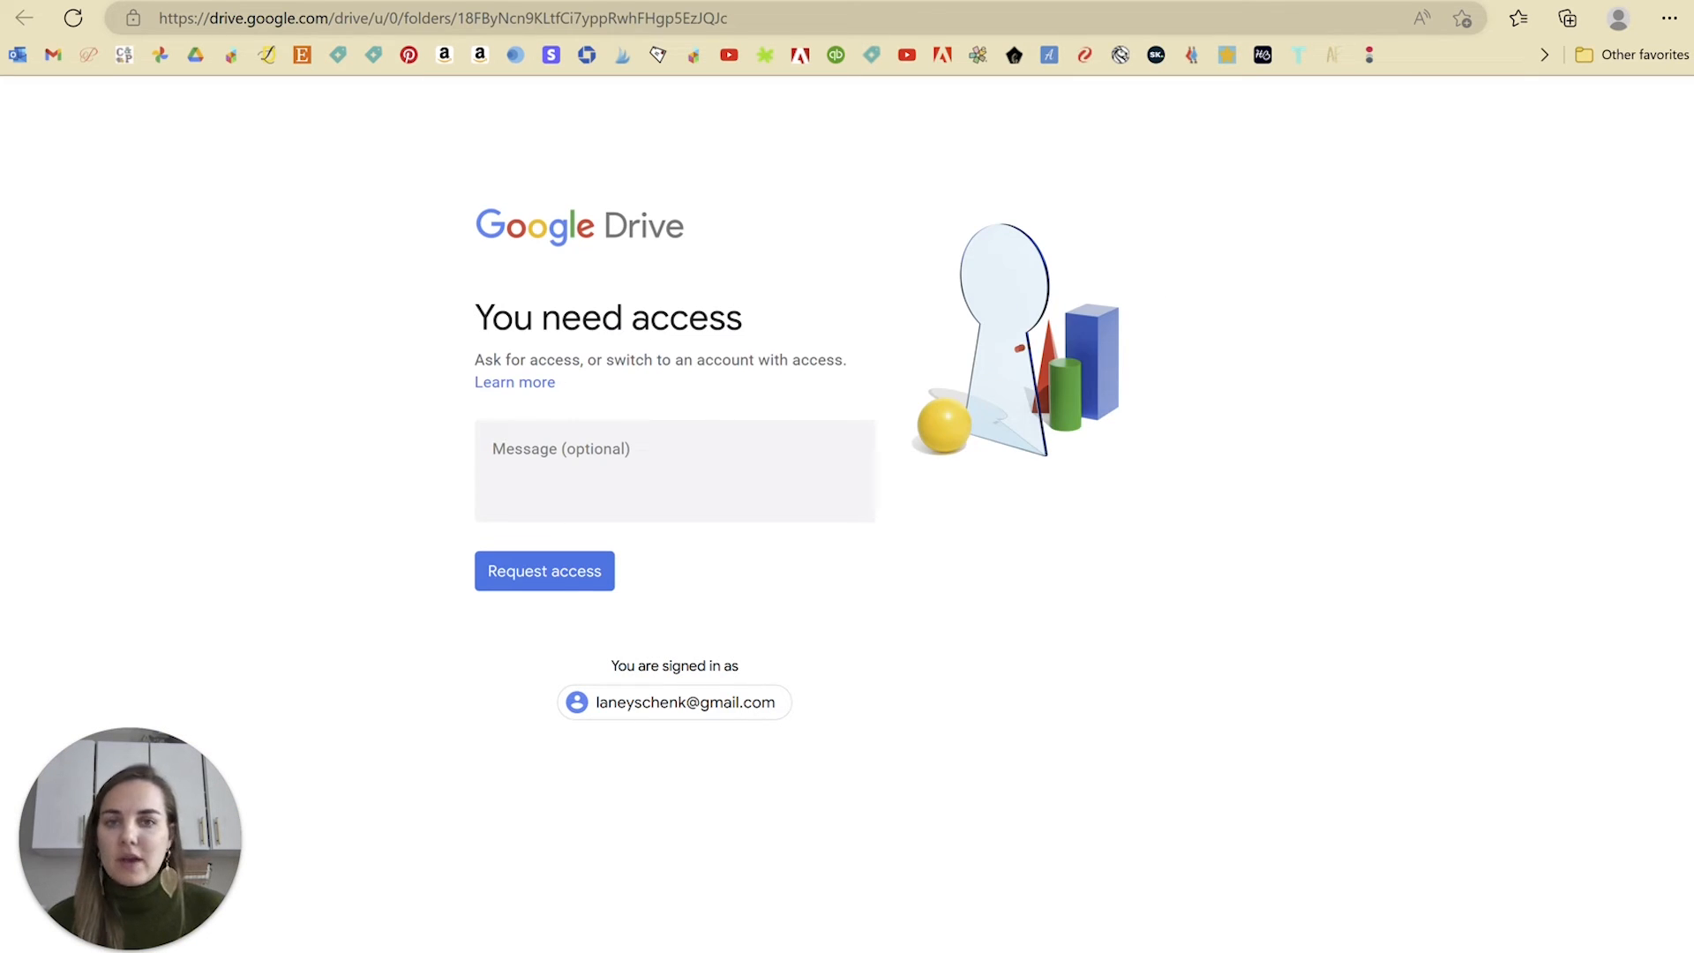
key("ctrl+w")
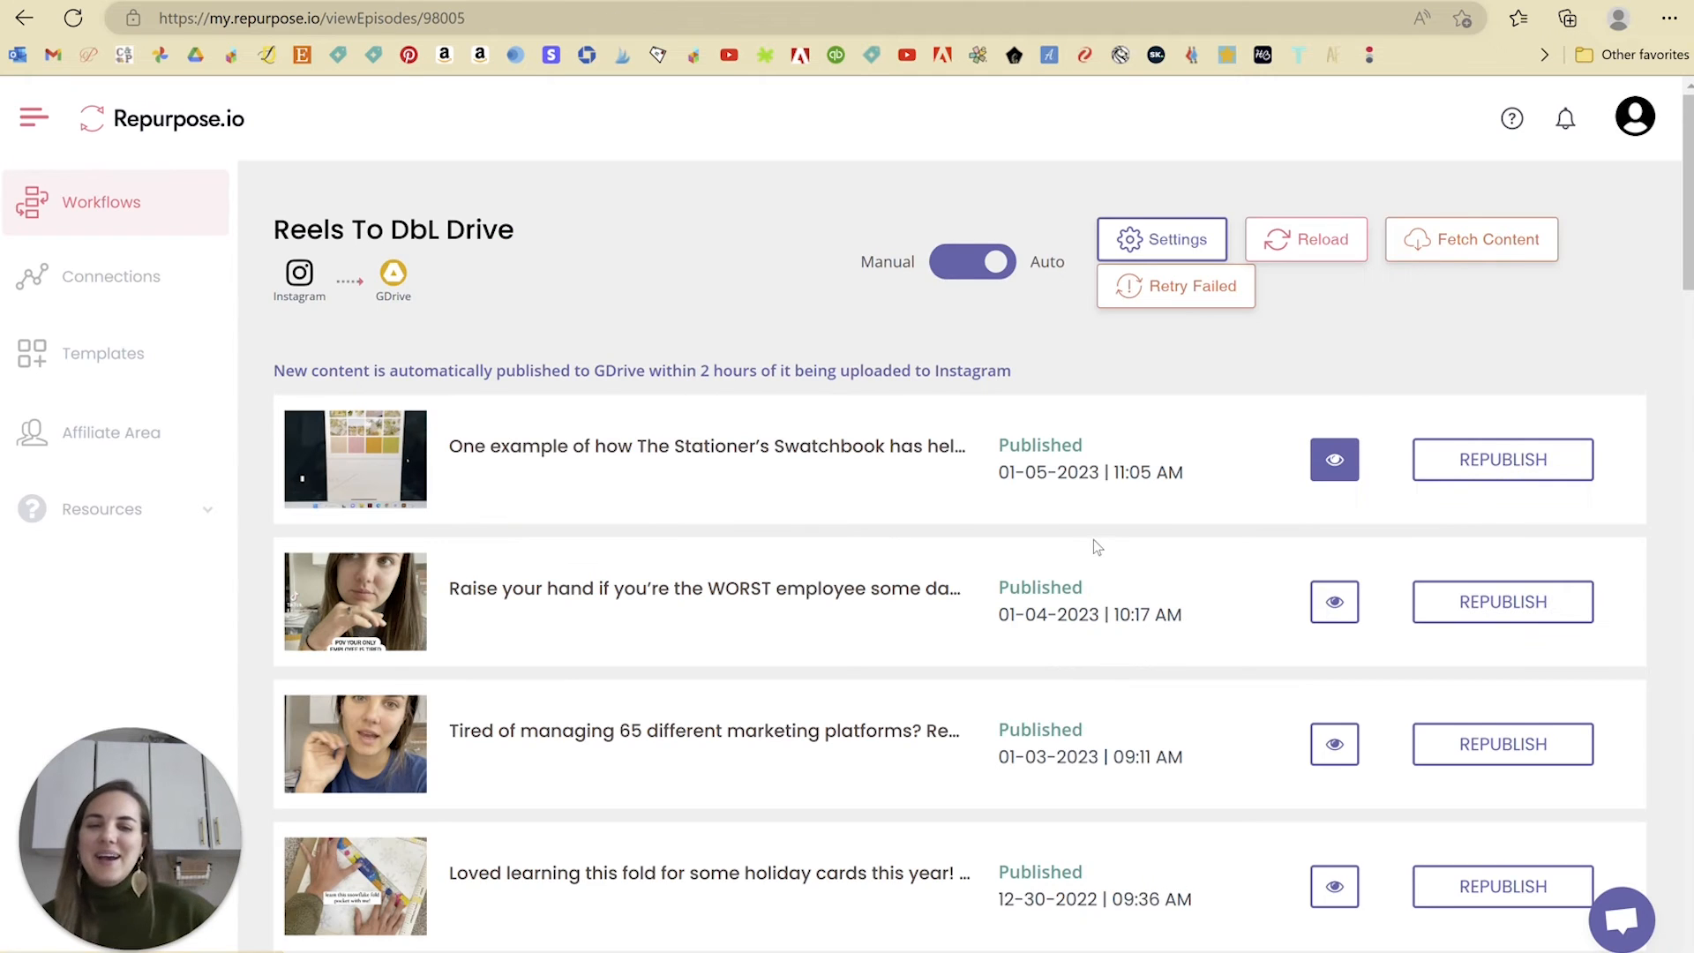
scroll(1094, 536, "down", 2)
scroll(1097, 538, "down", 8)
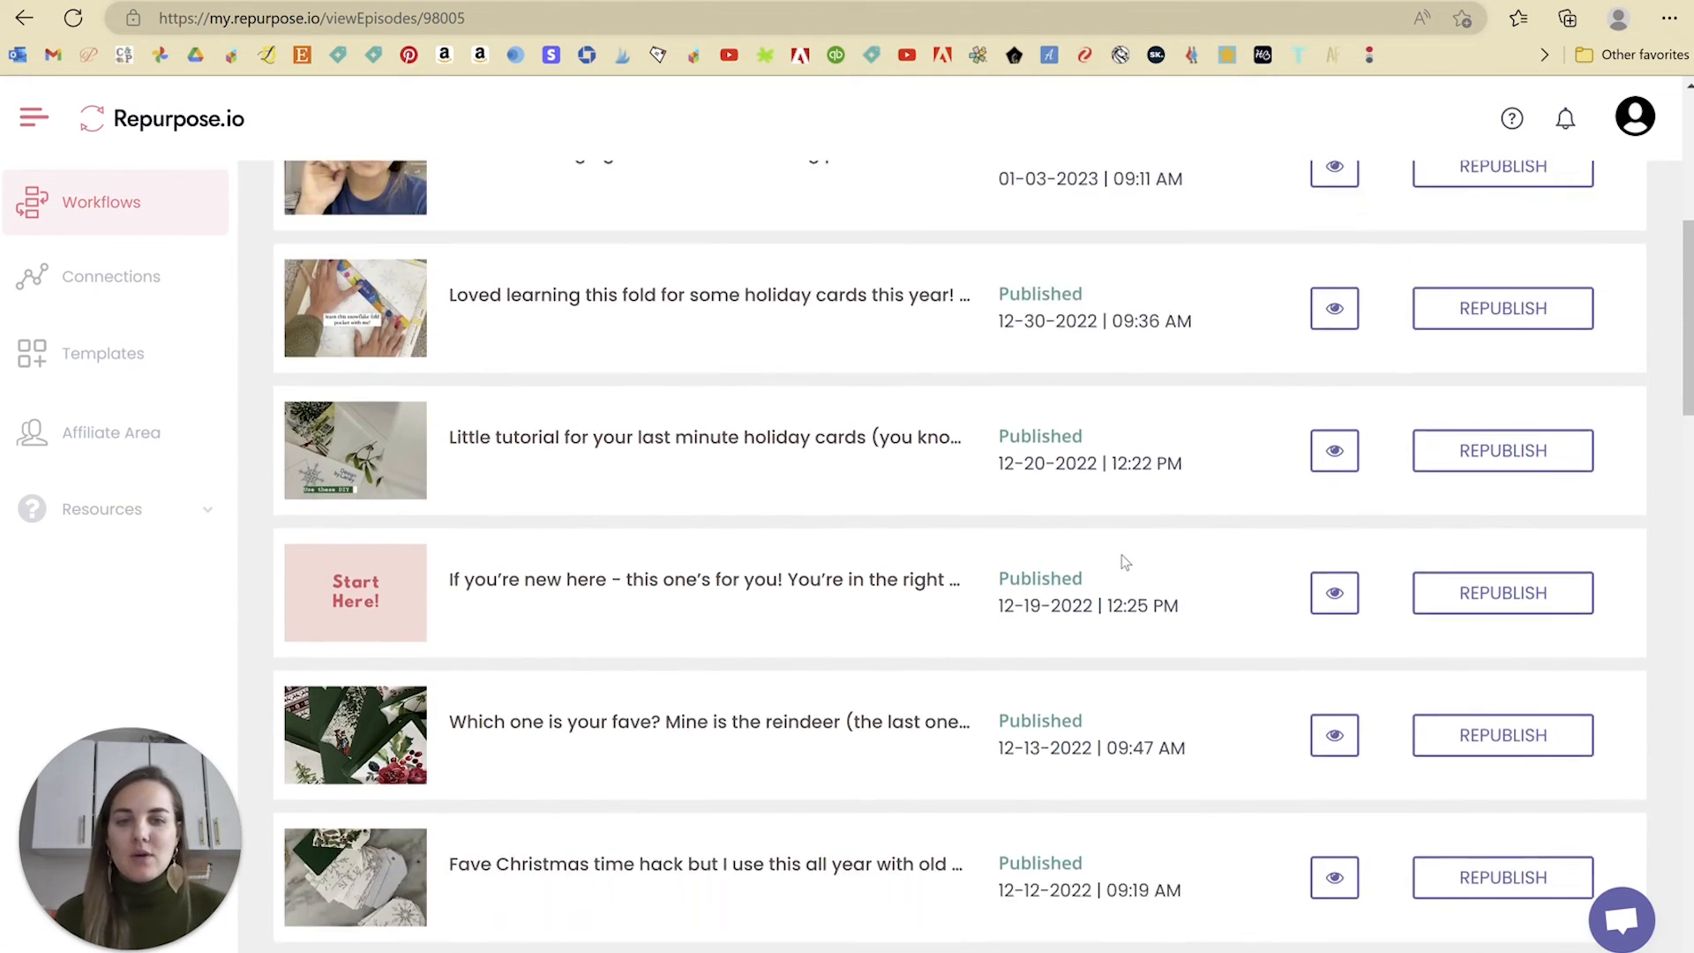
scroll(1156, 719, "up", 10)
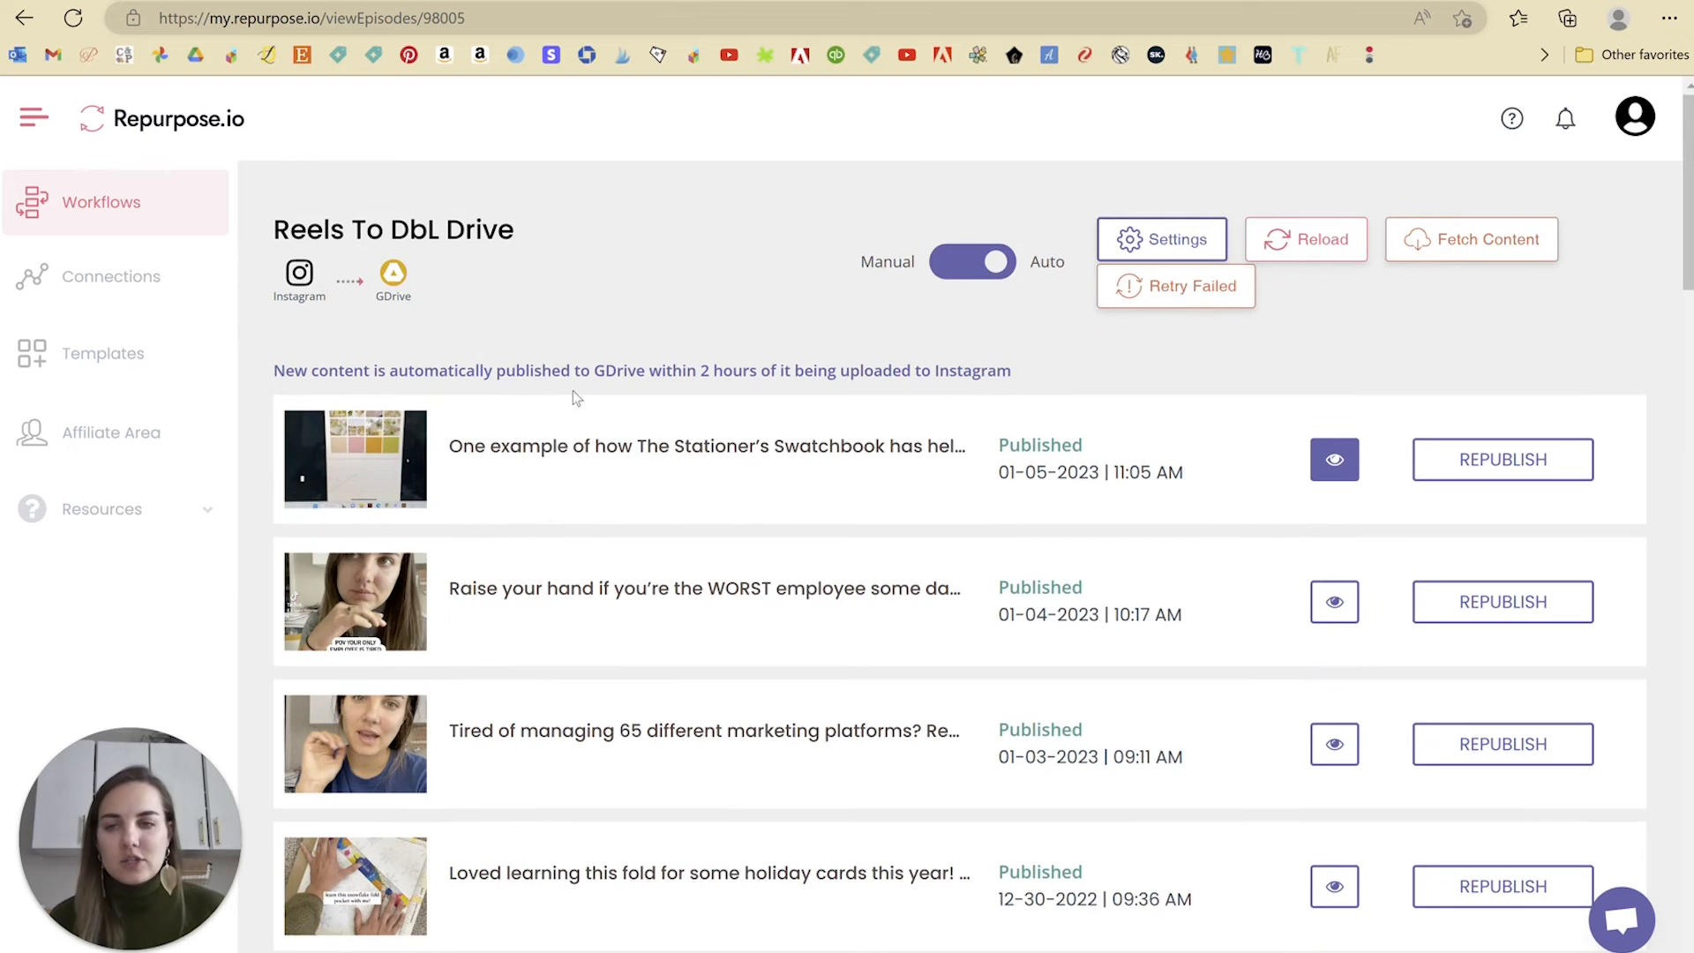
left_click(24, 17)
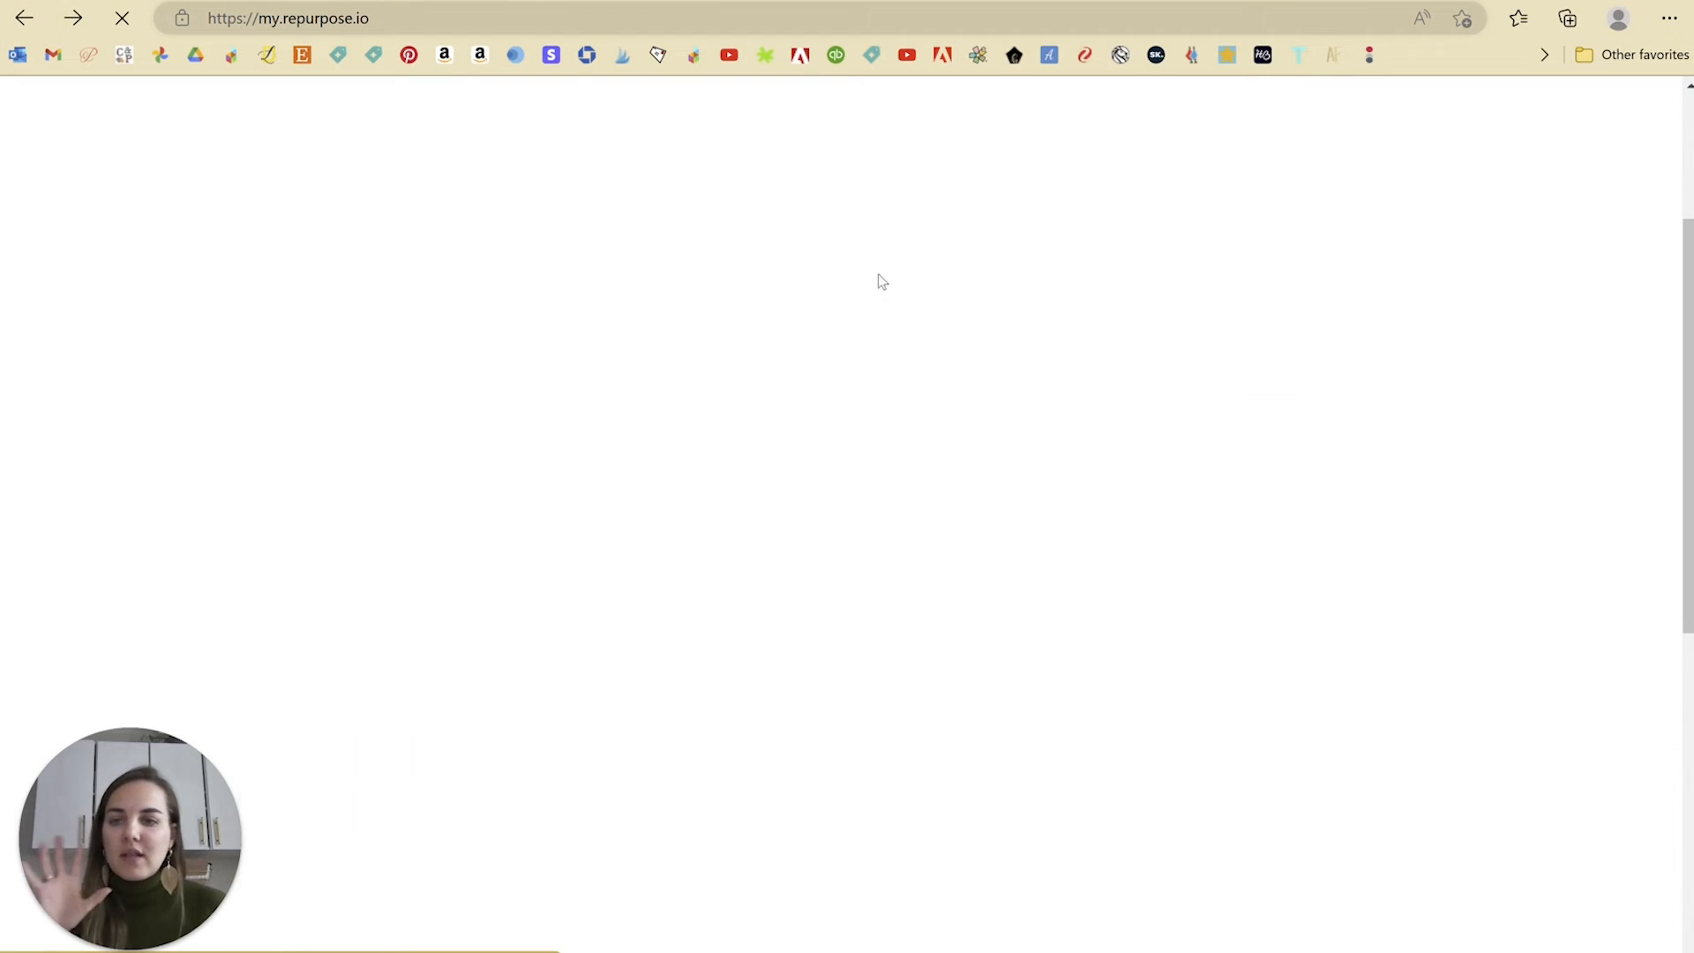
Review the Instagram, TikTok and YouTube workflows through to YT vids to Stationery Squad FB, checking their destinations and publish modes.
scroll(665, 416, "up", 3)
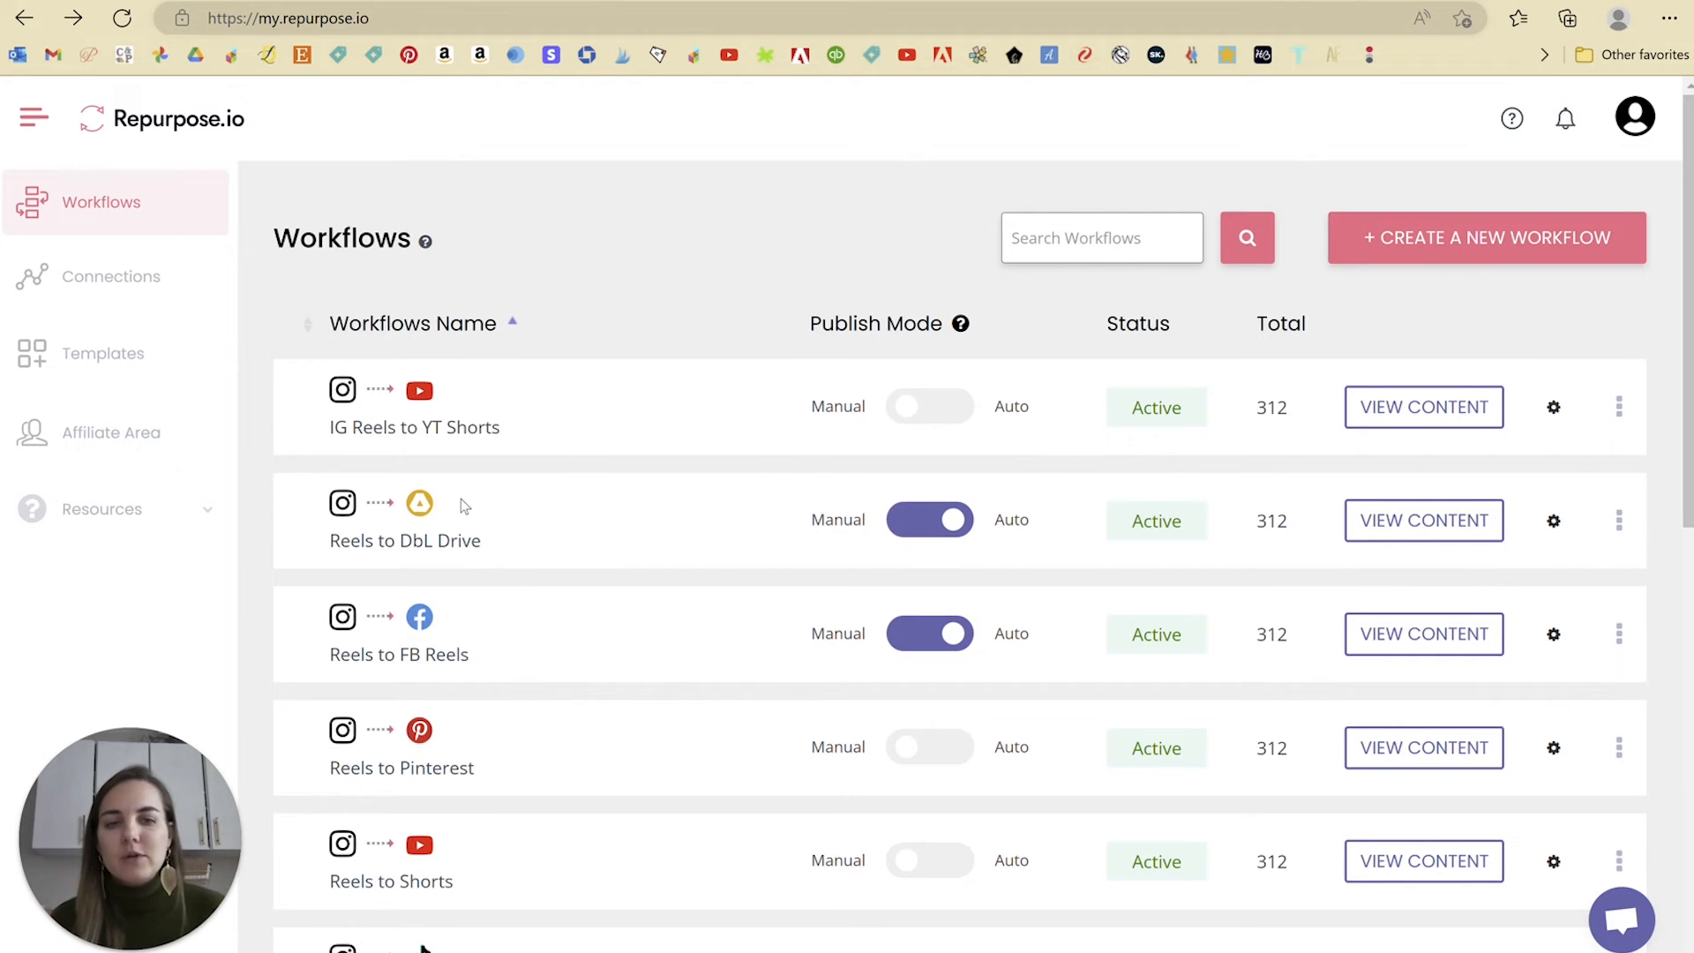
scroll(535, 457, "down", 1)
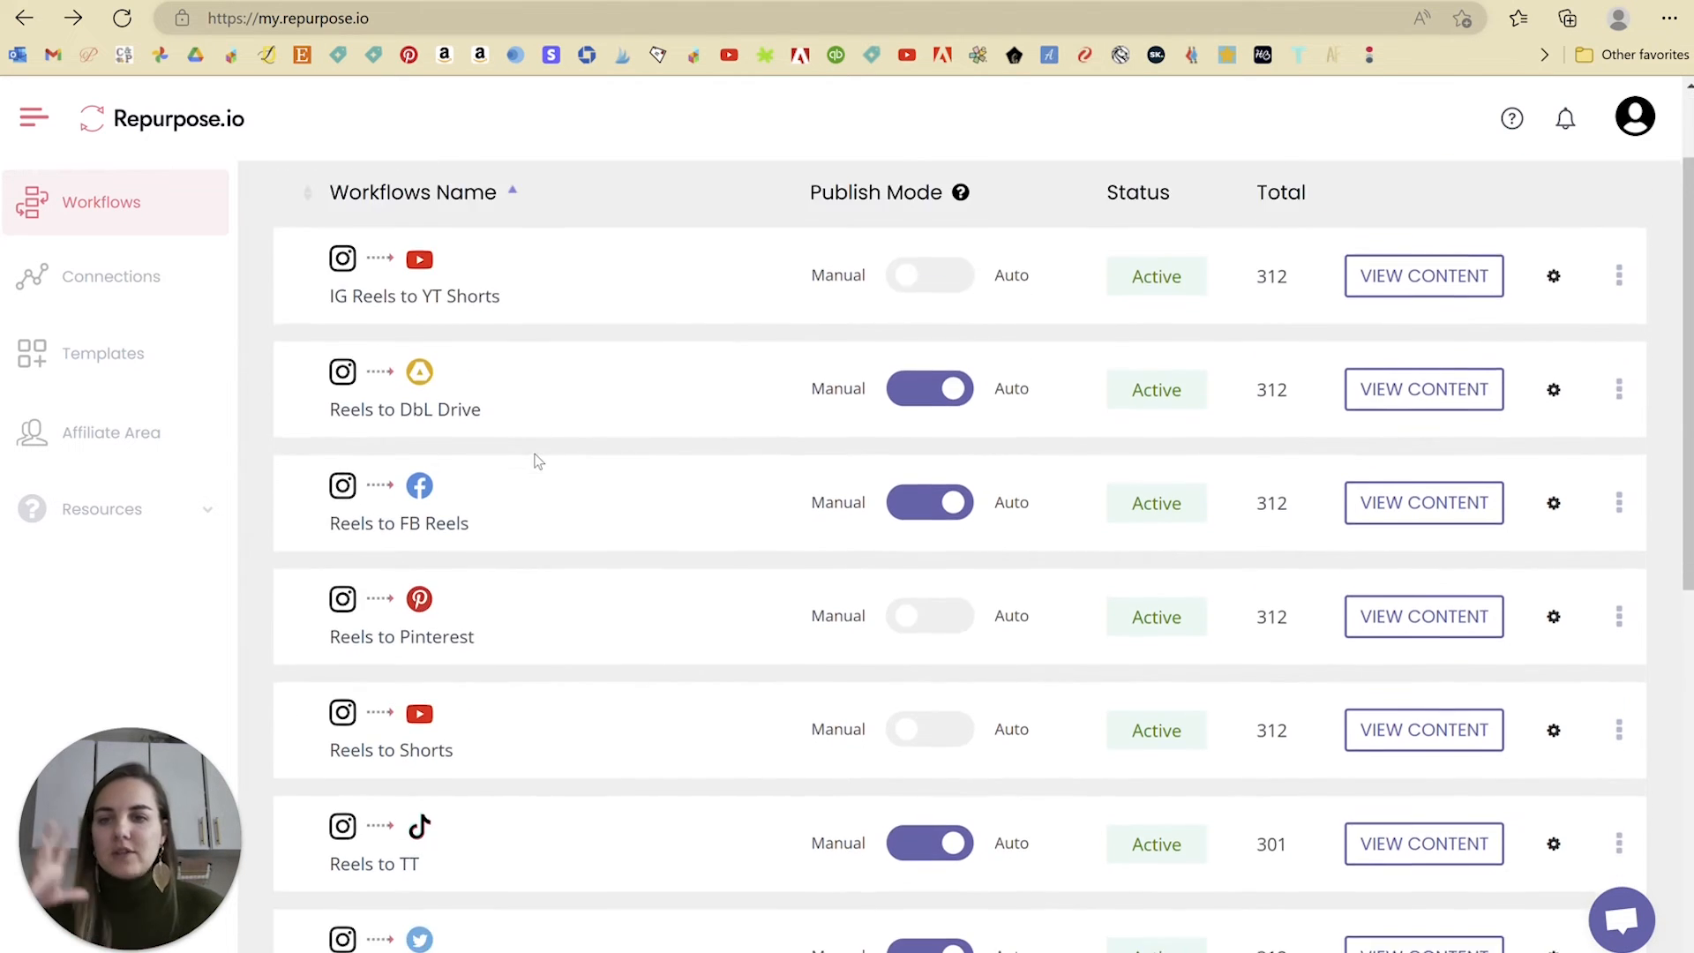
scroll(547, 457, "down", 1)
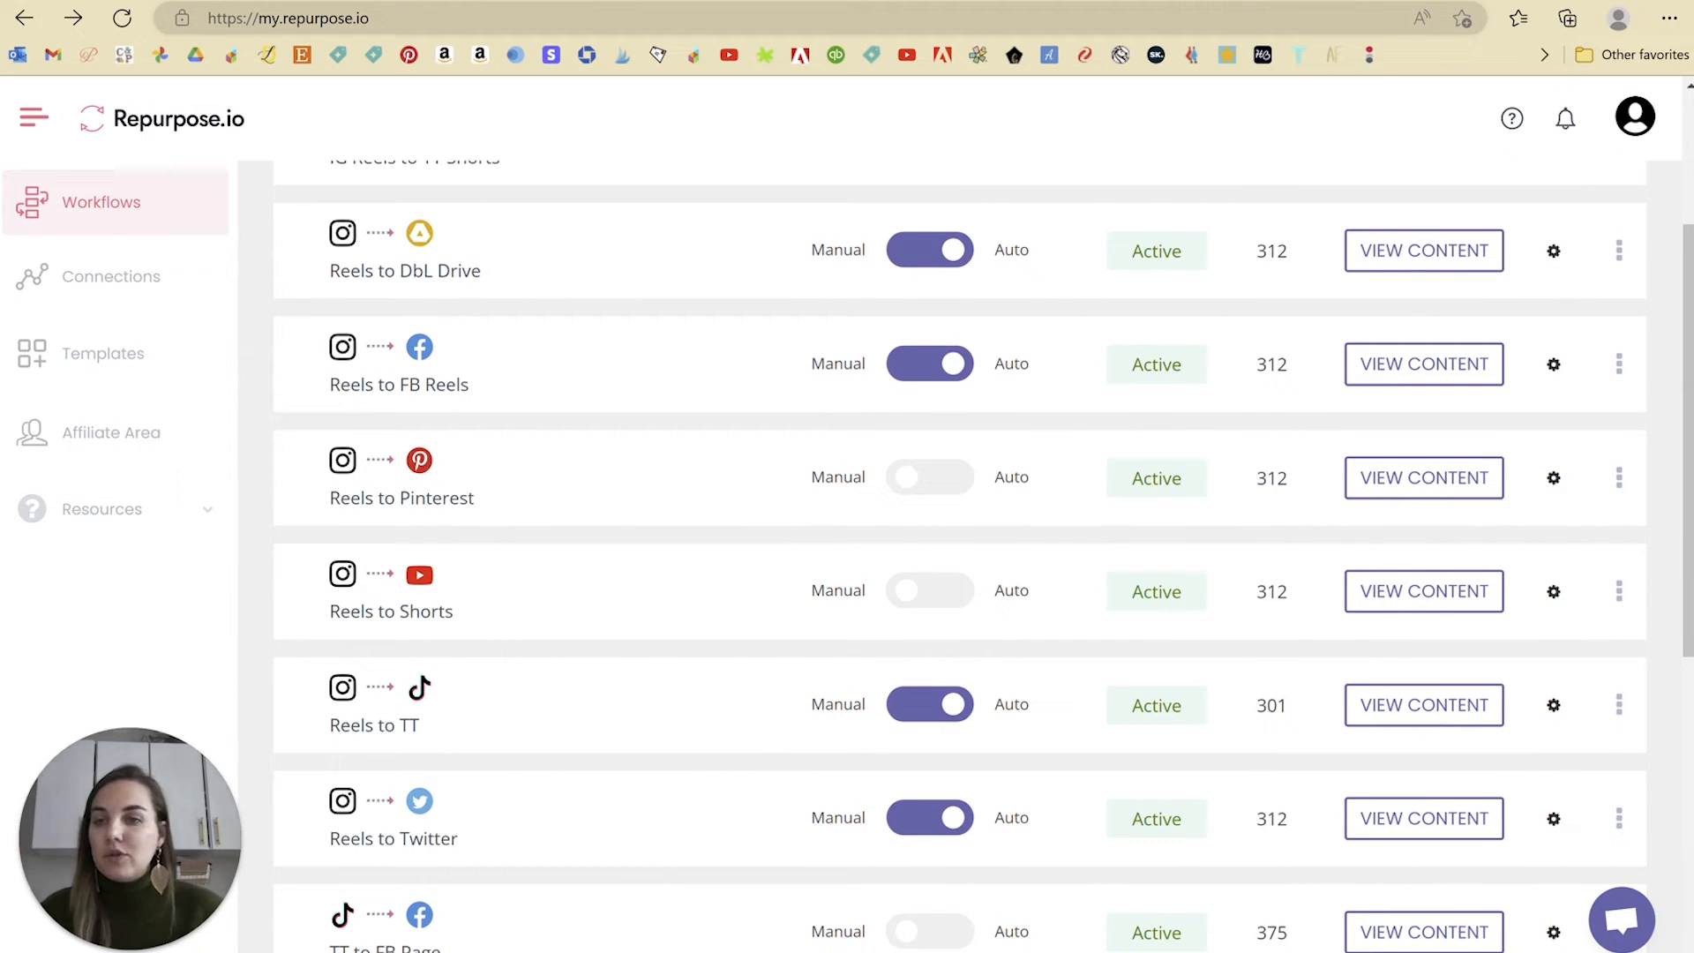
left_click_drag(397, 381, 513, 362)
left_click(512, 382)
scroll(514, 385, "down", 2)
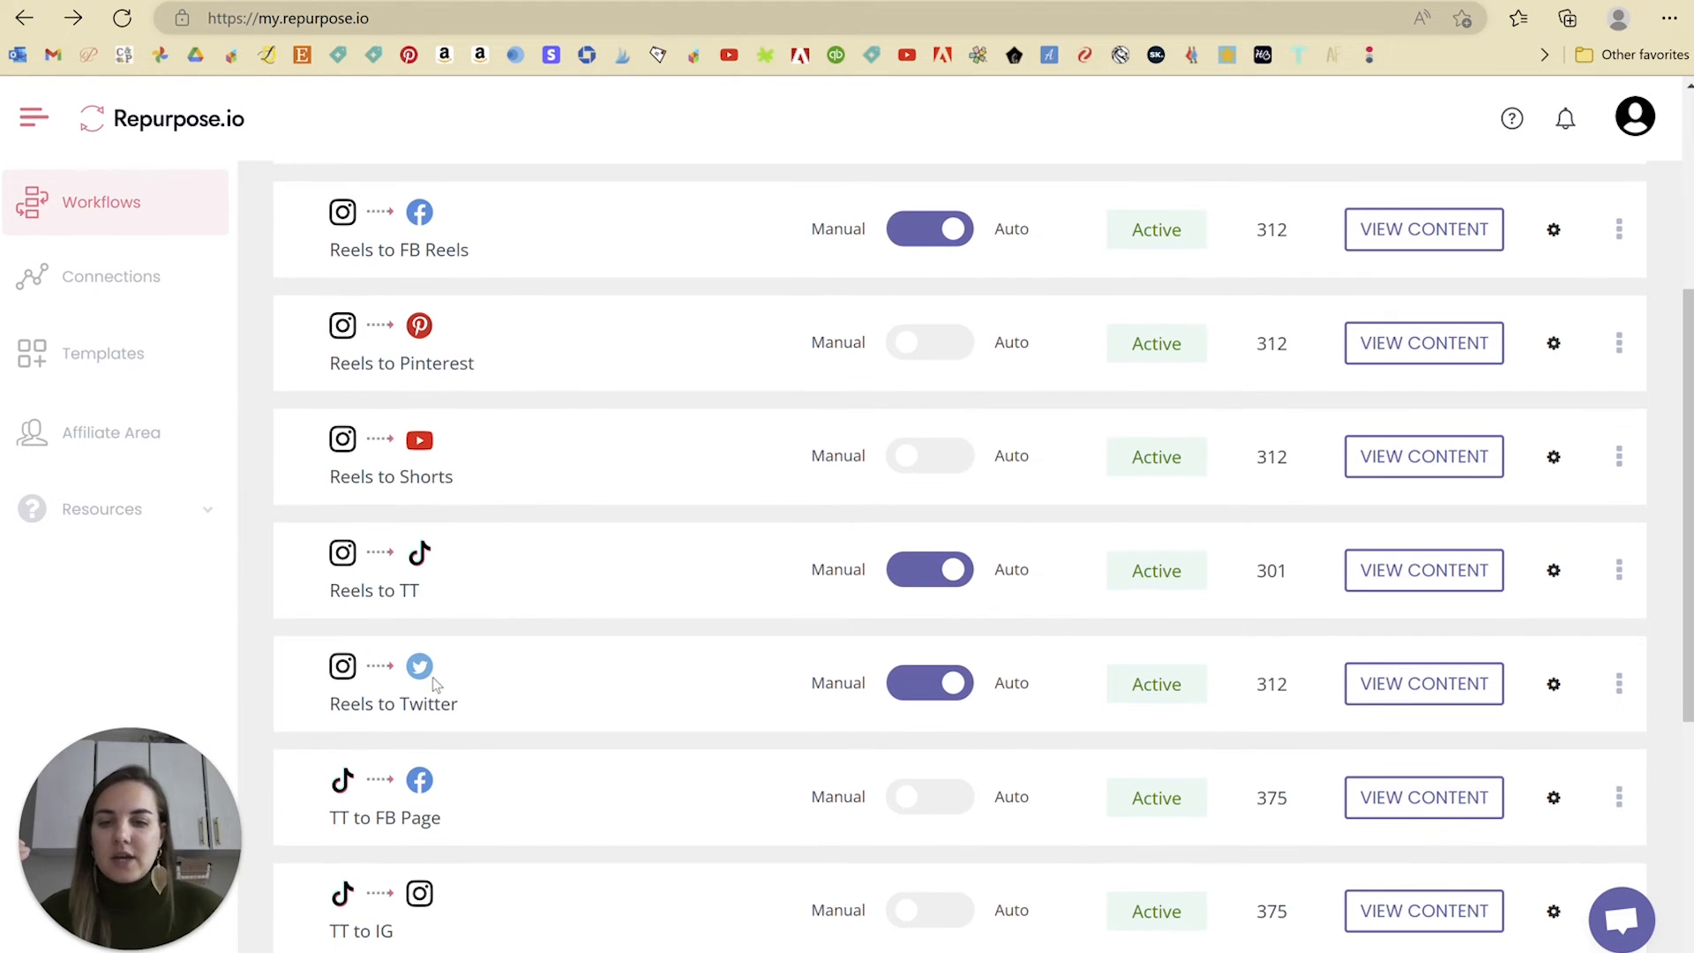
scroll(547, 716, "up", 2)
scroll(539, 688, "down", 8)
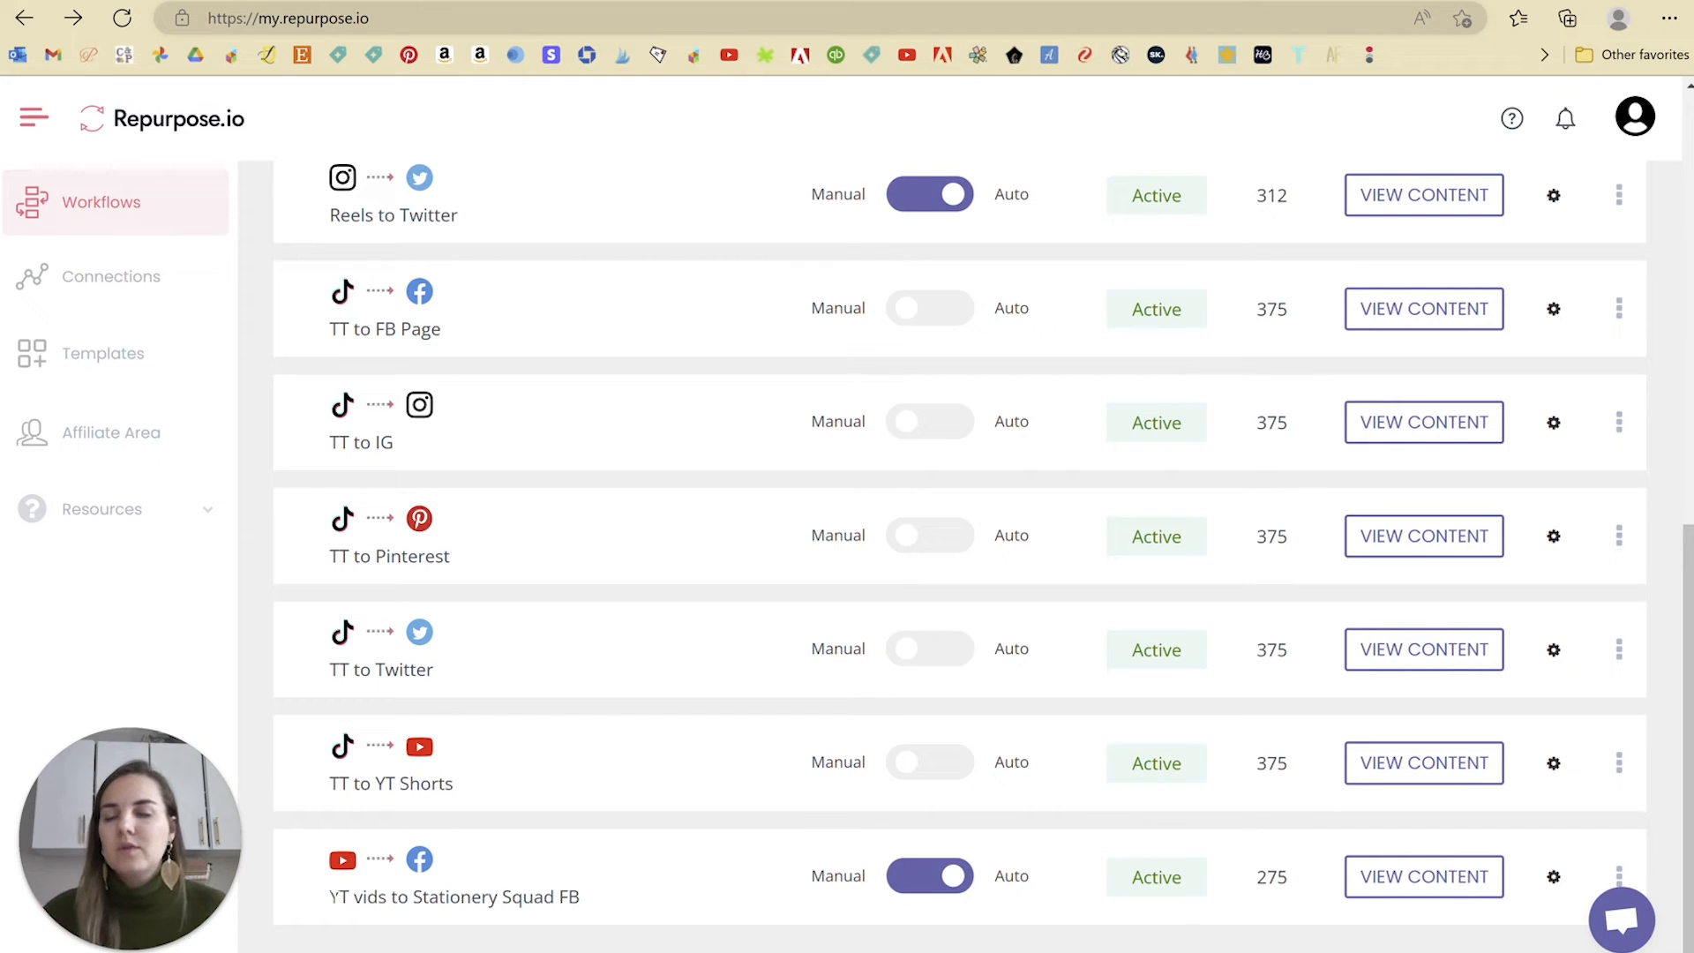
left_click_drag(582, 899, 415, 902)
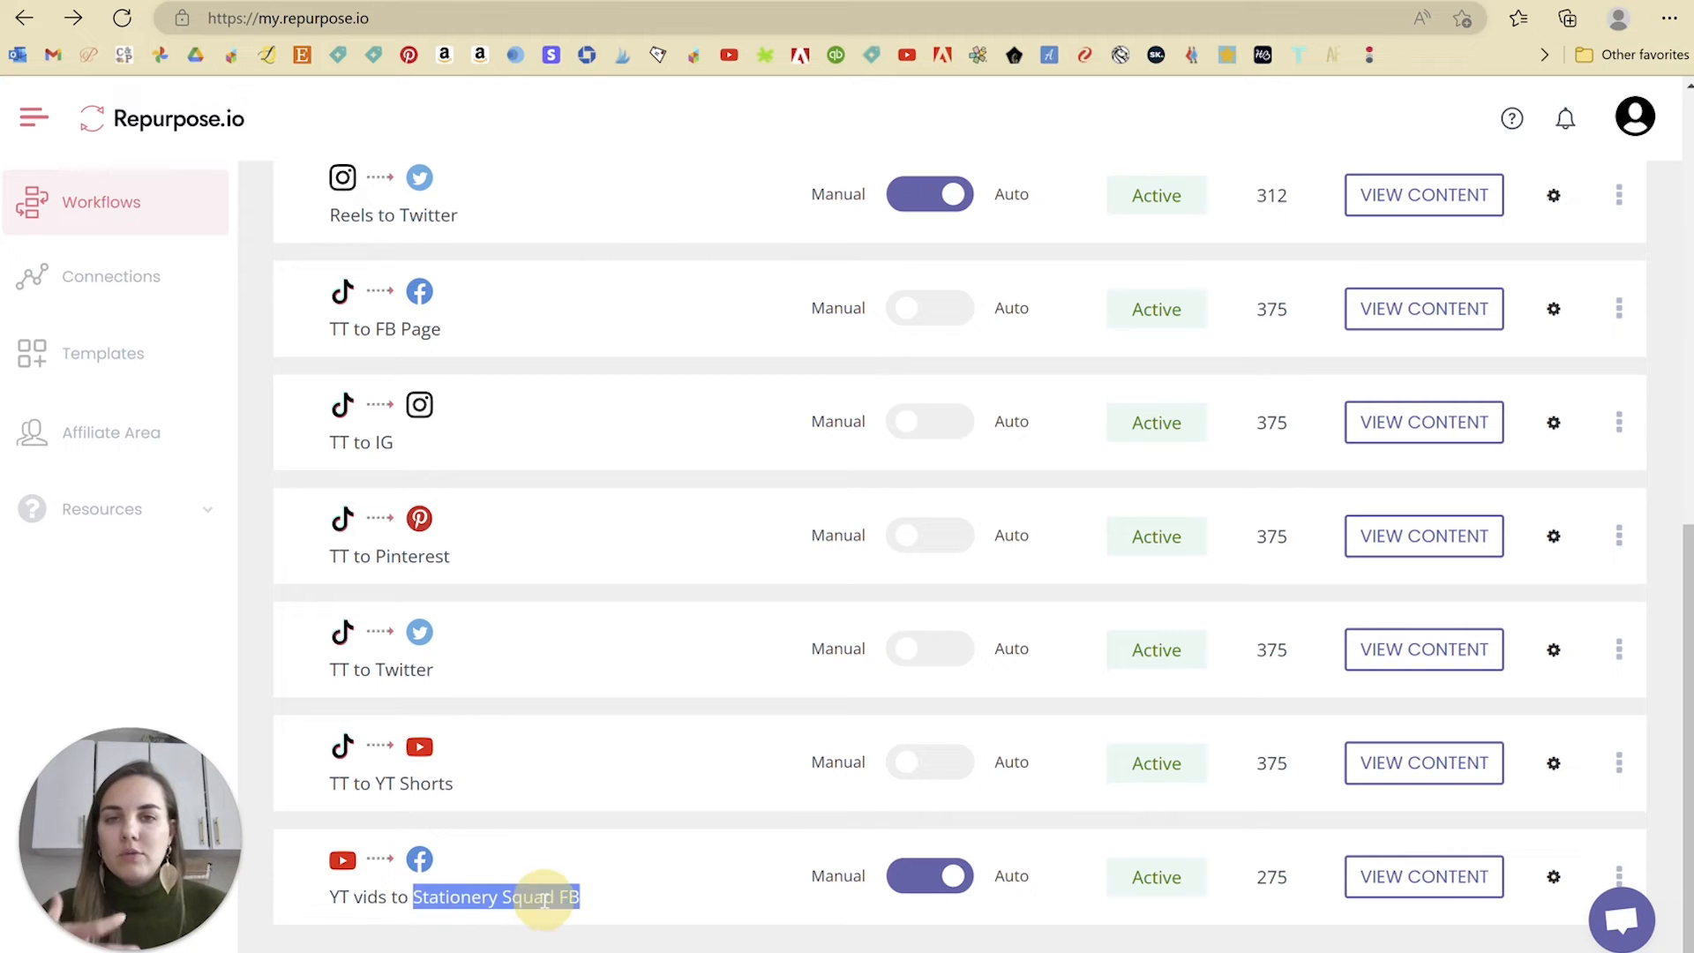
left_click(633, 914)
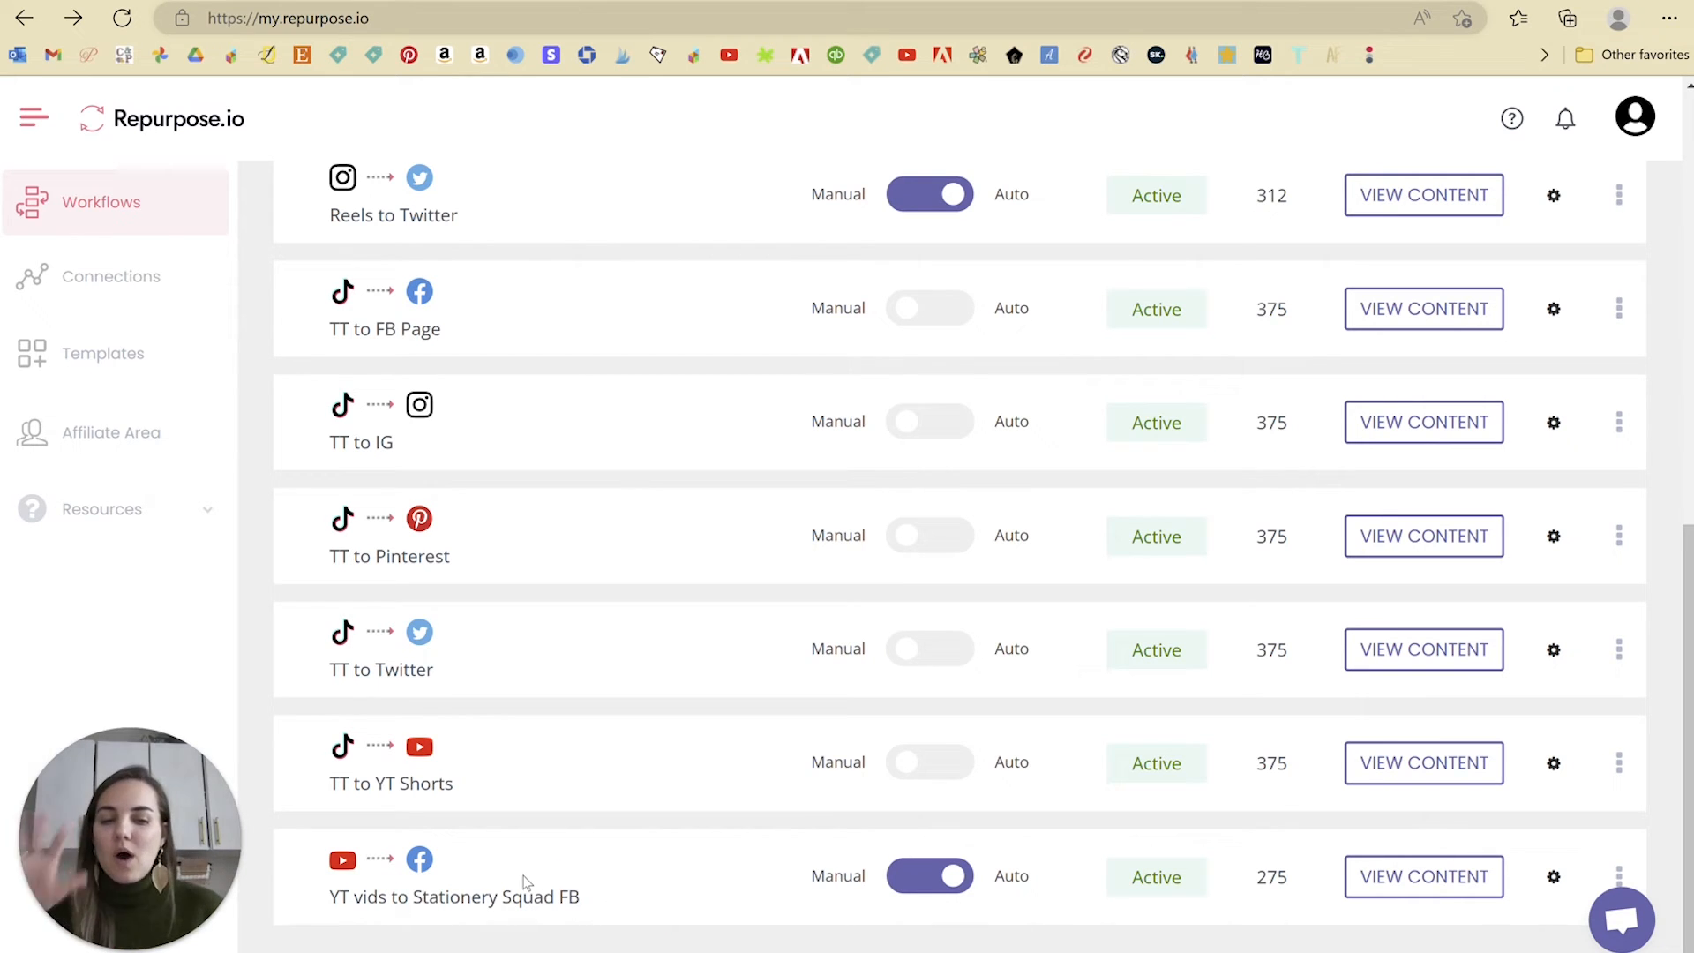
Delete the IG Reels to YT Shorts workflow from the list of workflows.
scroll(579, 793, "up", 8)
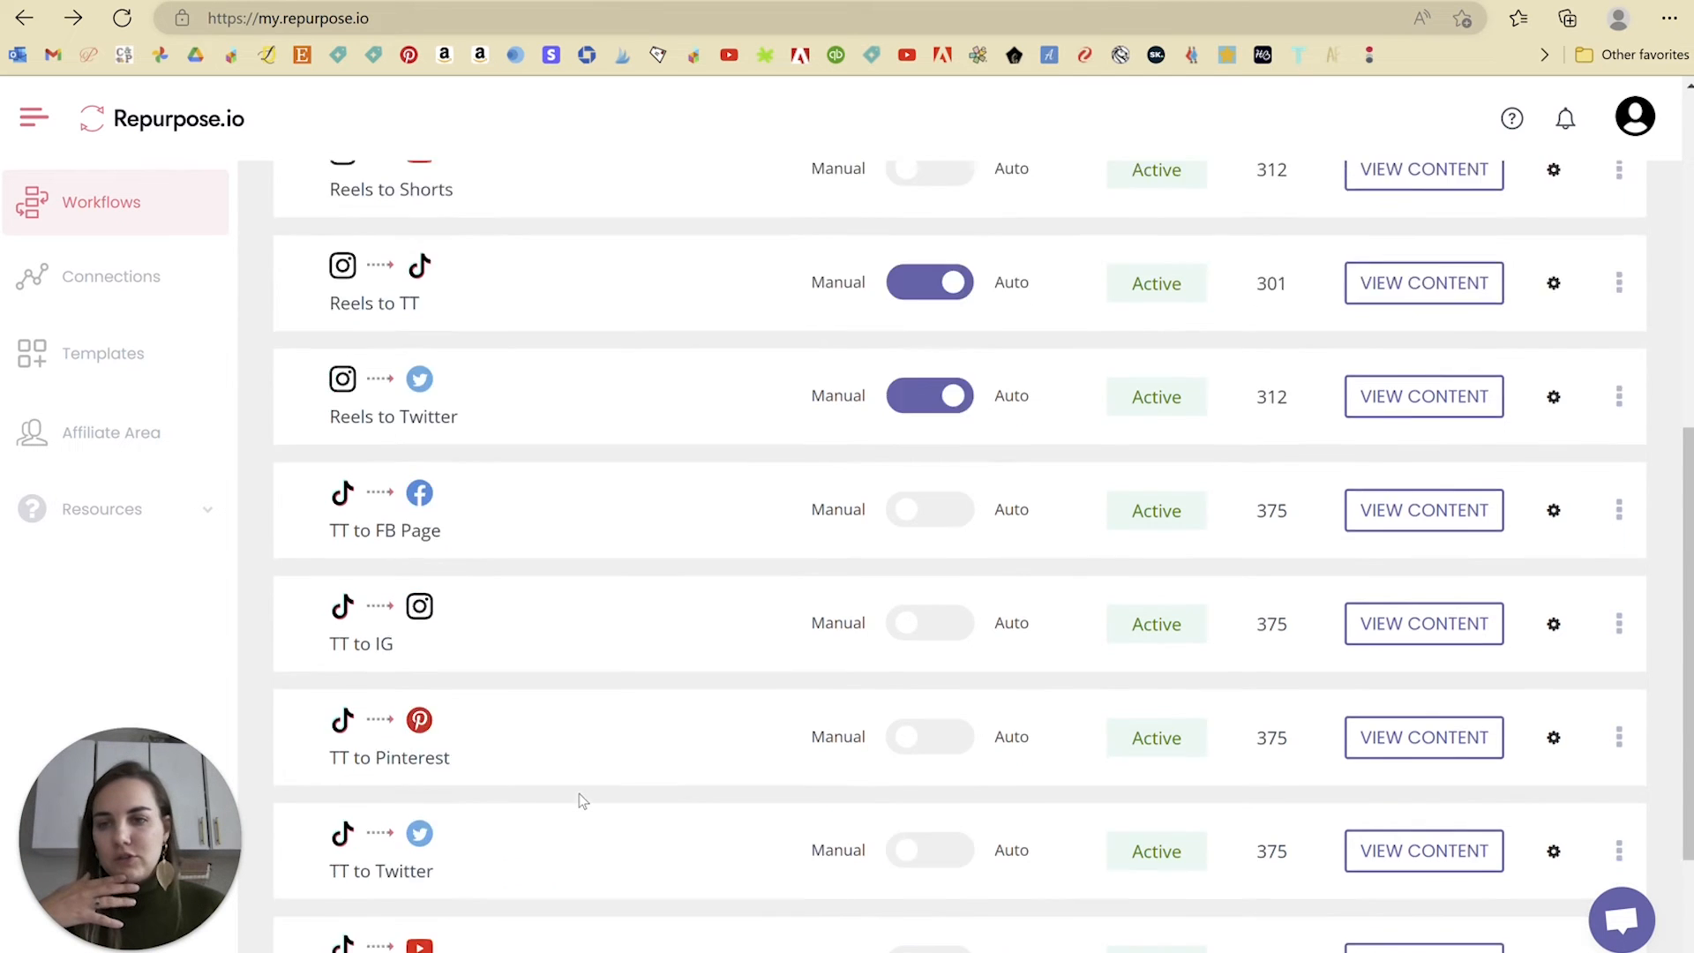
scroll(579, 793, "up", 1)
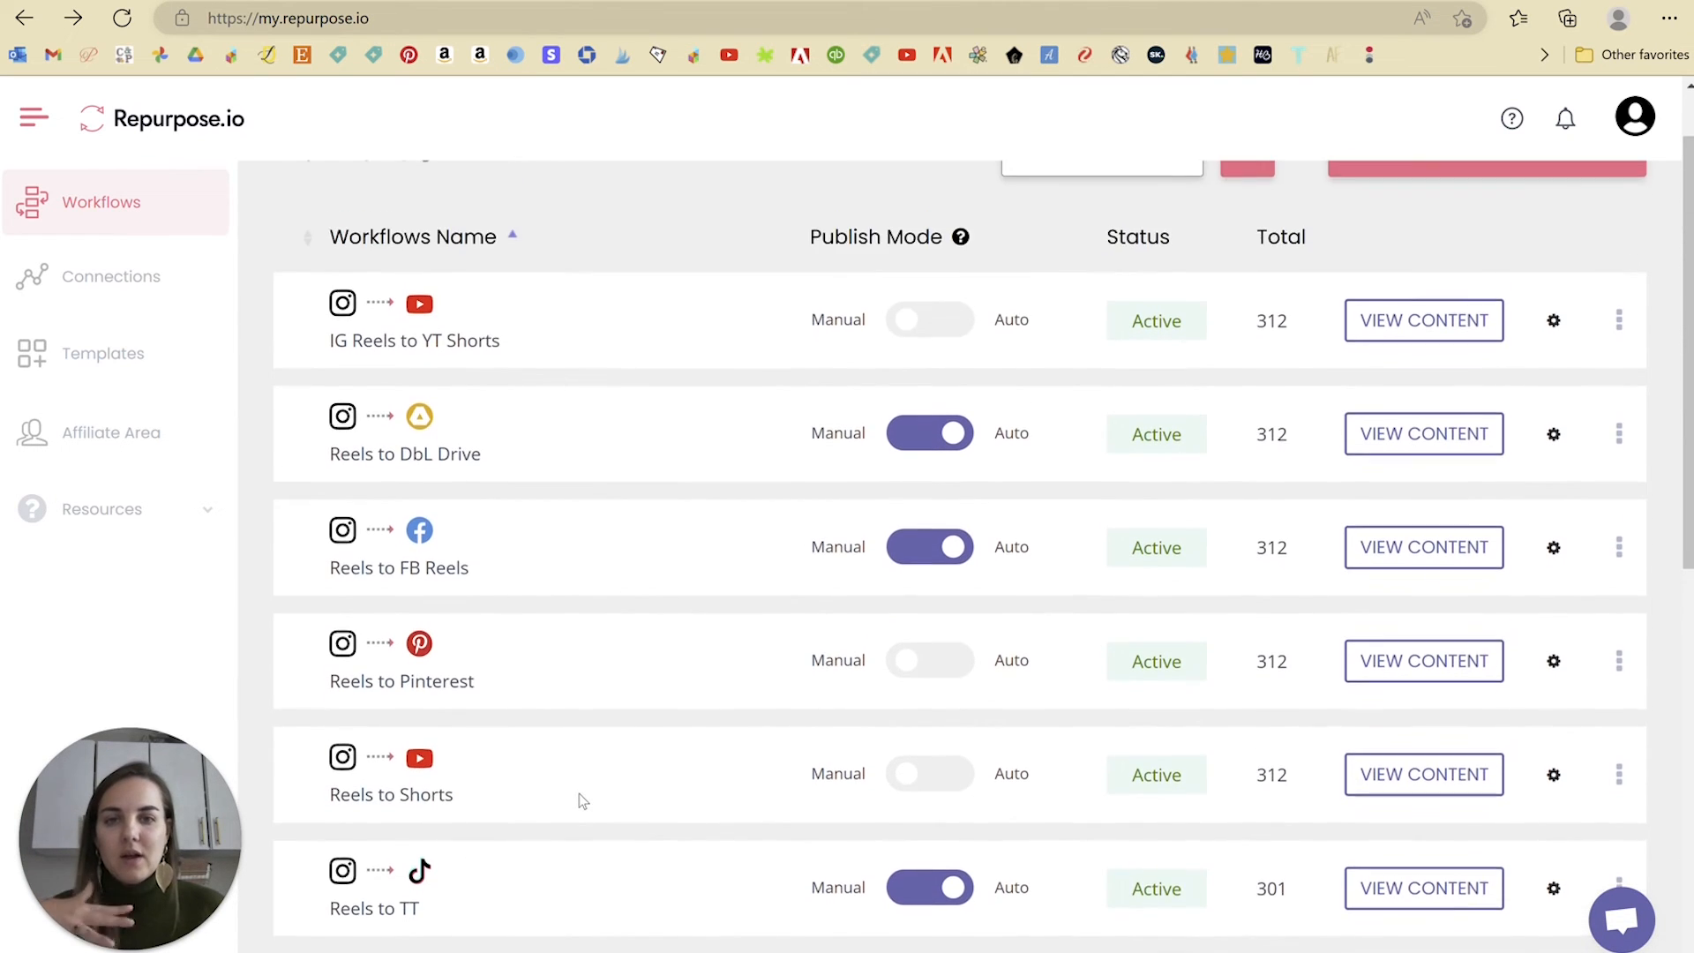
scroll(578, 792, "down", 1)
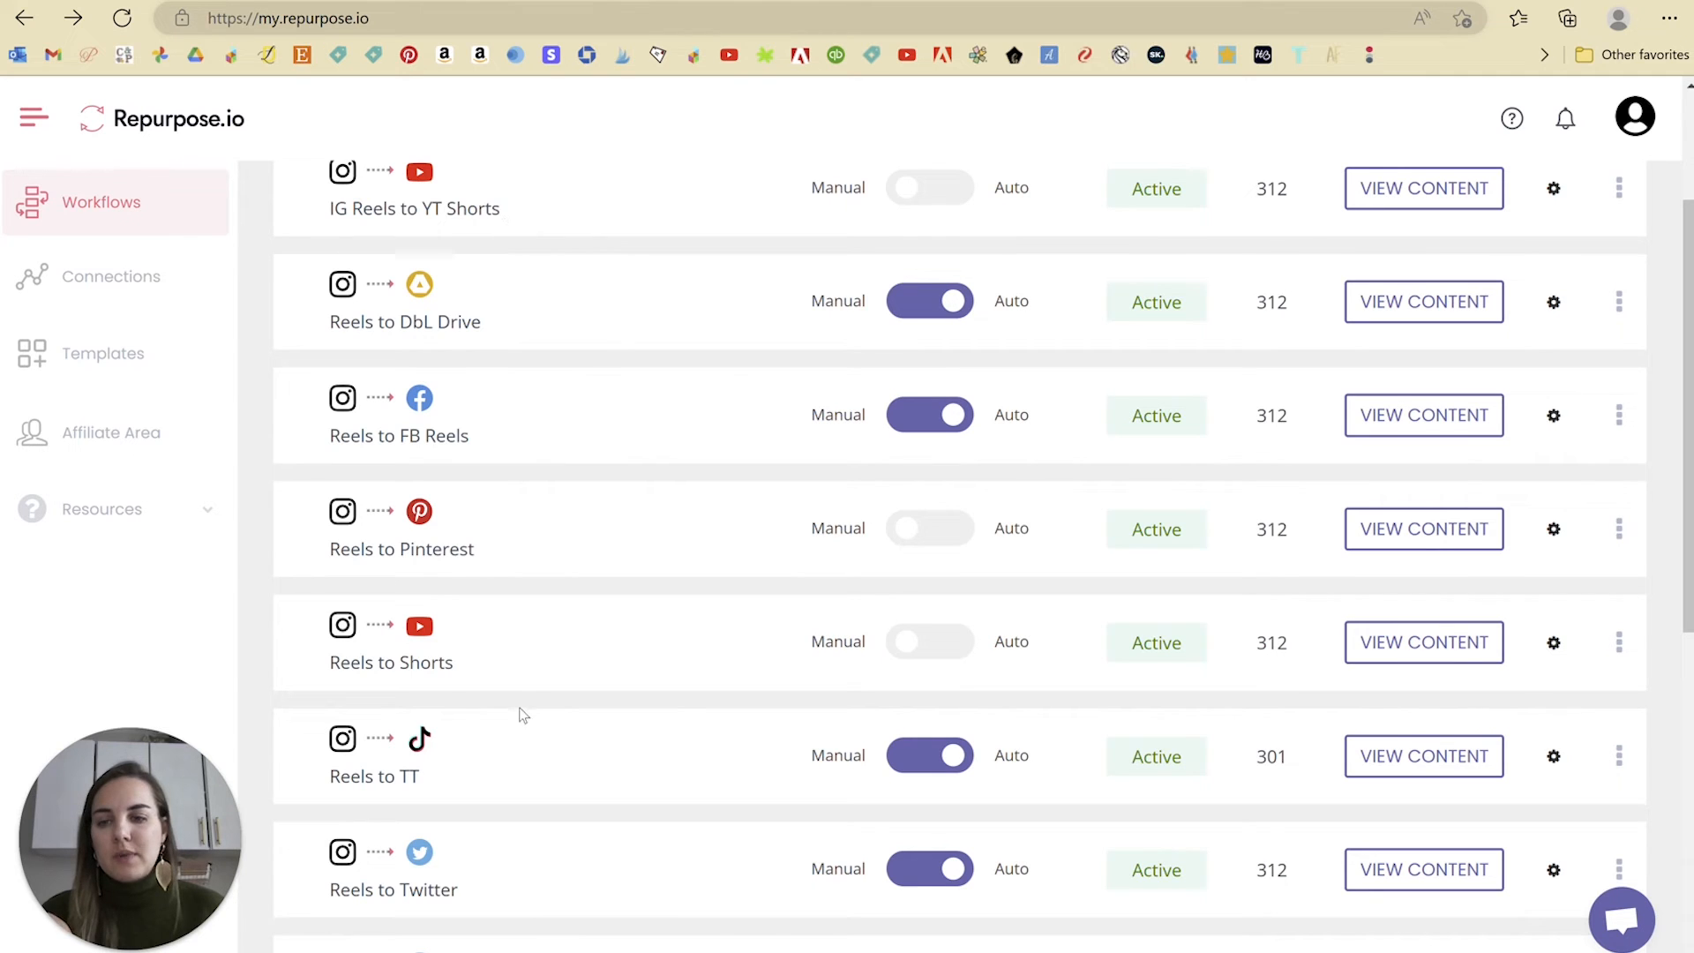
left_click(1622, 188)
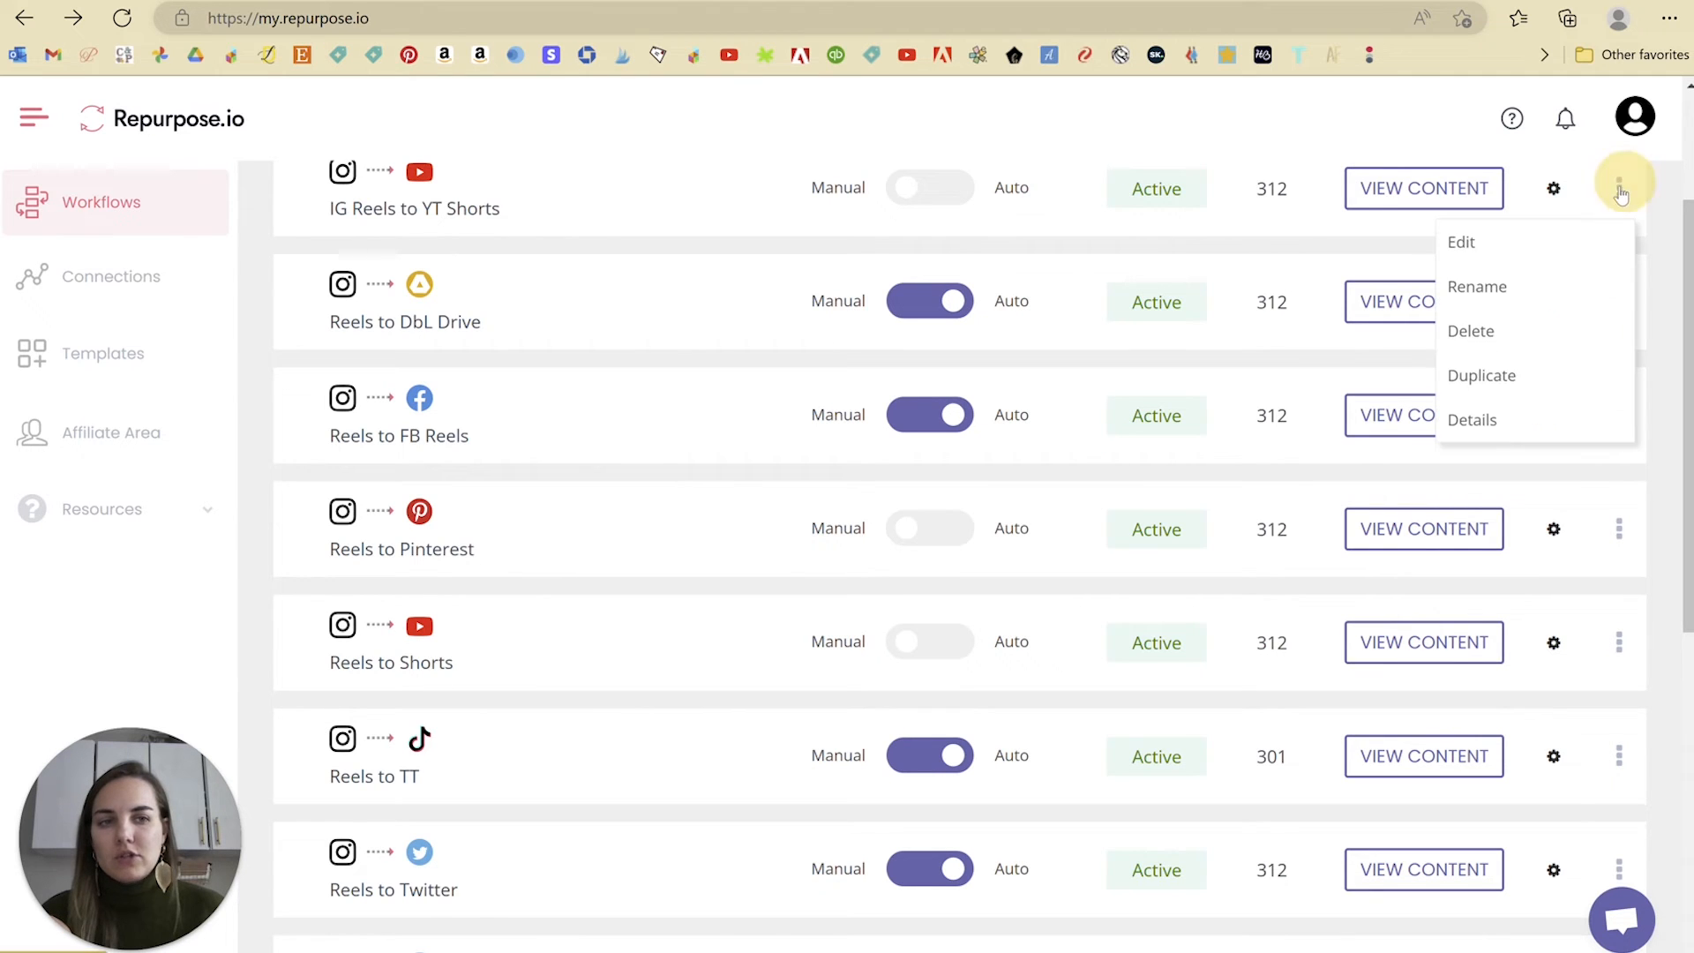
left_click(1472, 327)
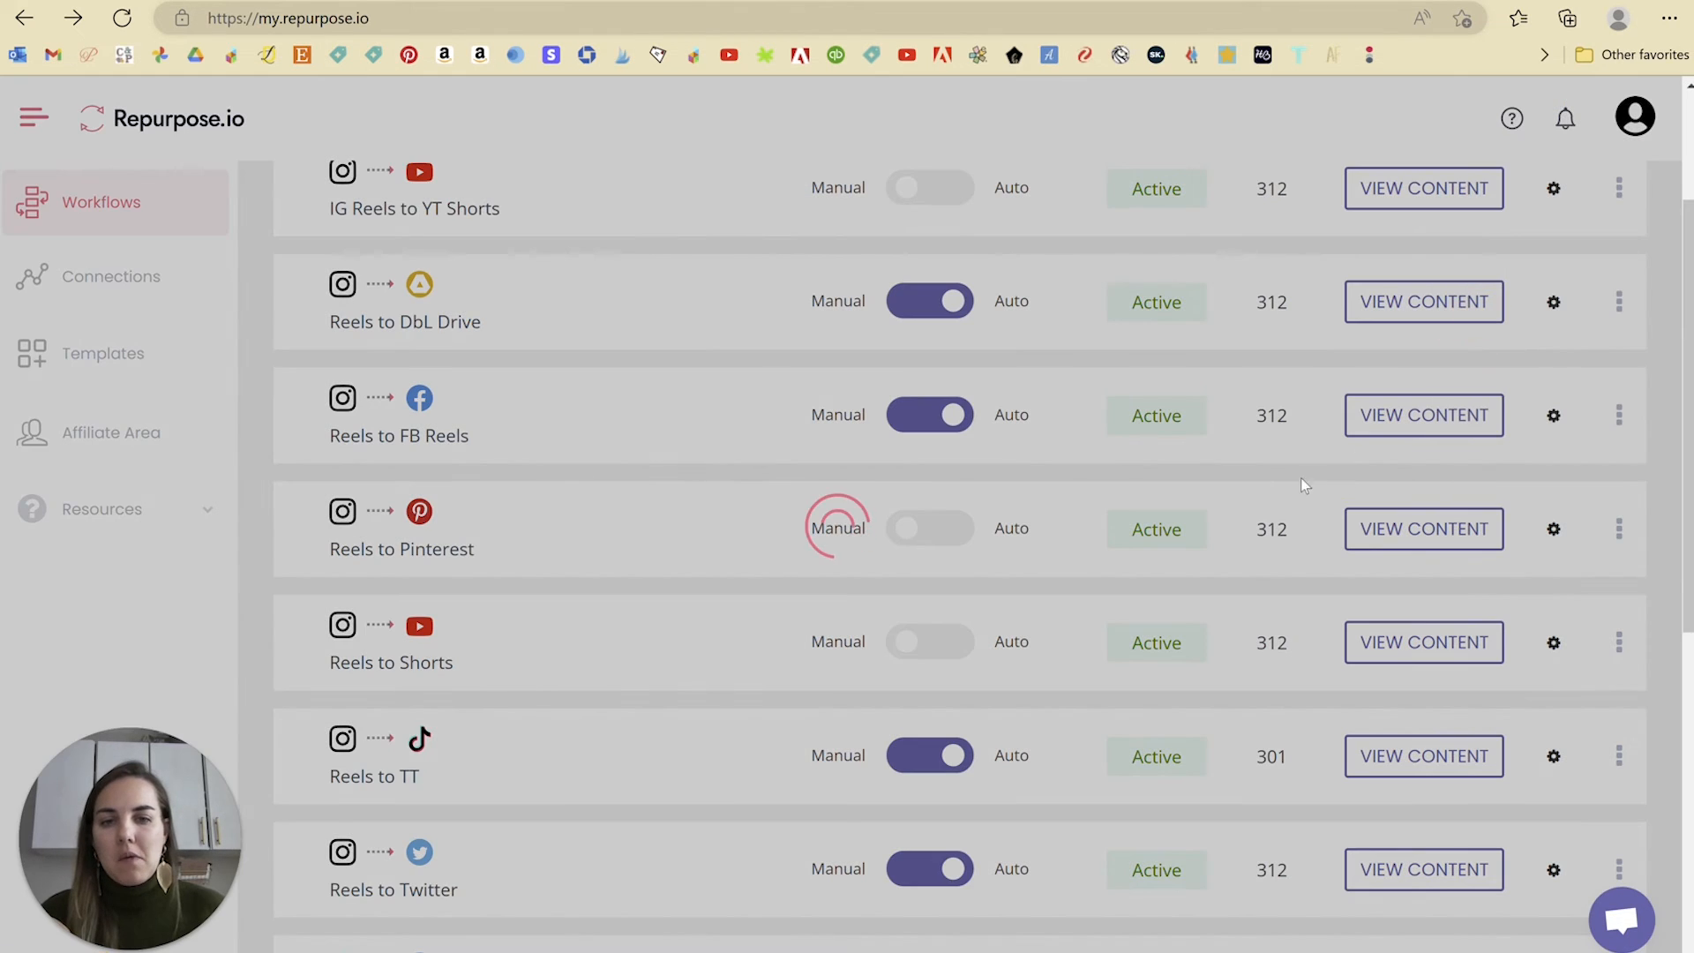
Examine which remaining Instagram Reels workflows publish manually and which automatically, including Reels to Shorts and Reels to Pinterest.
scroll(823, 584, "down", 1)
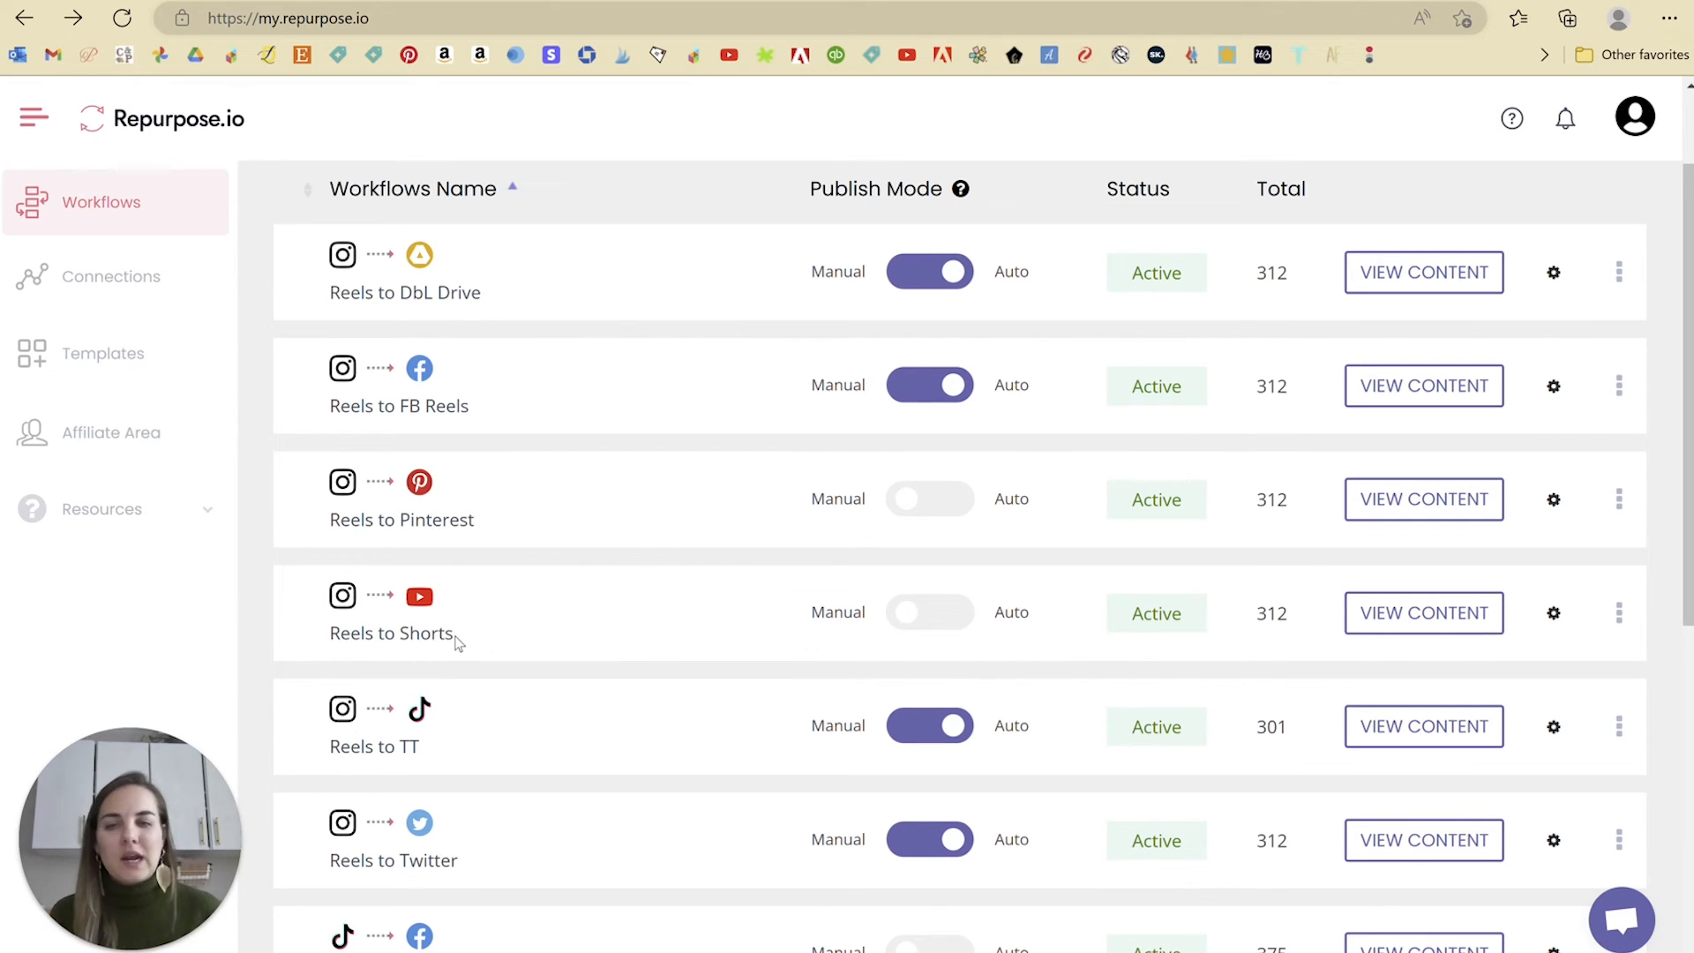
left_click_drag(458, 644, 341, 637)
left_click(525, 629)
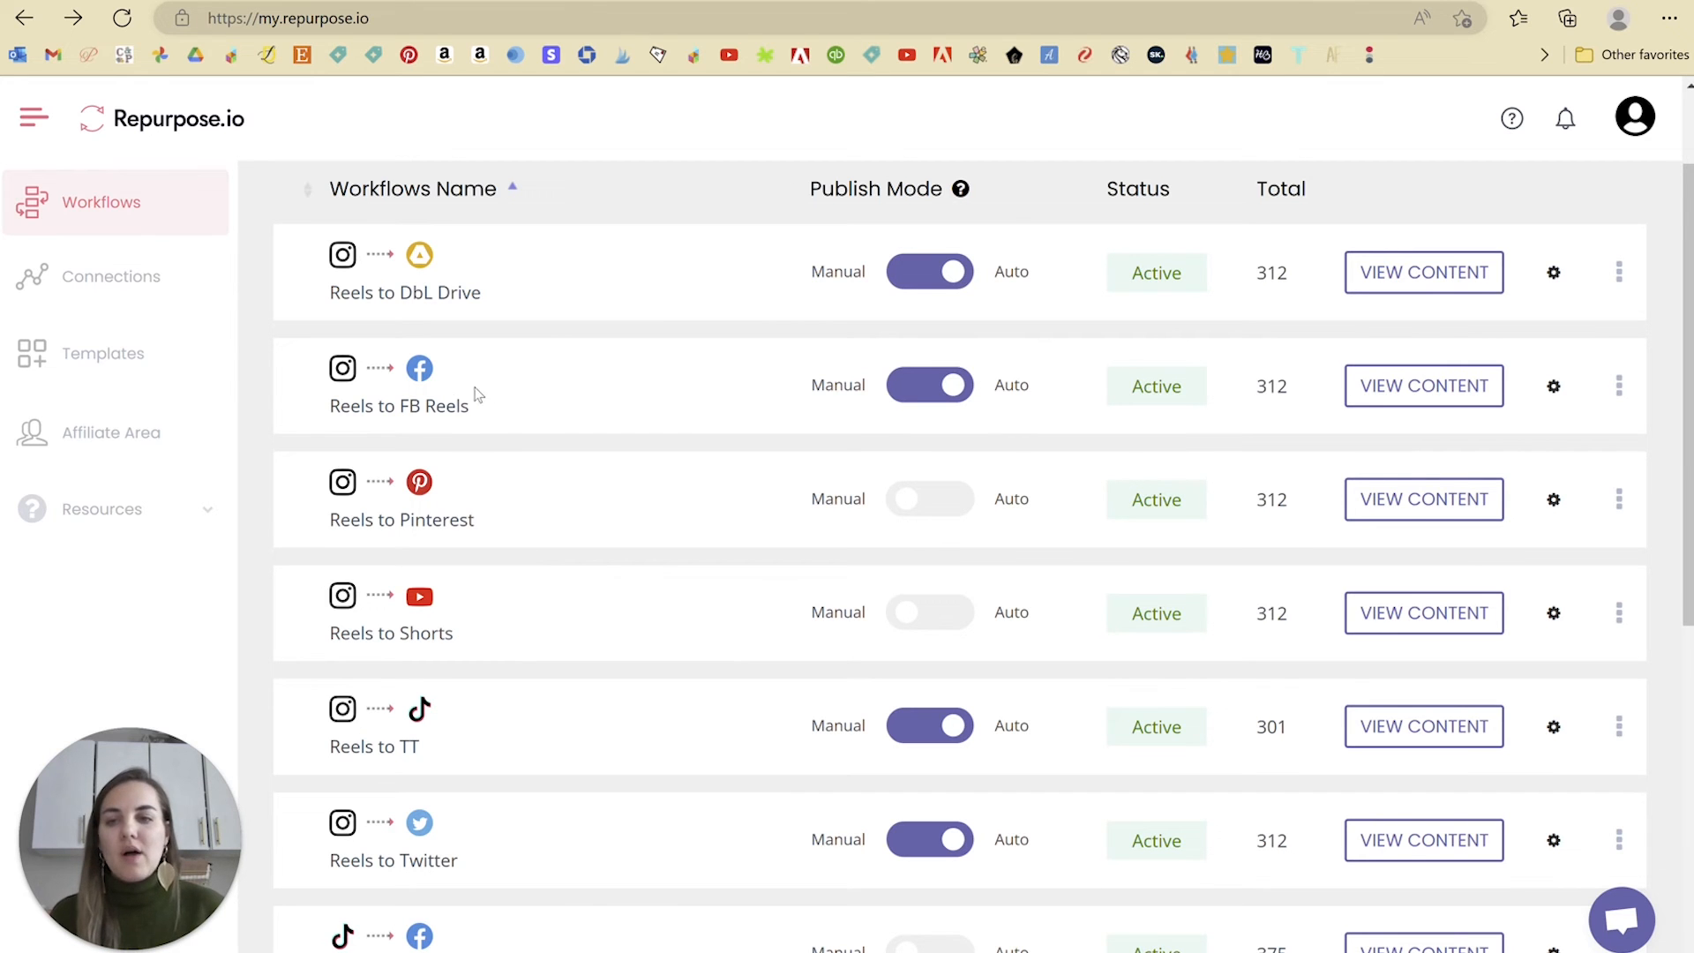
scroll(388, 629, "down", 2)
scroll(583, 666, "up", 2)
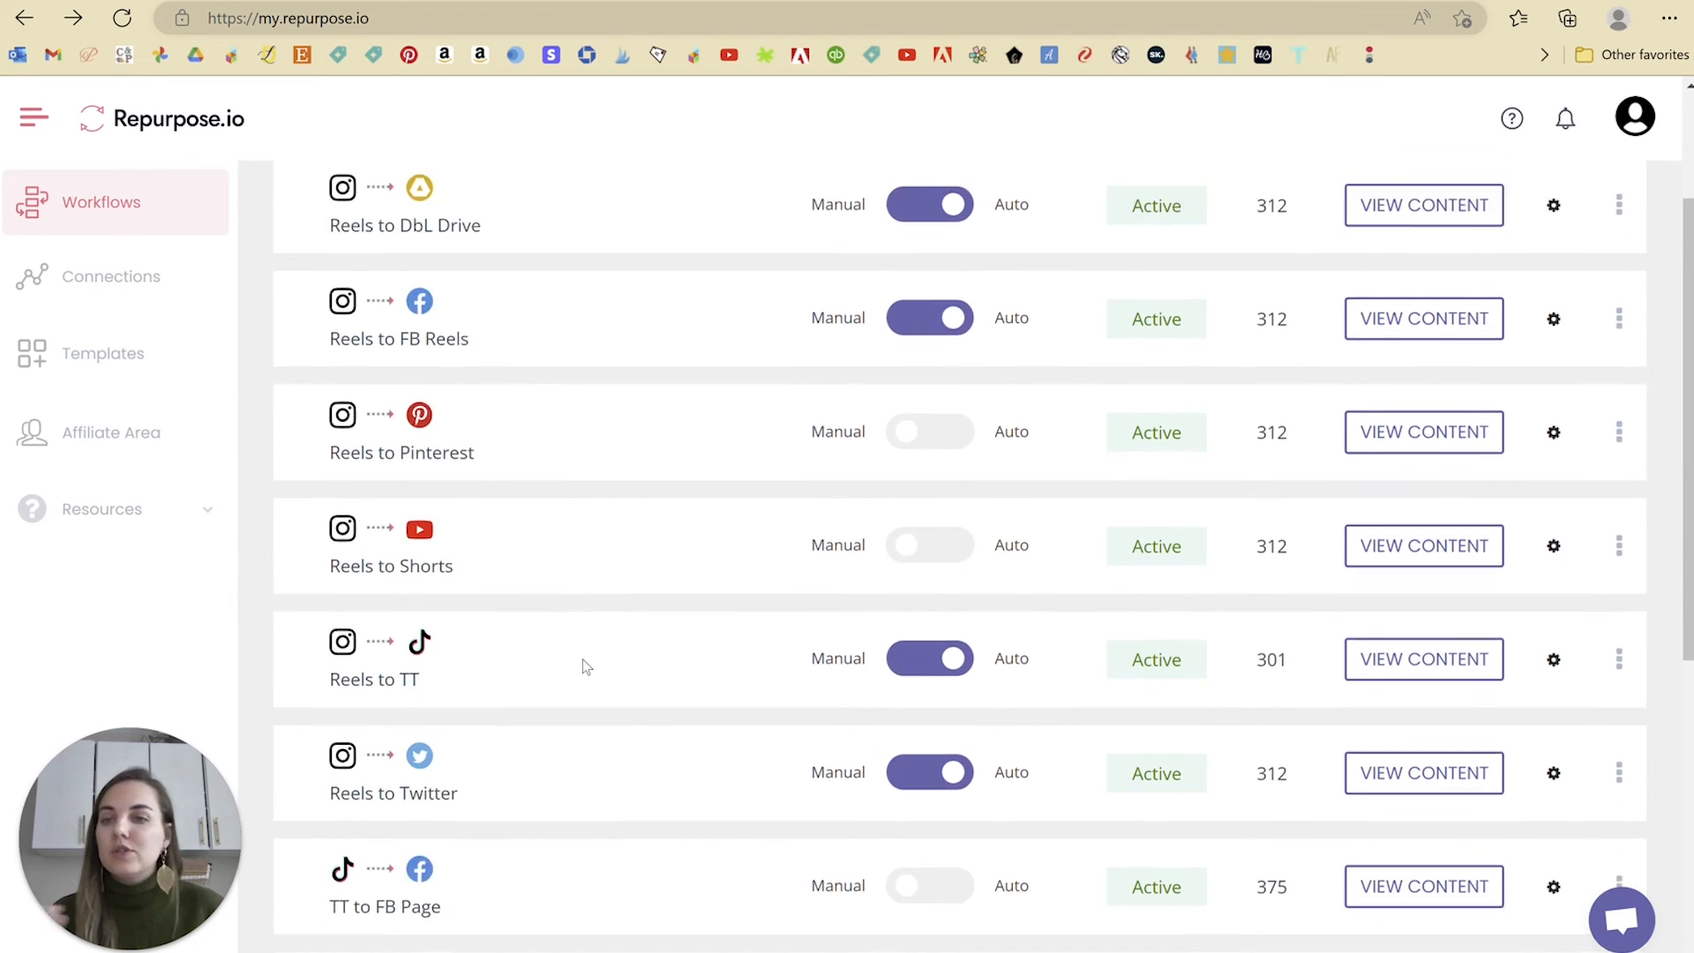
scroll(582, 666, "down", 1)
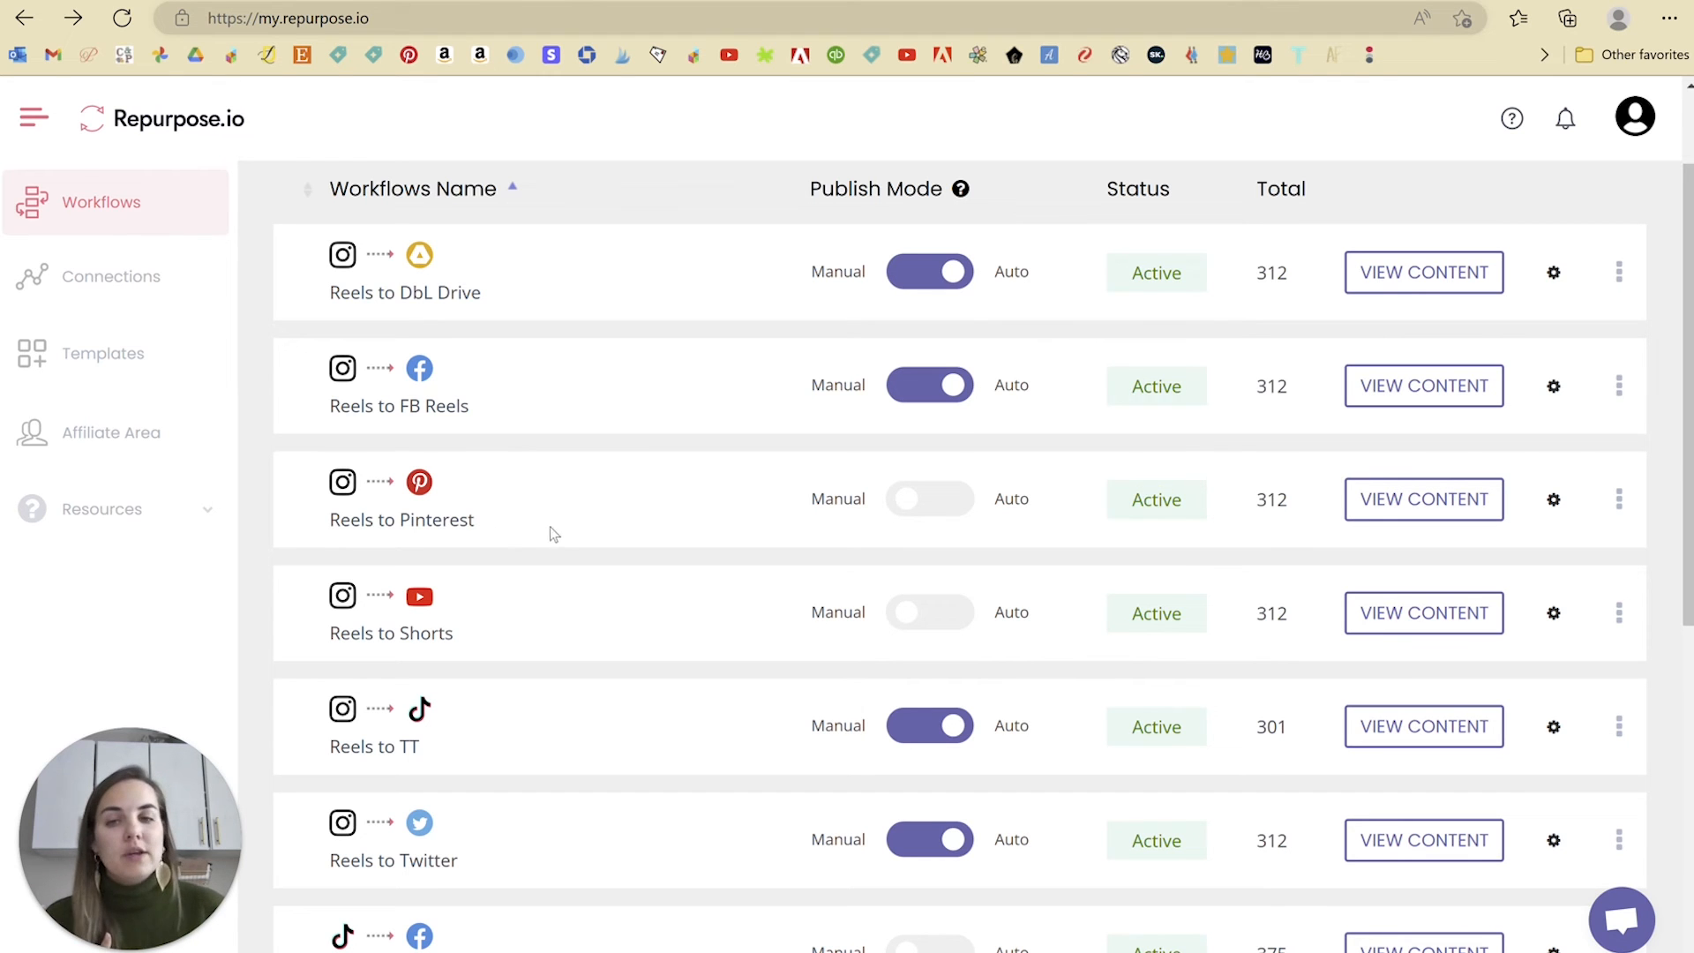
scroll(494, 534, "up", 2)
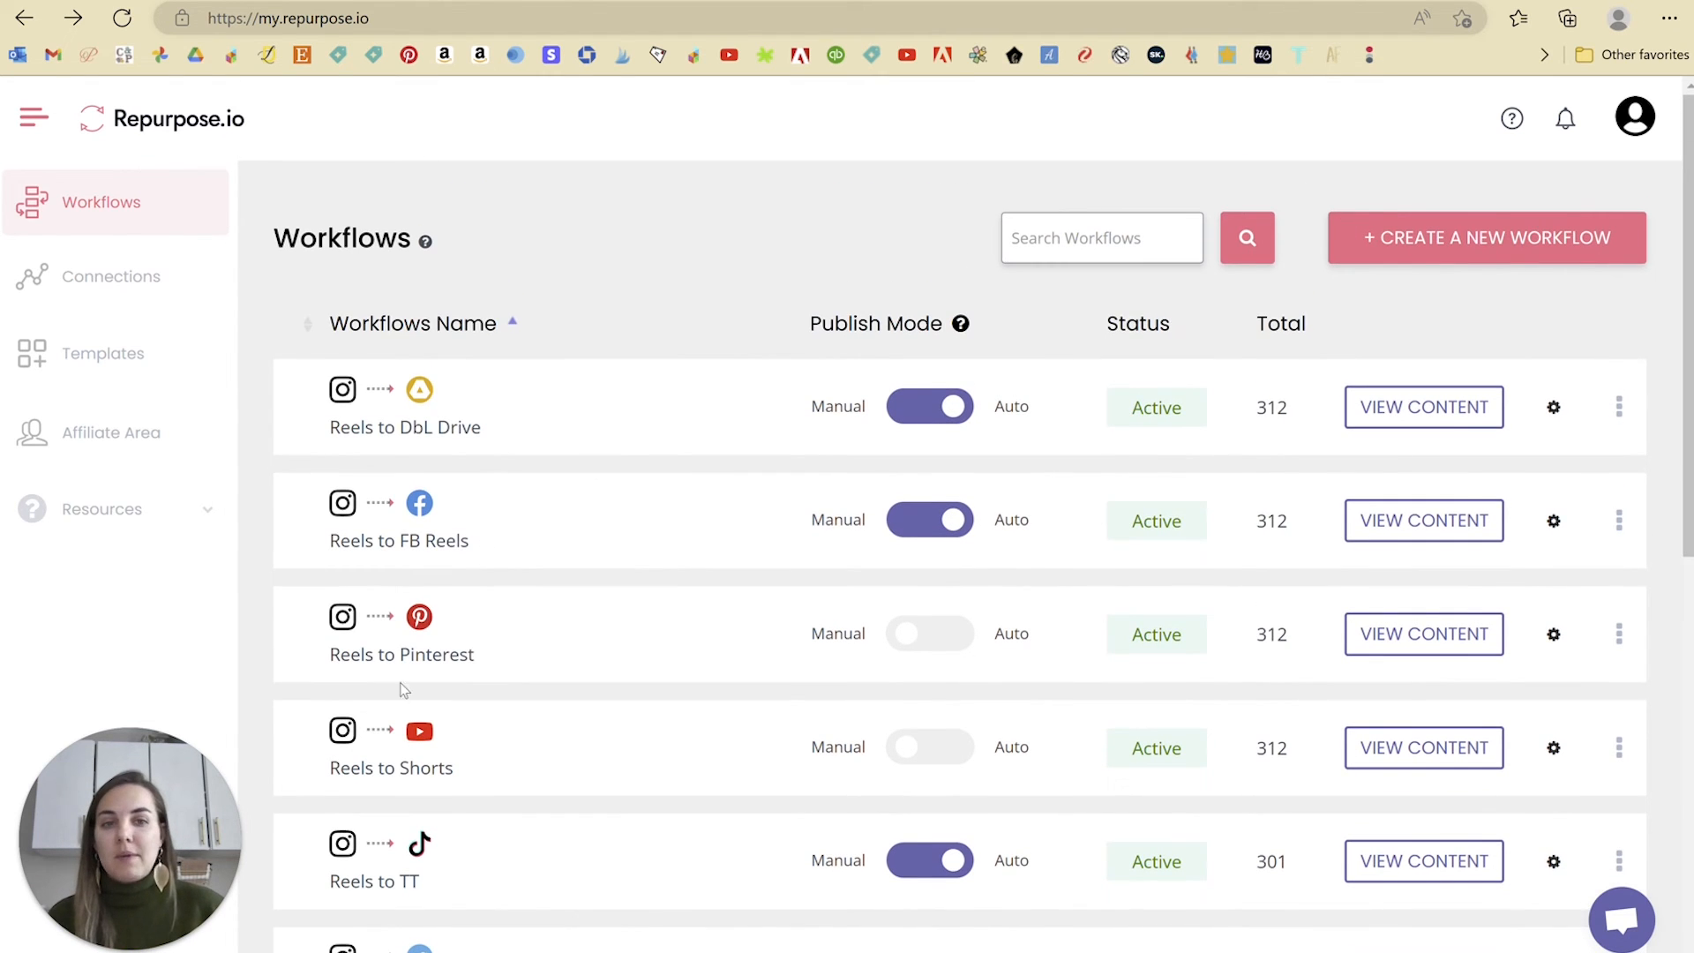
scroll(436, 534, "down", 2)
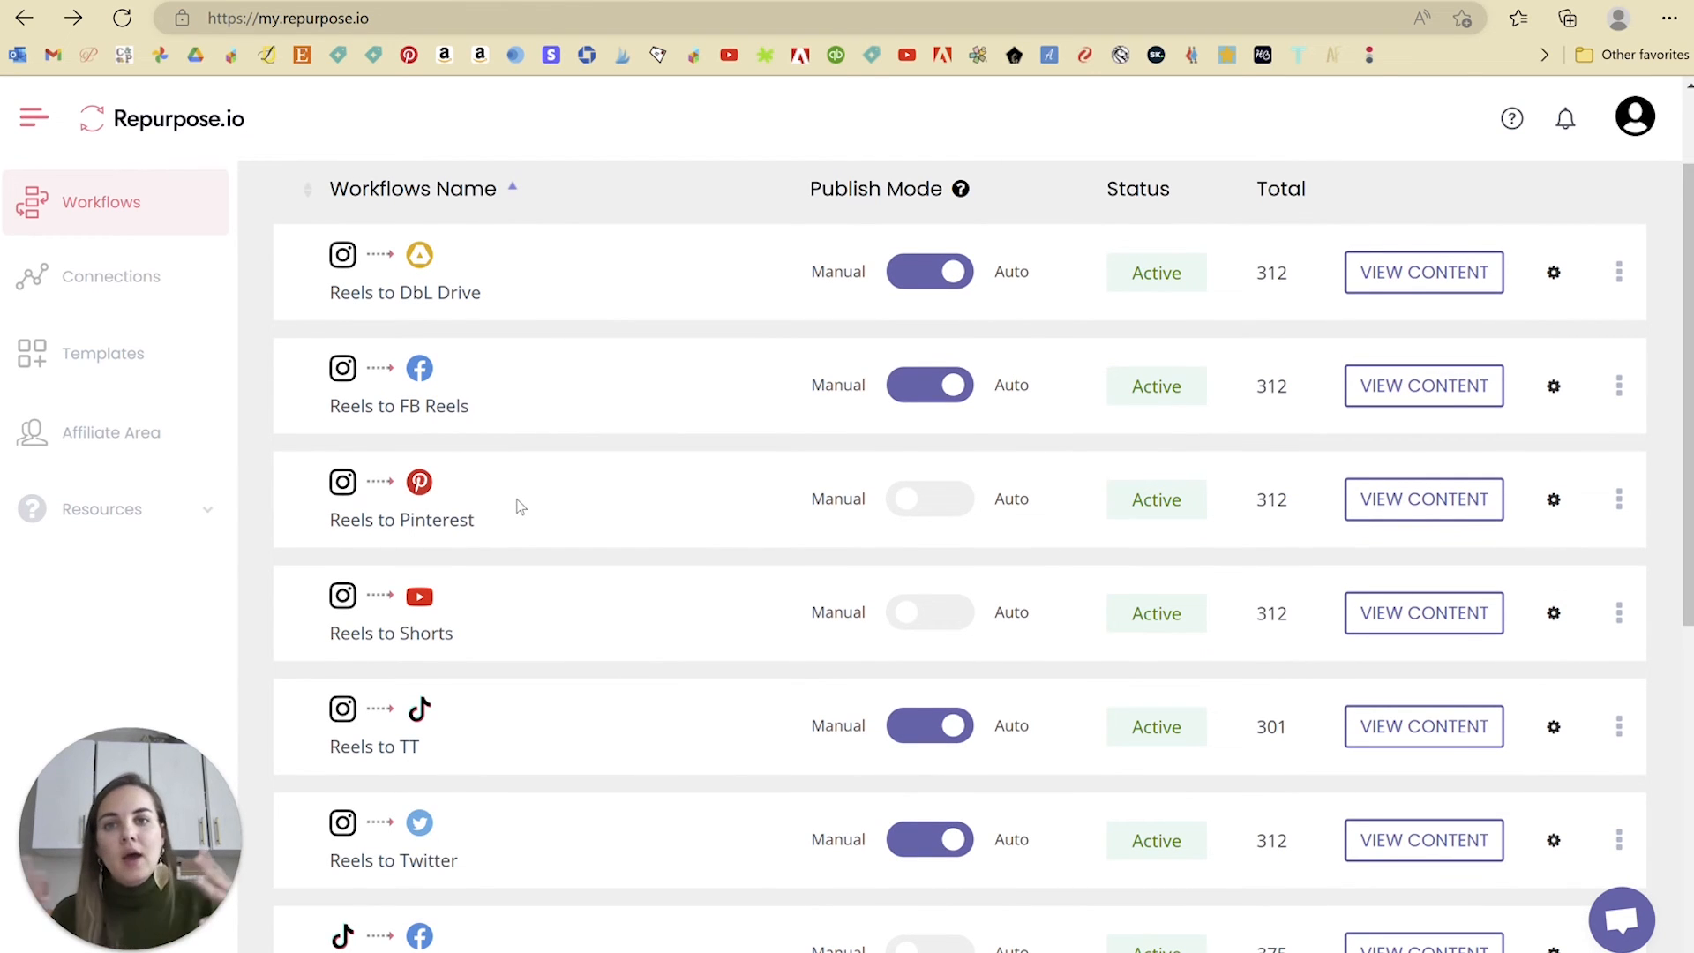
scroll(521, 521, "up", 2)
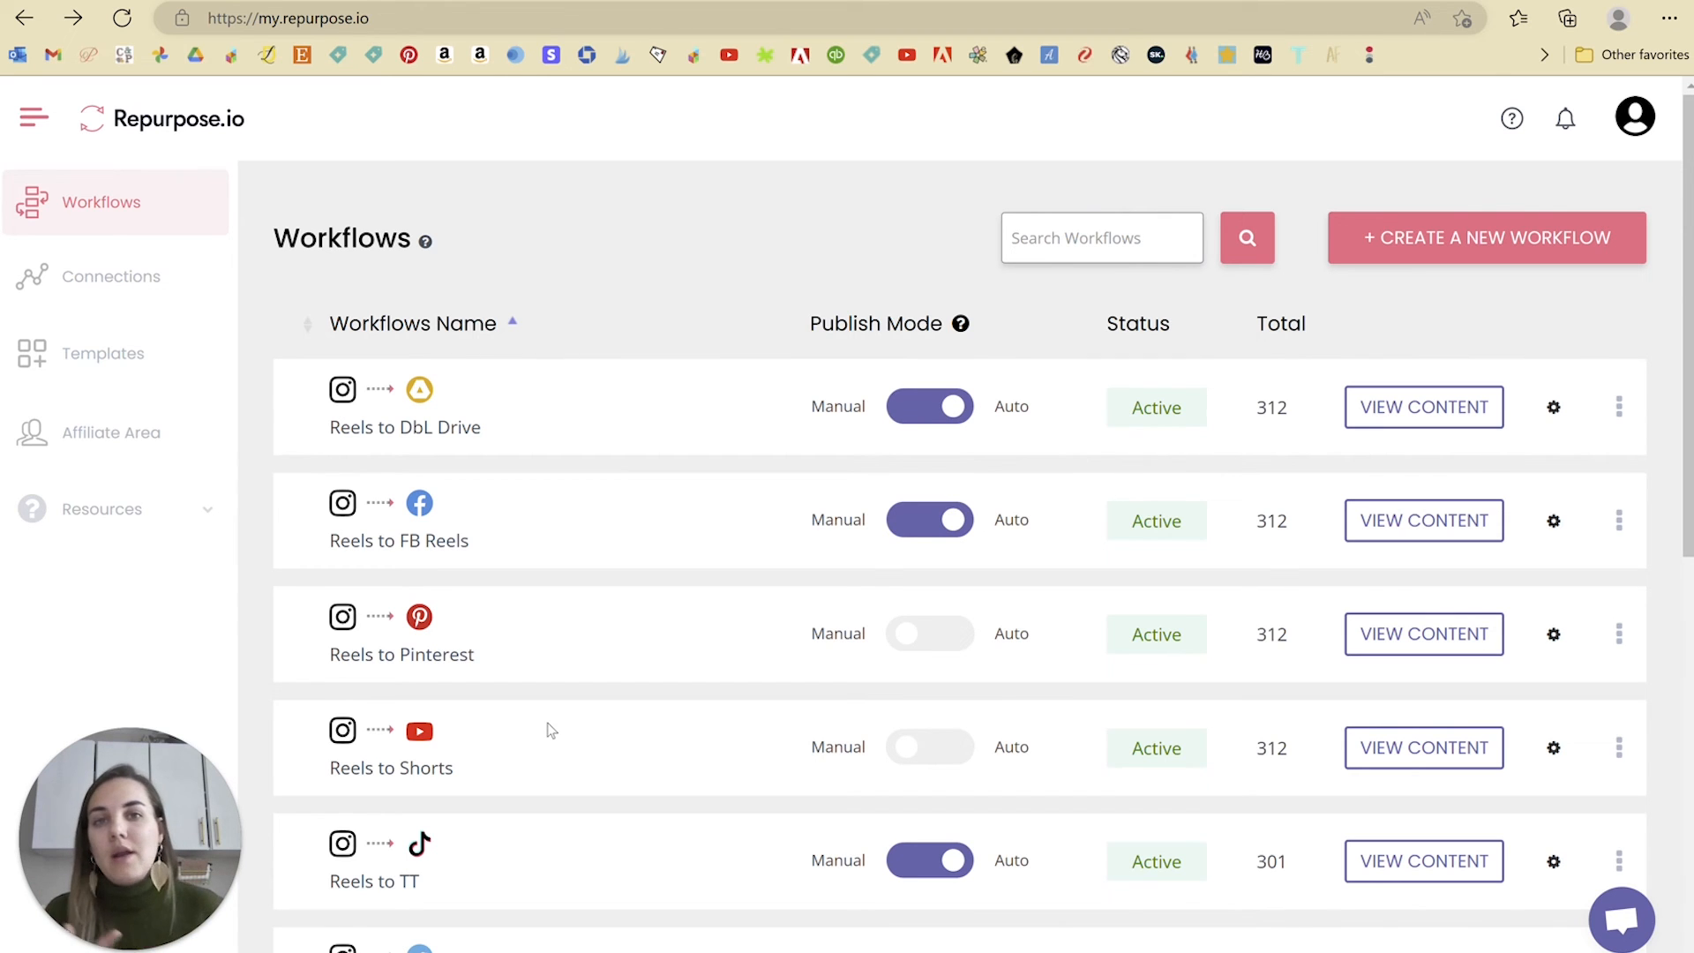
scroll(556, 777, "down", 2)
scroll(607, 618, "down", 1)
scroll(883, 529, "up", 1)
scroll(979, 473, "down", 1)
scroll(873, 441, "up", 1)
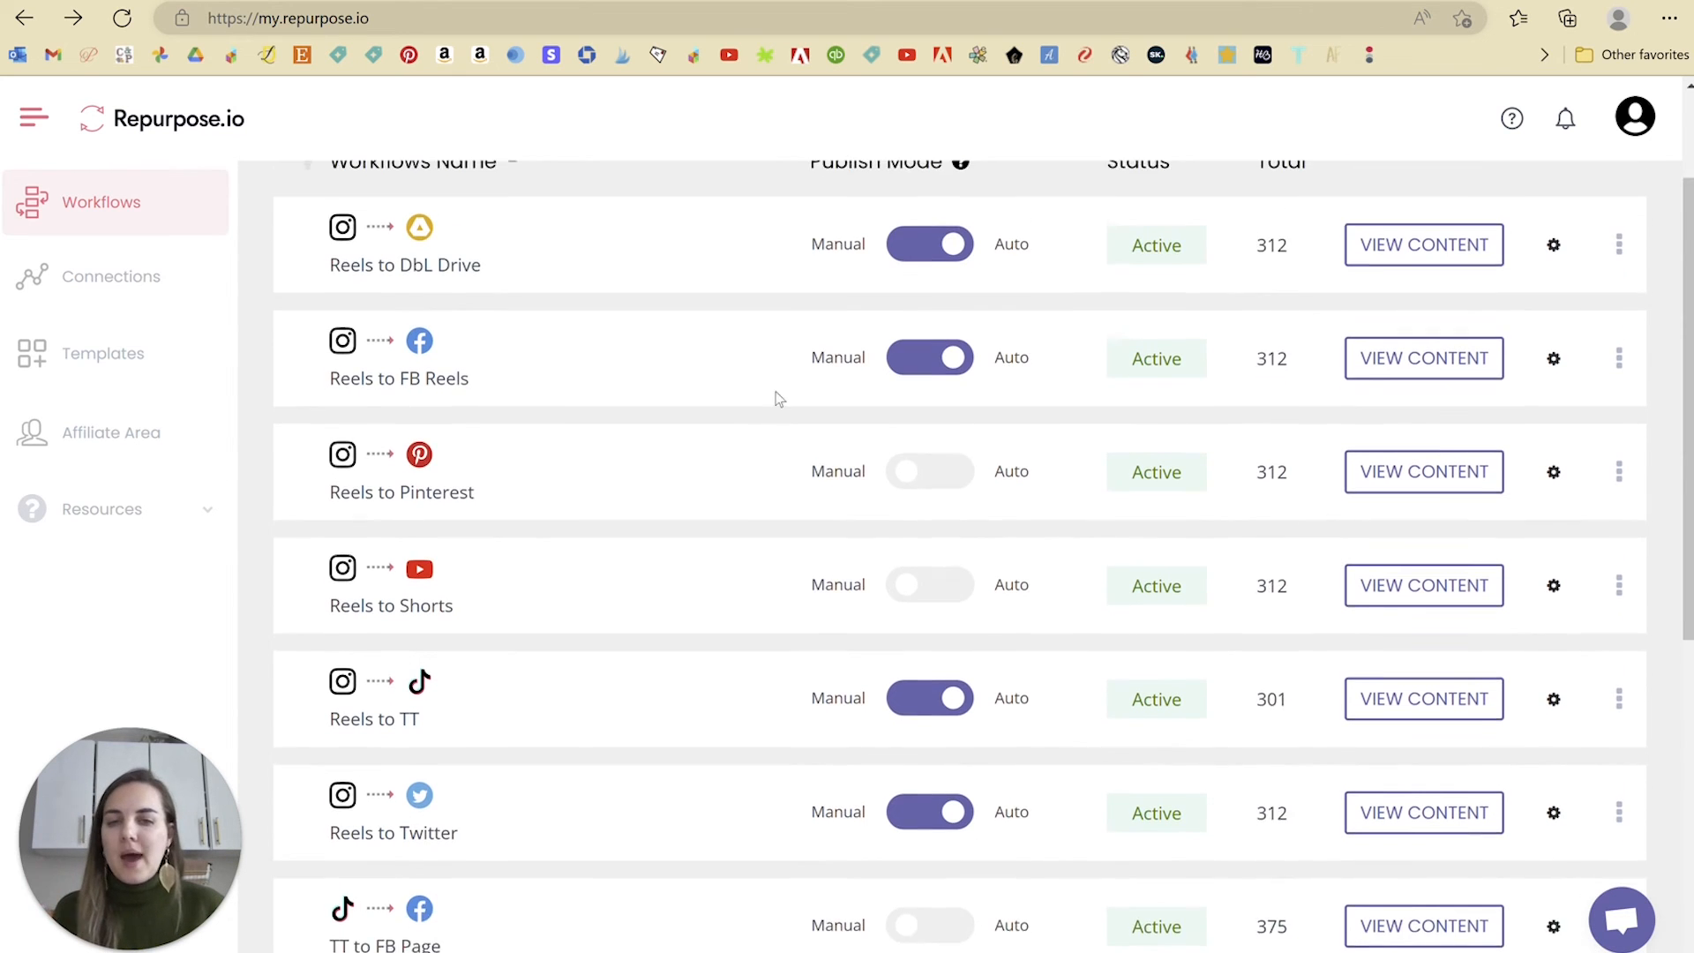
scroll(794, 399, "up", 1)
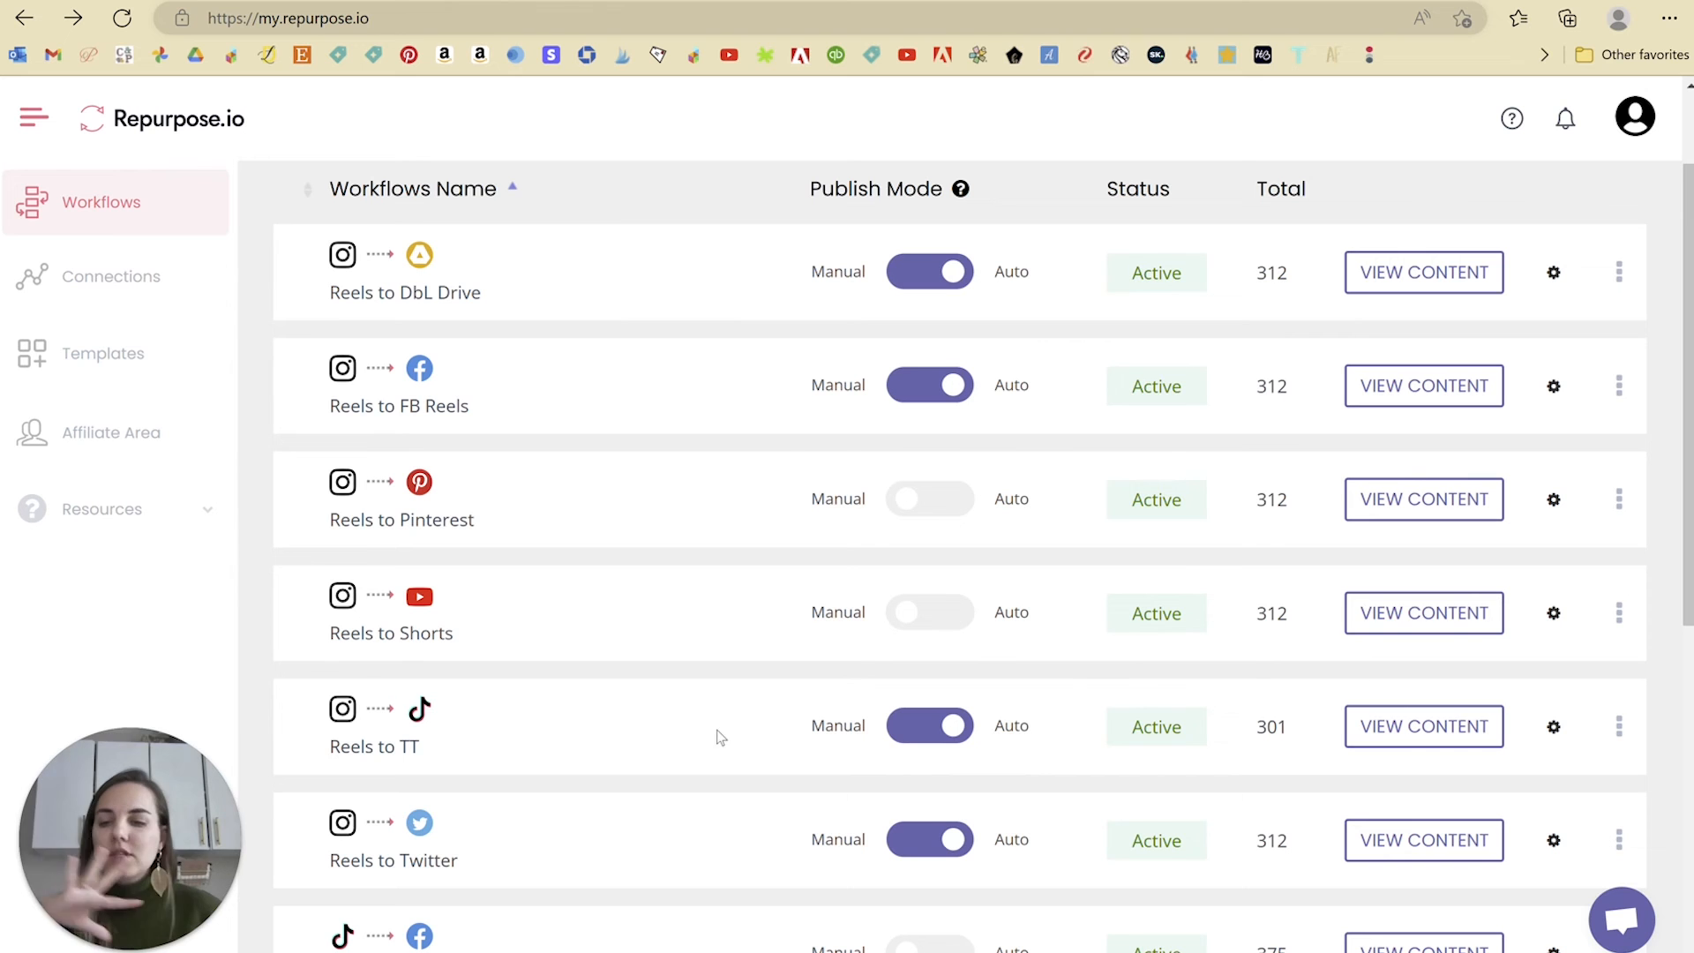
Open the Reels to TT workflow's content, check the publishing status of its recent videos, and return to the list of workflows.
left_click(1401, 734)
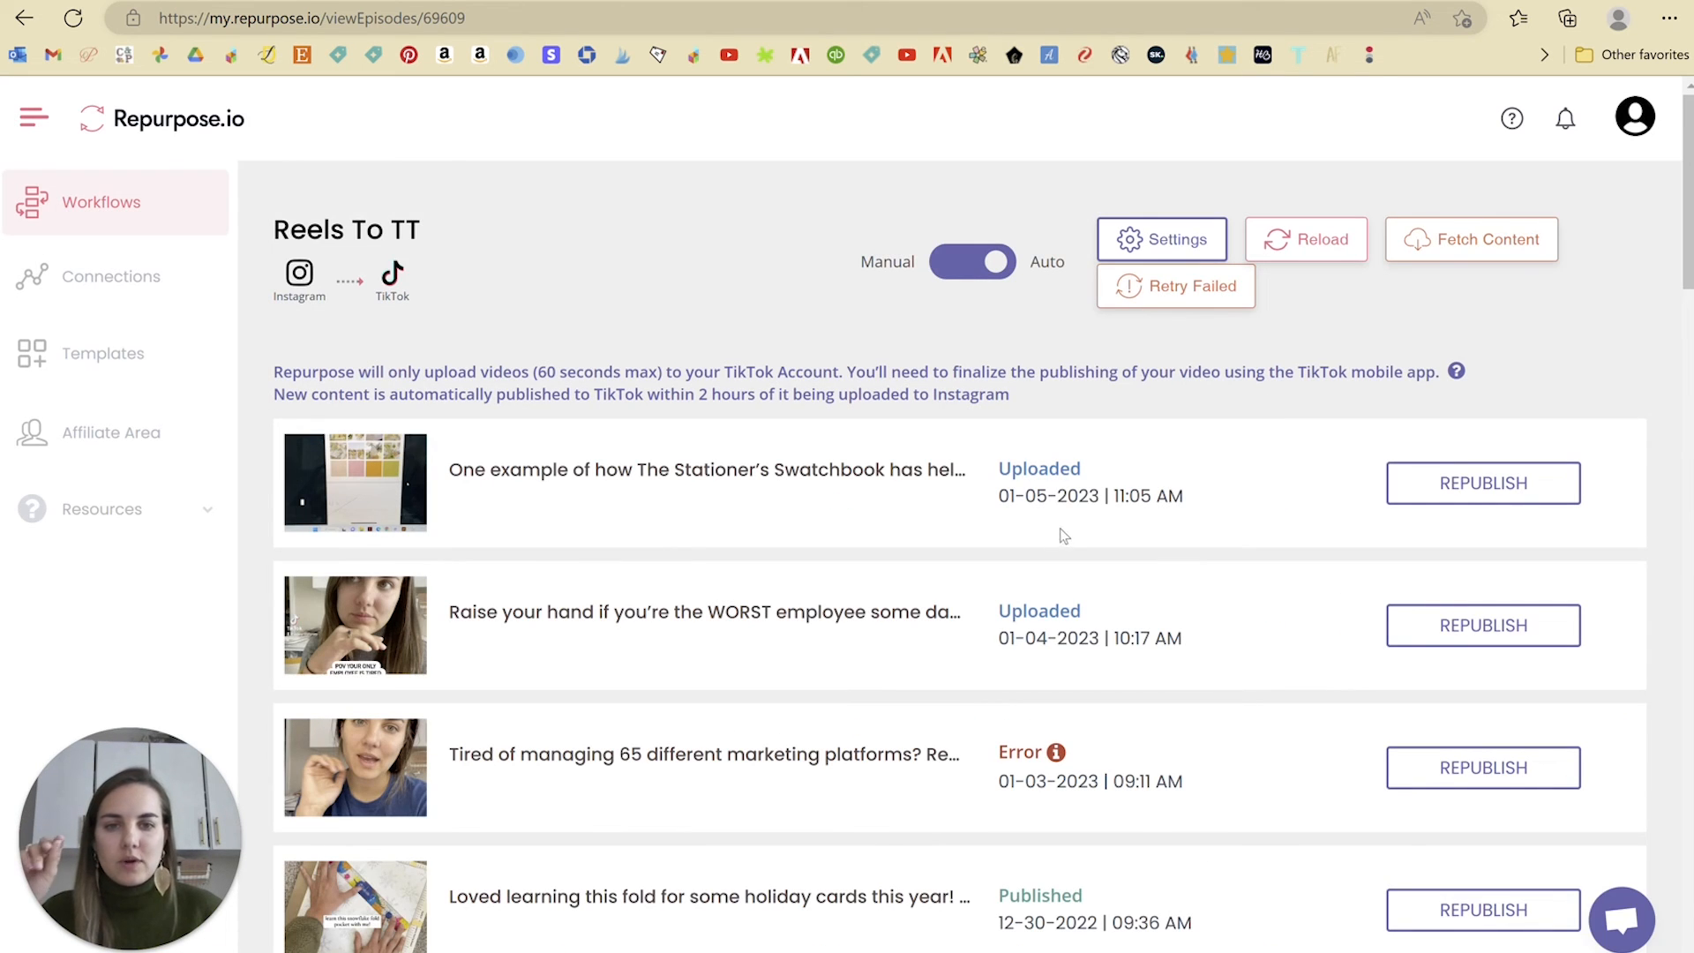
scroll(1064, 535, "down", 2)
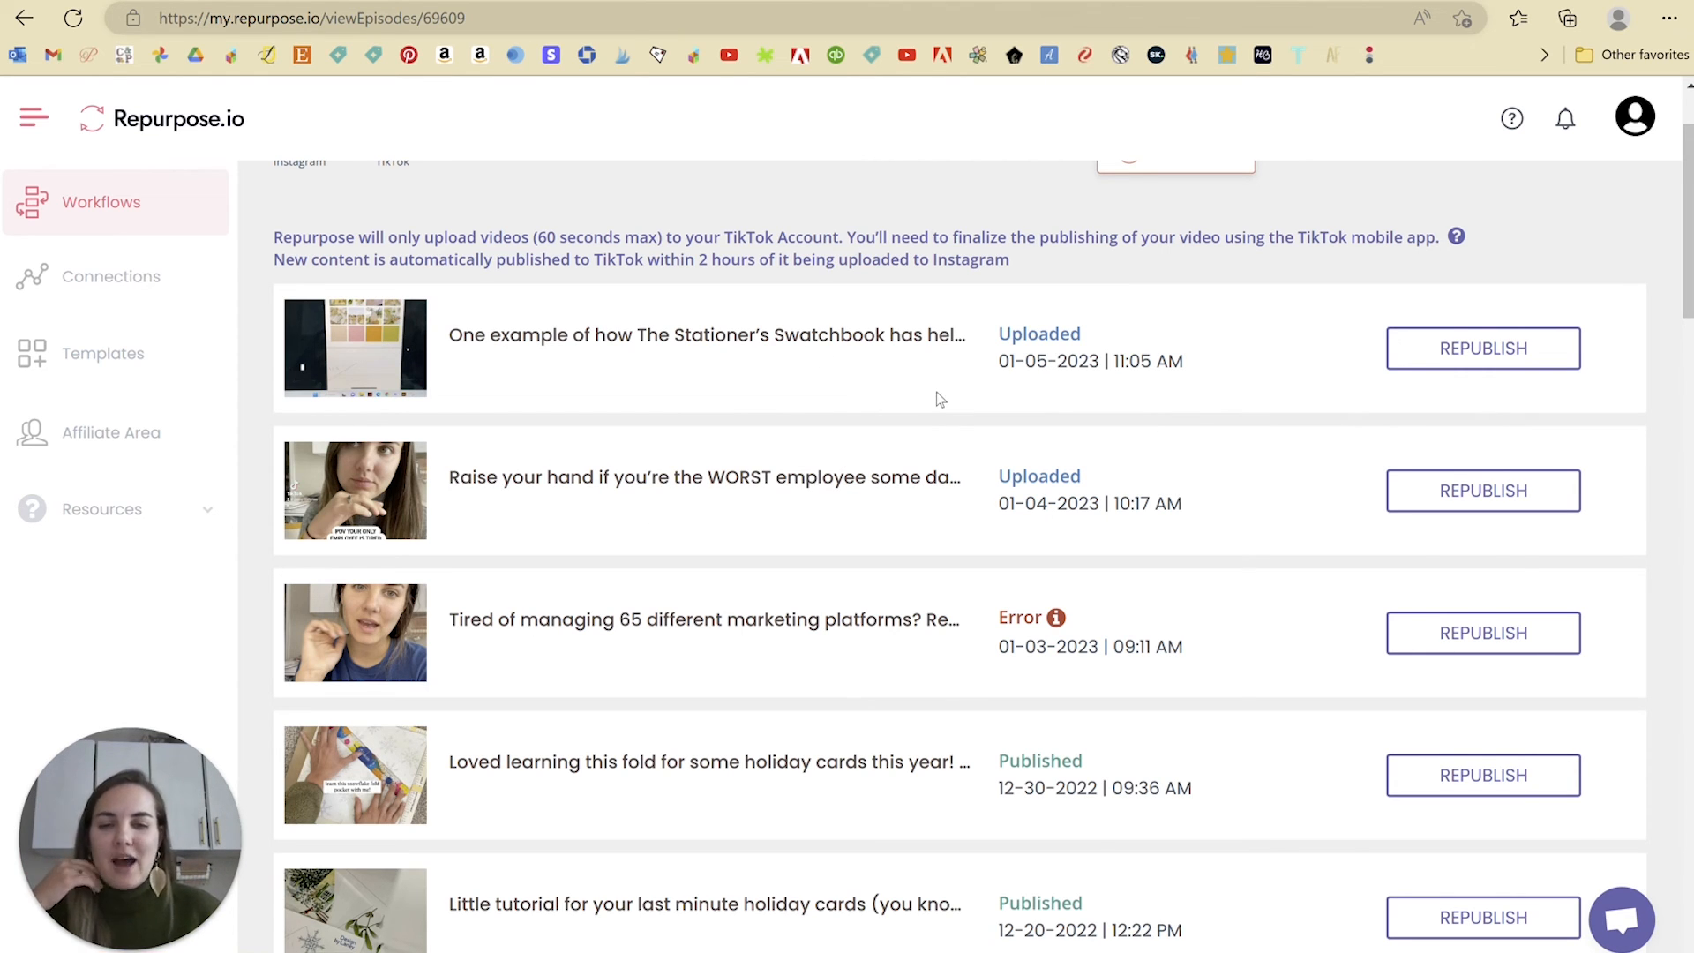
scroll(946, 411, "up", 2)
scroll(1119, 560, "down", 2)
mouse_move(1057, 620)
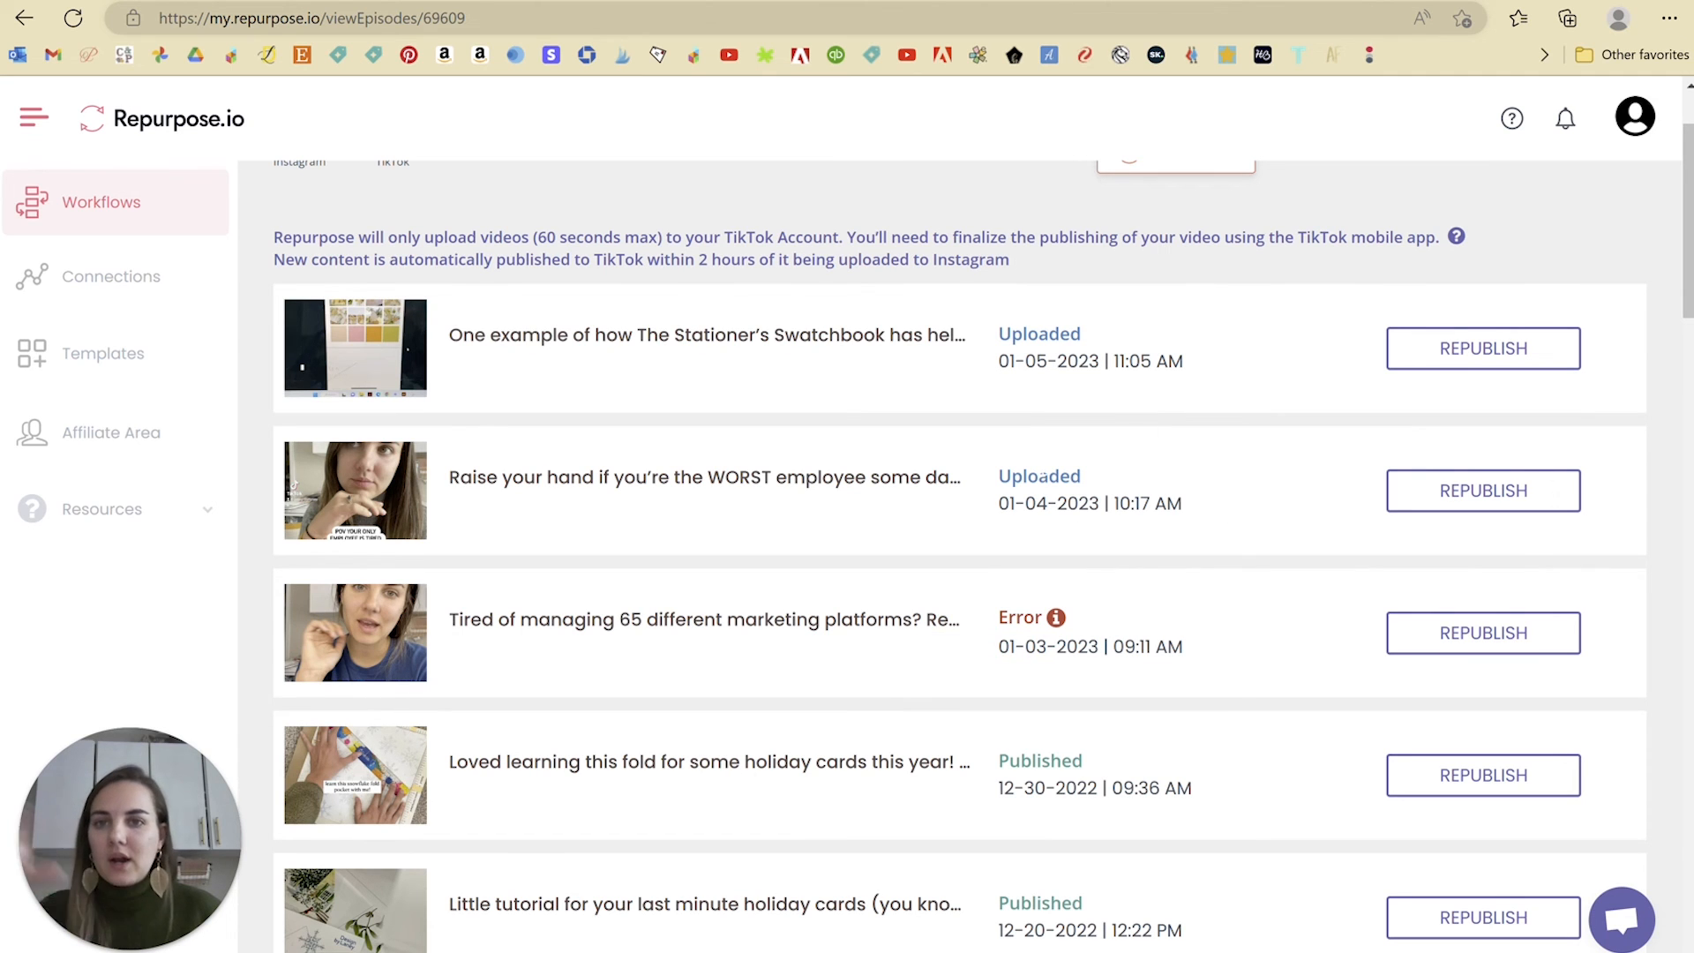
left_click(18, 18)
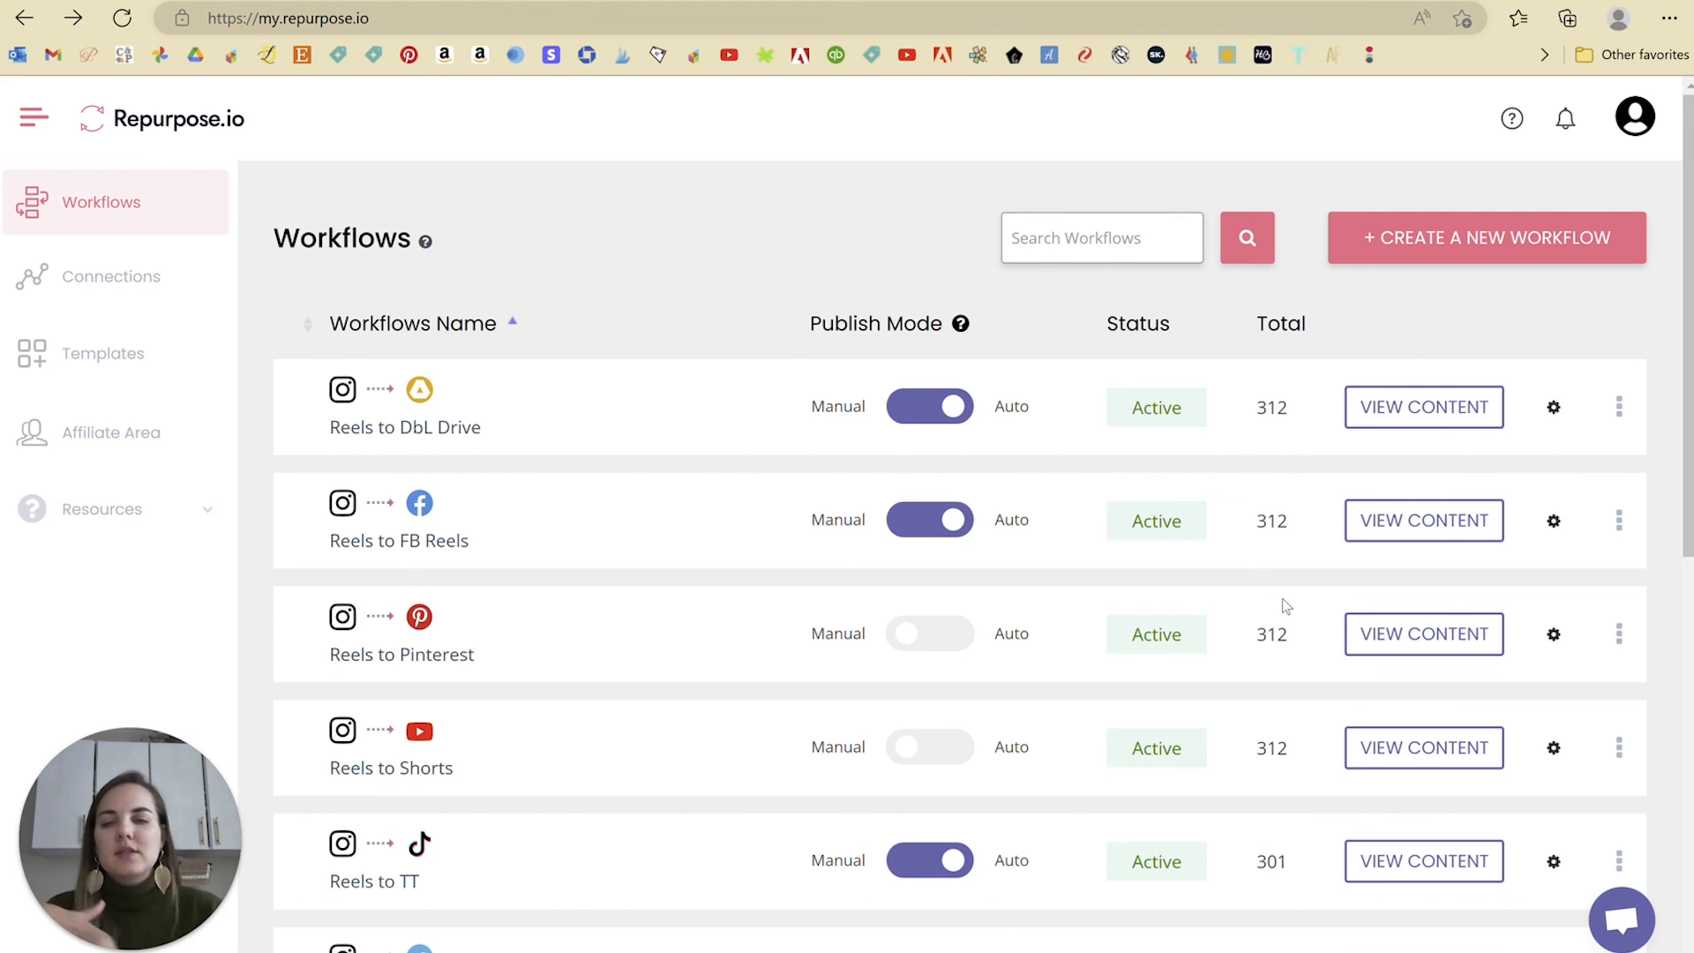
scroll(618, 662, "down", 3)
scroll(514, 438, "up", 1)
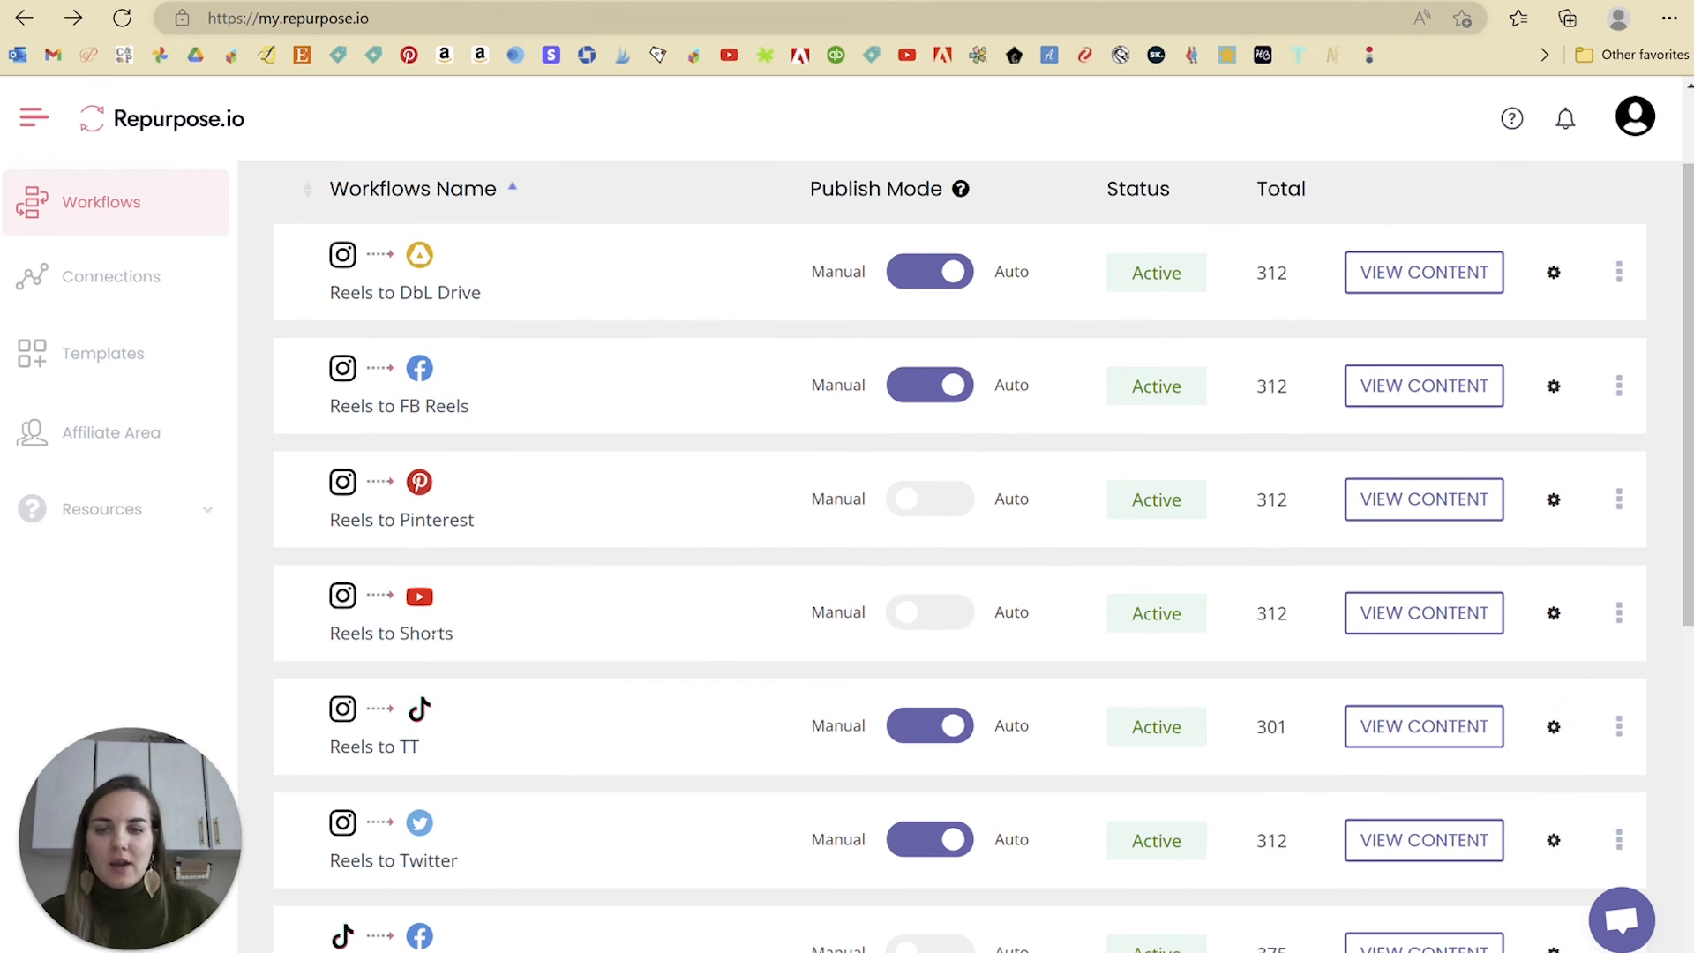